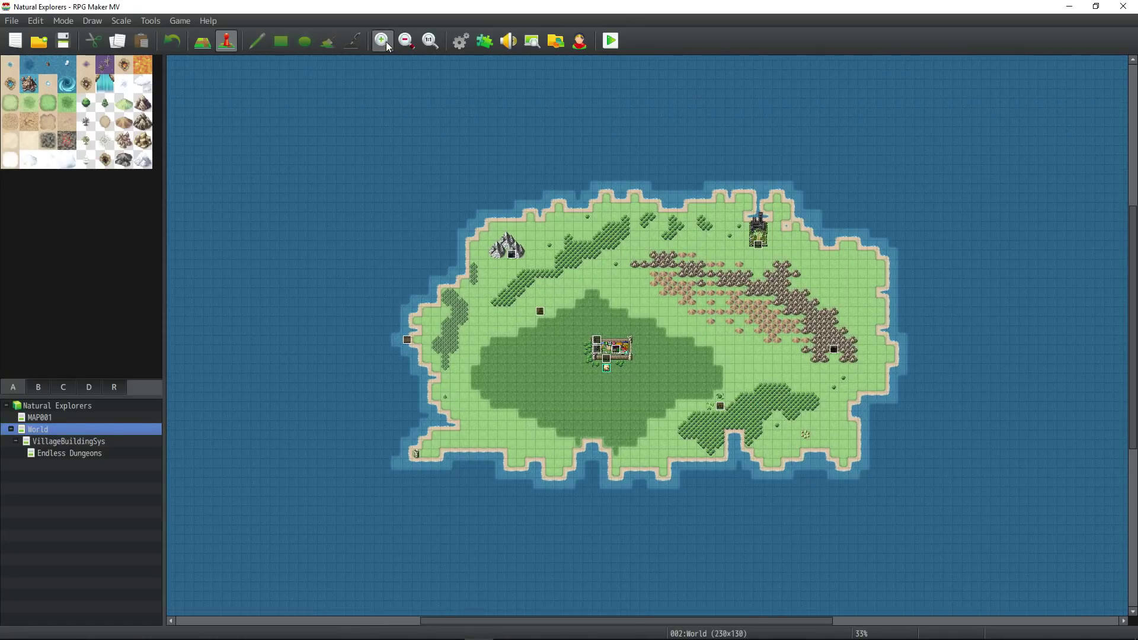
- Look over the World map up close and open its VillageBuildingSys child map
left_click(384, 41)
left_click(384, 40)
left_click(383, 41)
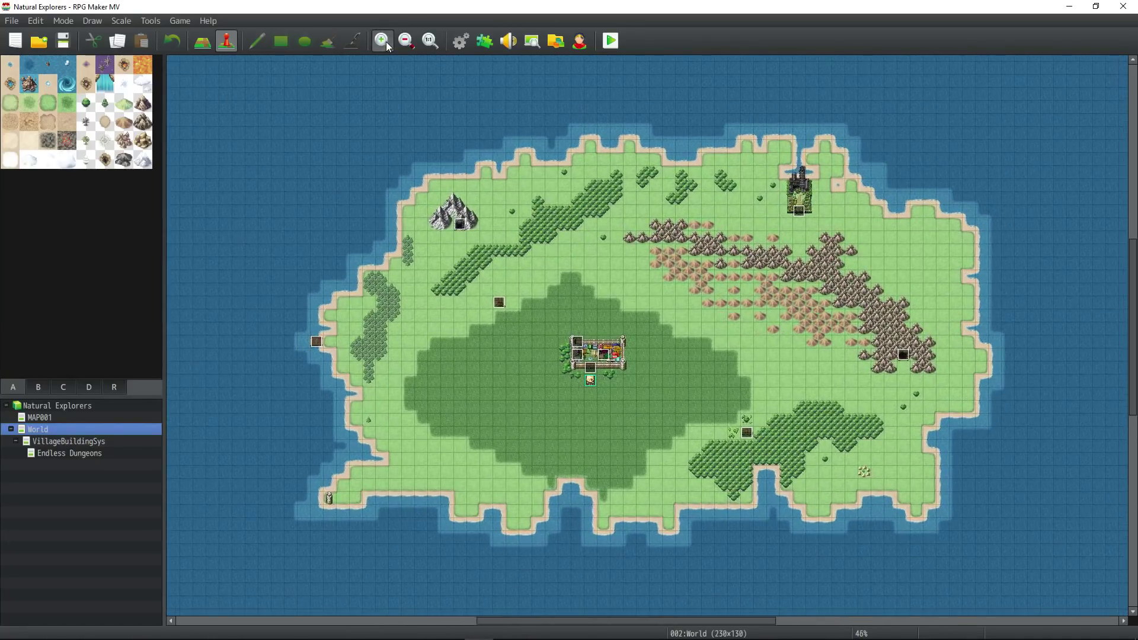
left_click(384, 41)
left_click(383, 41)
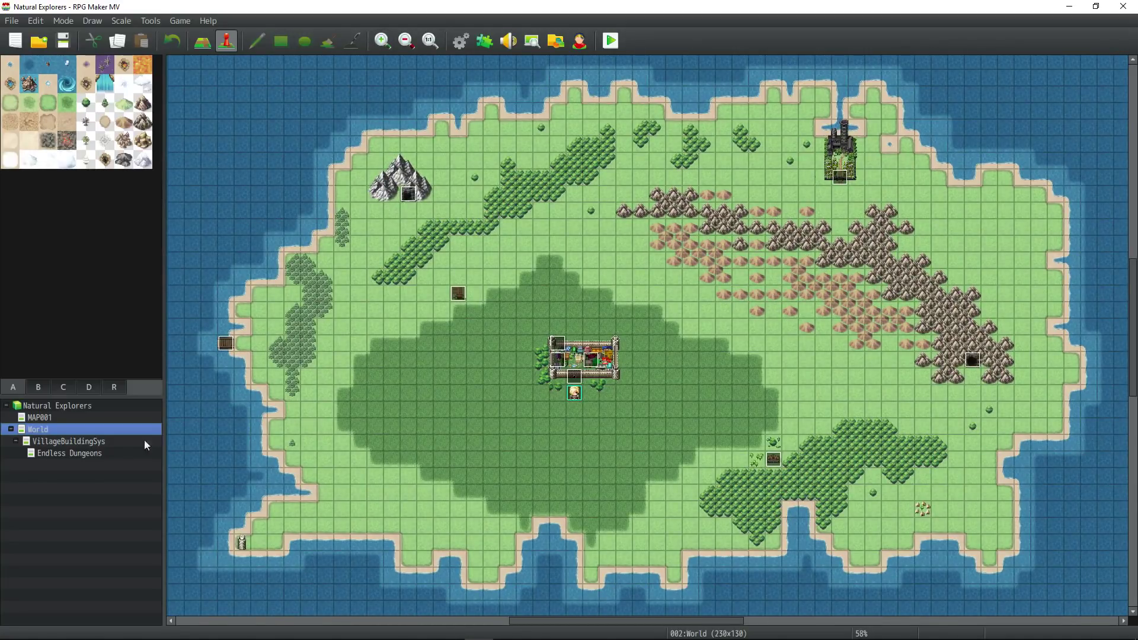
left_click(84, 443)
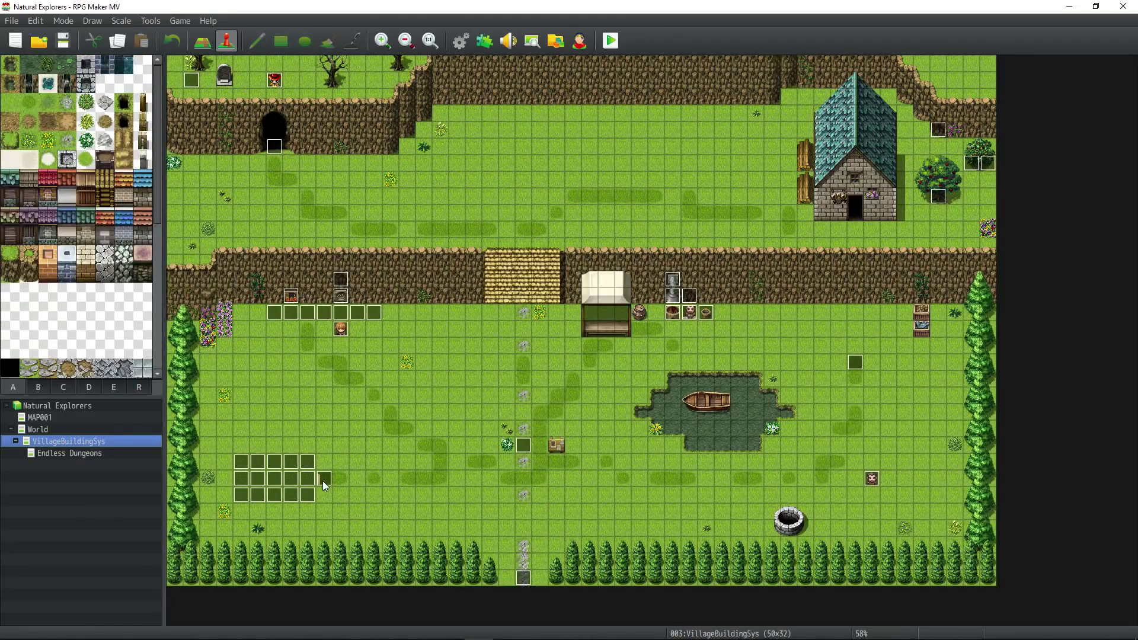
- Review the YEP_ItemSynthesis plugin's list window and sound parameters and its help on recipe and synthesis ingredient notetags
left_click(480, 39)
double_click(407, 198)
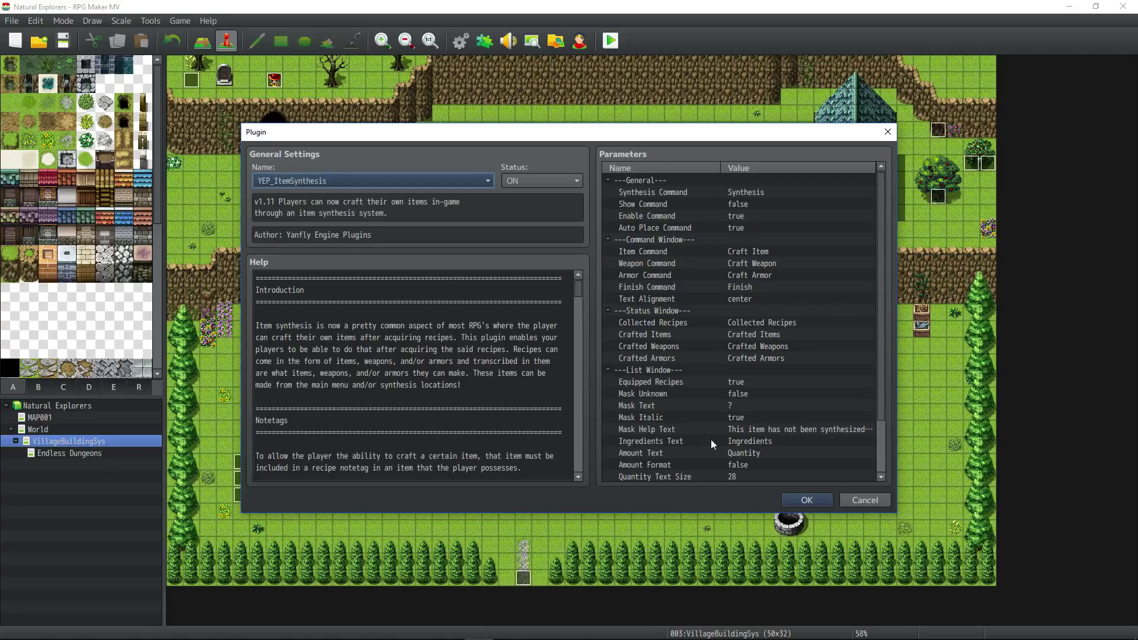
left_click(720, 405)
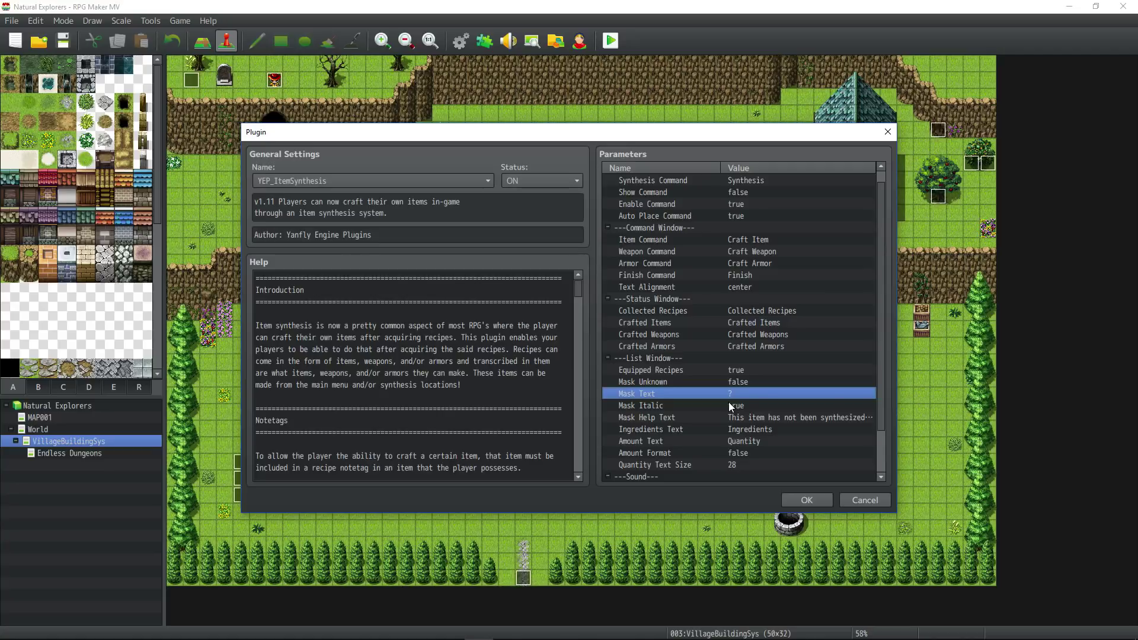
scroll(715, 407, "down", 2)
left_click(684, 332)
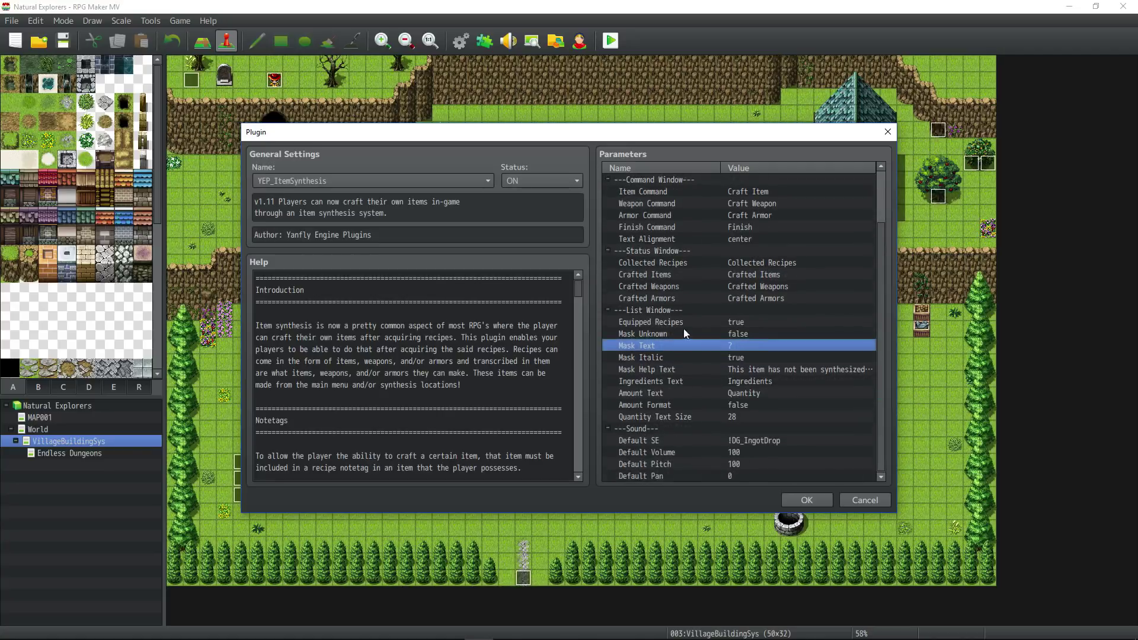
left_click(715, 415)
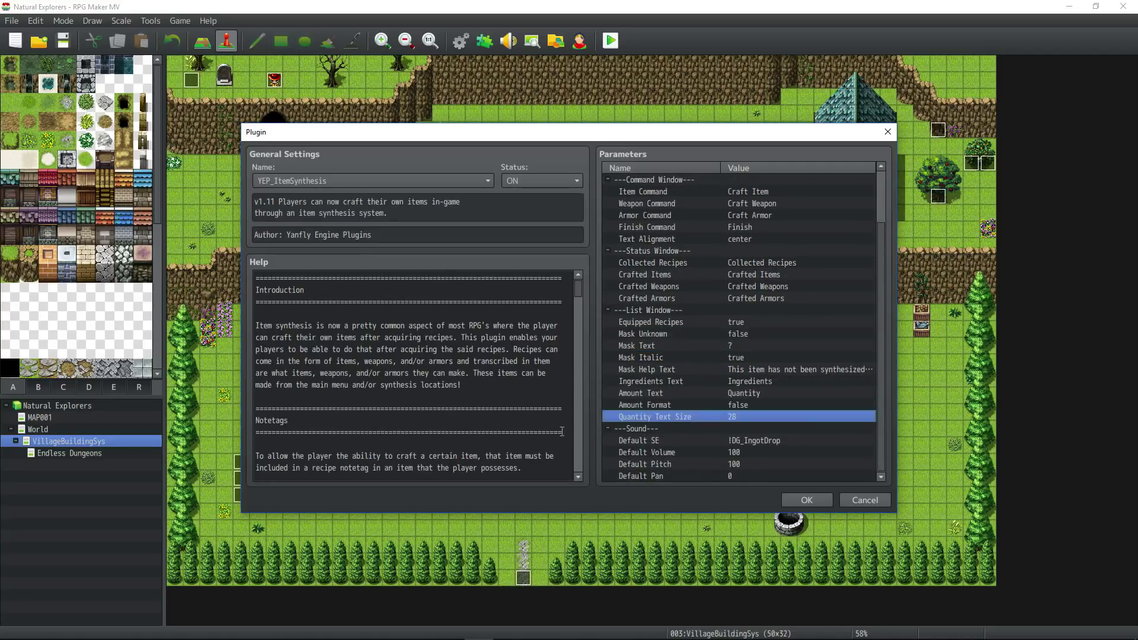
scroll(528, 344, "down", 3)
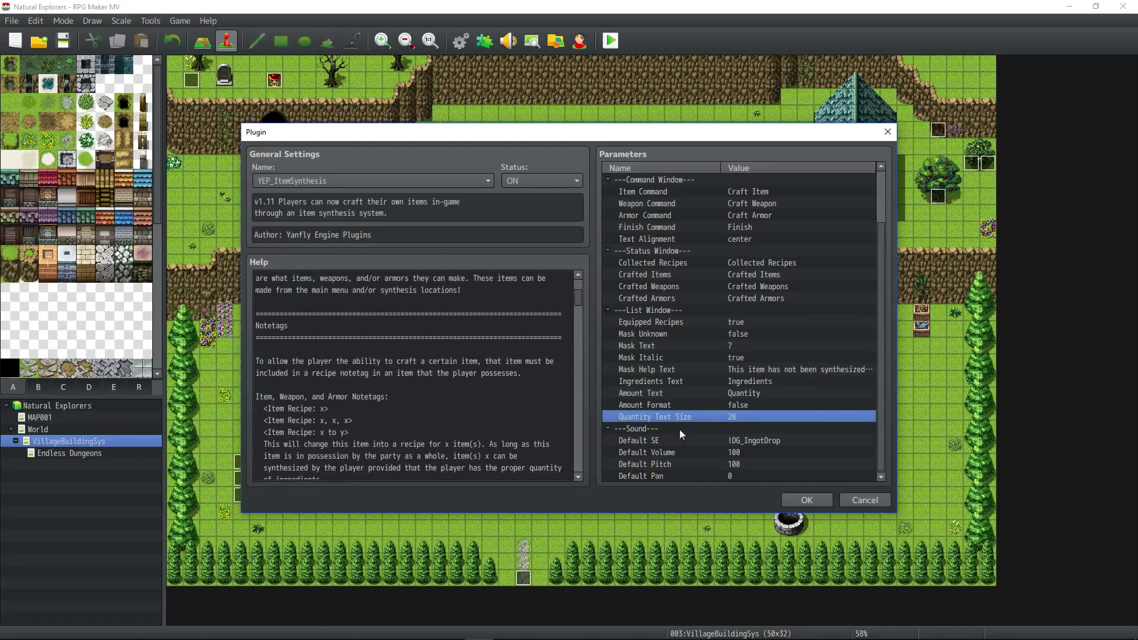
left_click(765, 442)
scroll(347, 315, "down", 8)
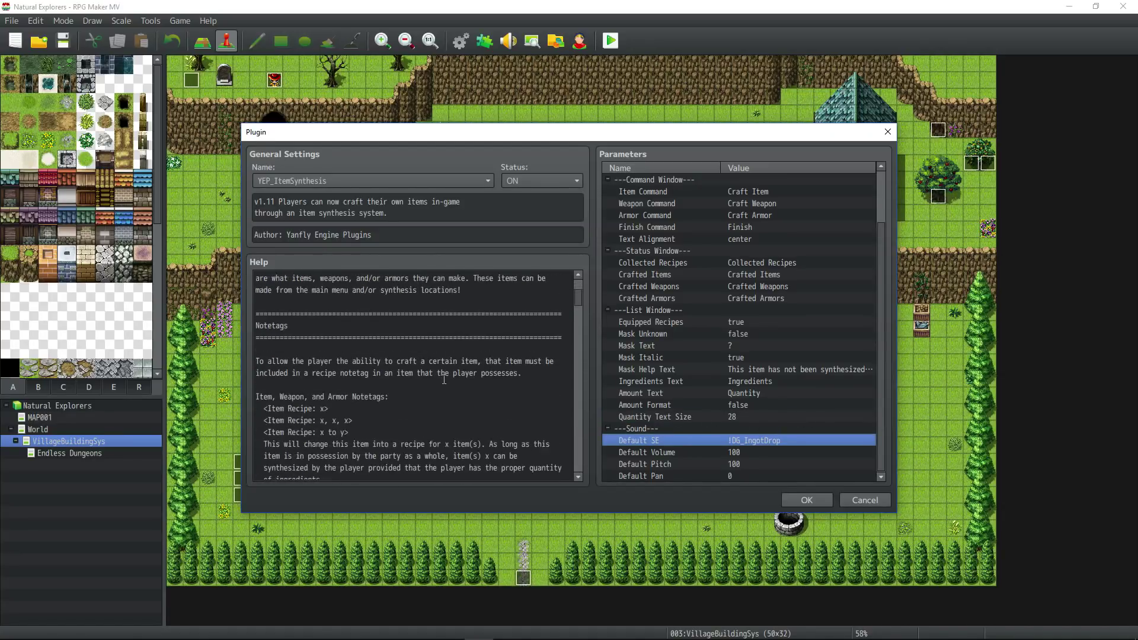
scroll(356, 320, "down", 5)
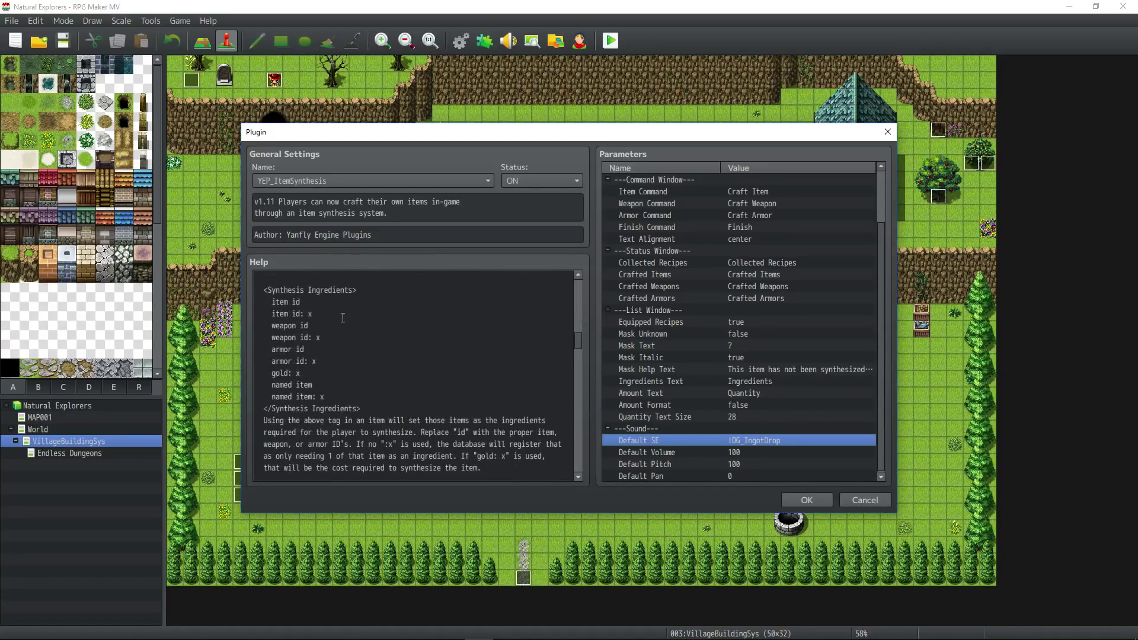
left_click(807, 499)
left_click(649, 488)
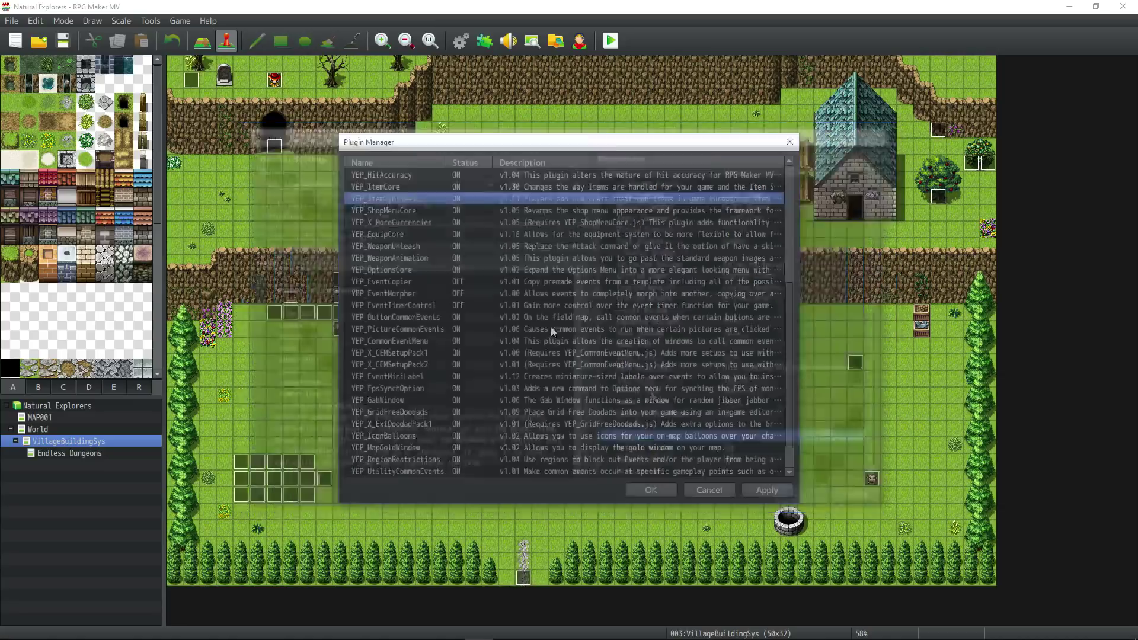
- Enter the notetag <Menu Category: Tinkerer> in the note of the Diamond item in the database
key("F9")
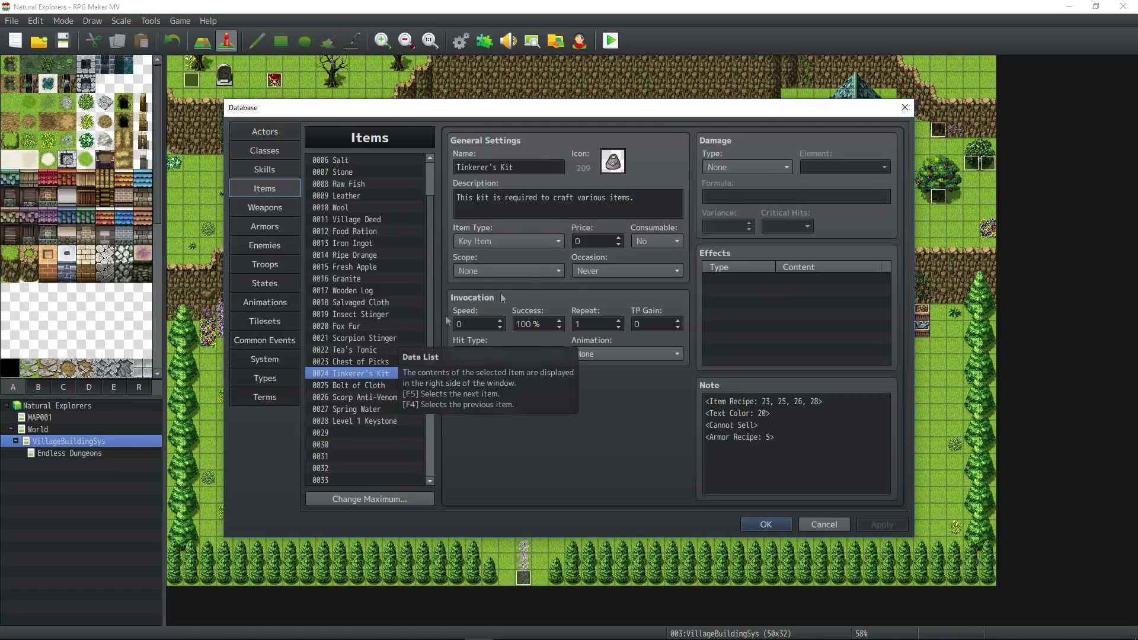
scroll(432, 235, "up", 3)
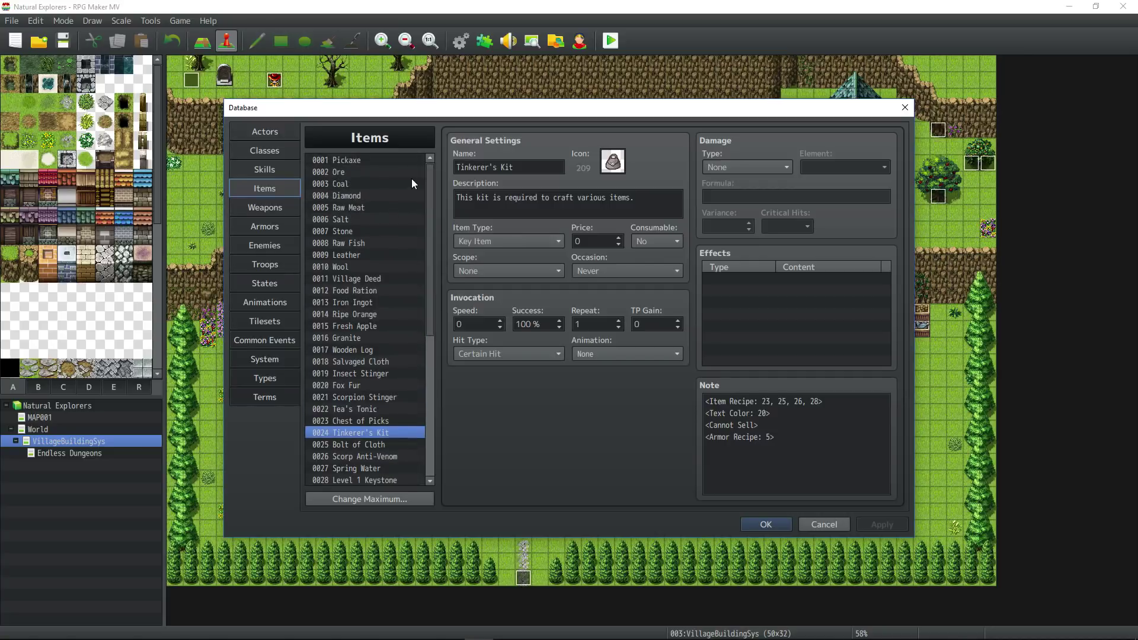
left_click(363, 161)
left_click(337, 196)
left_click(757, 439)
type("<Menu Category: Tinkerer>")
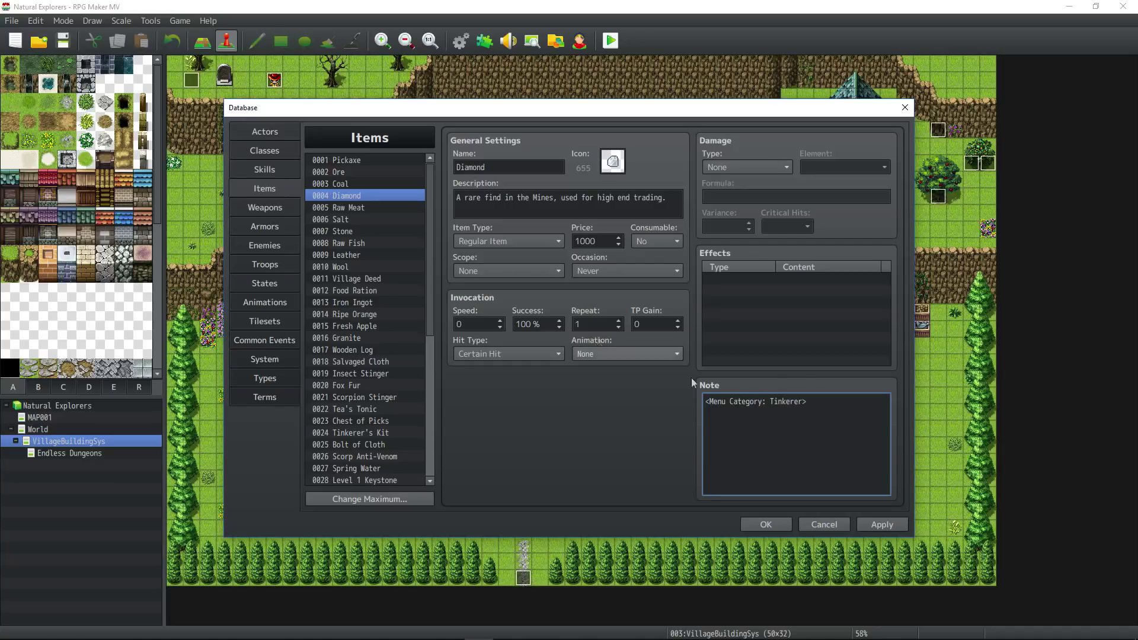
- Look through the database items from Raw Fish to Wooden Log to check their settings and notetags
left_click(355, 244)
left_click(356, 255)
left_click(359, 266)
left_click(361, 278)
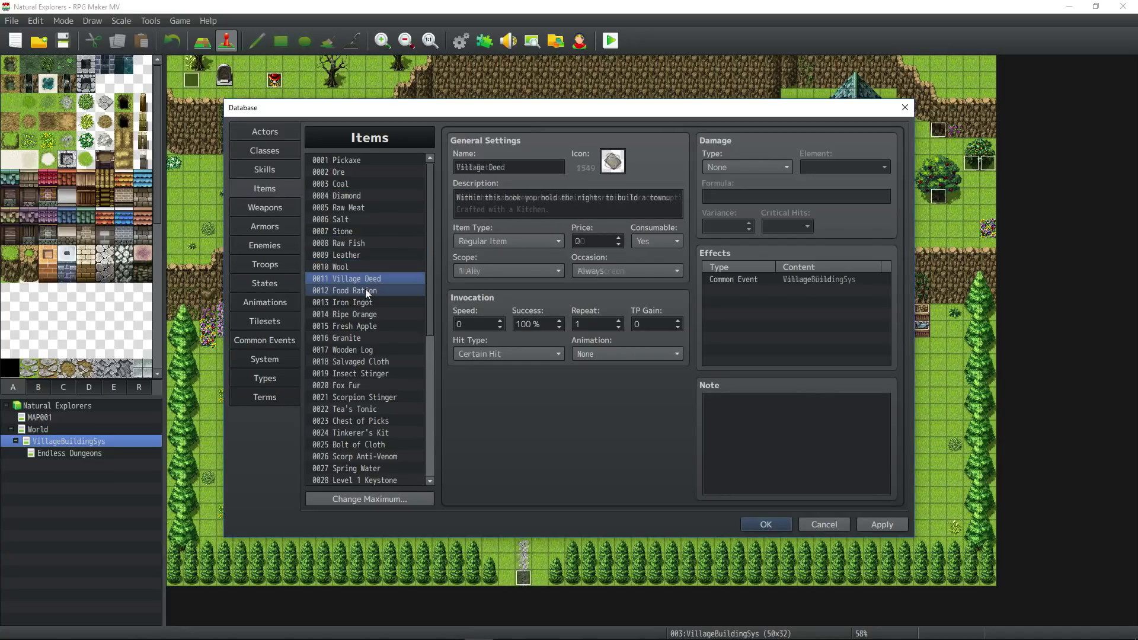
left_click(374, 303)
left_click(369, 350)
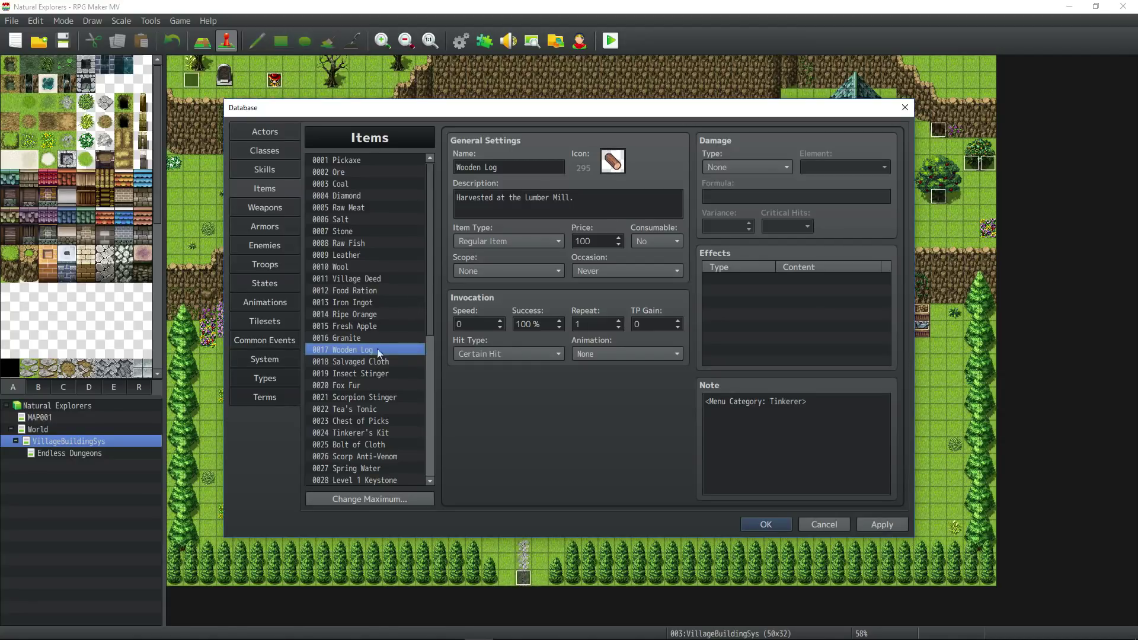
- Examine the synthesis ingredients notetag of the Chest of Picks item, compare it with Tinkerer's Kit, and accept the database
left_click(363, 421)
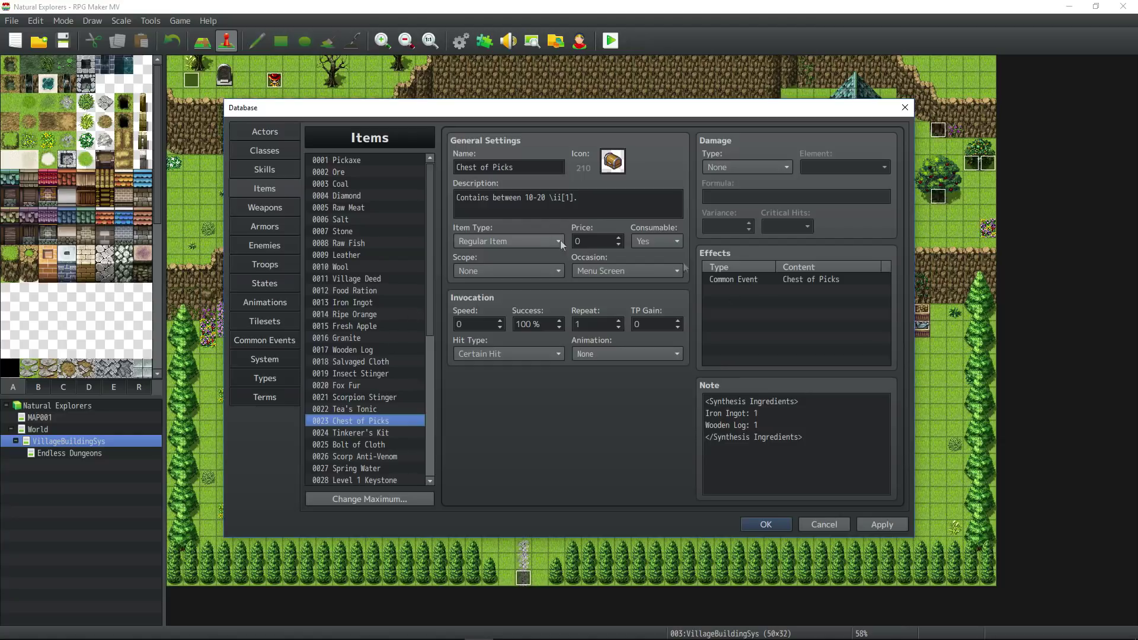
left_click_drag(700, 411, 693, 402)
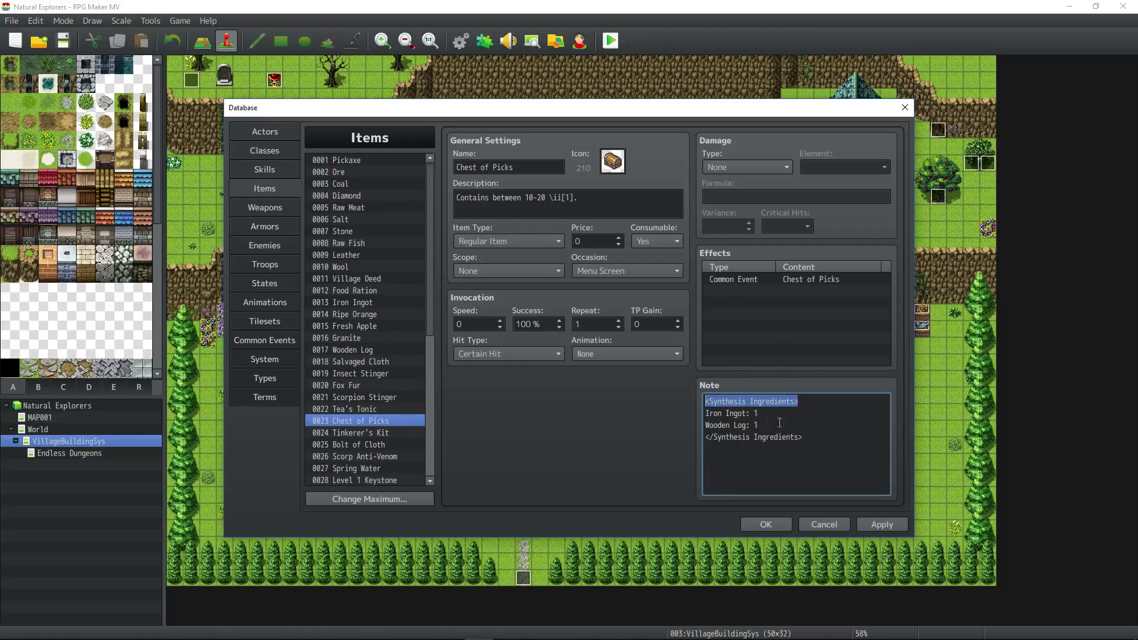
key("shift+Right")
key("shift+Right")
key("shift+Right")
key("shift+Right")
key("shift+Right")
key("shift+Right")
key("shift+Right")
left_click_drag(758, 413, 705, 413)
left_click(707, 413)
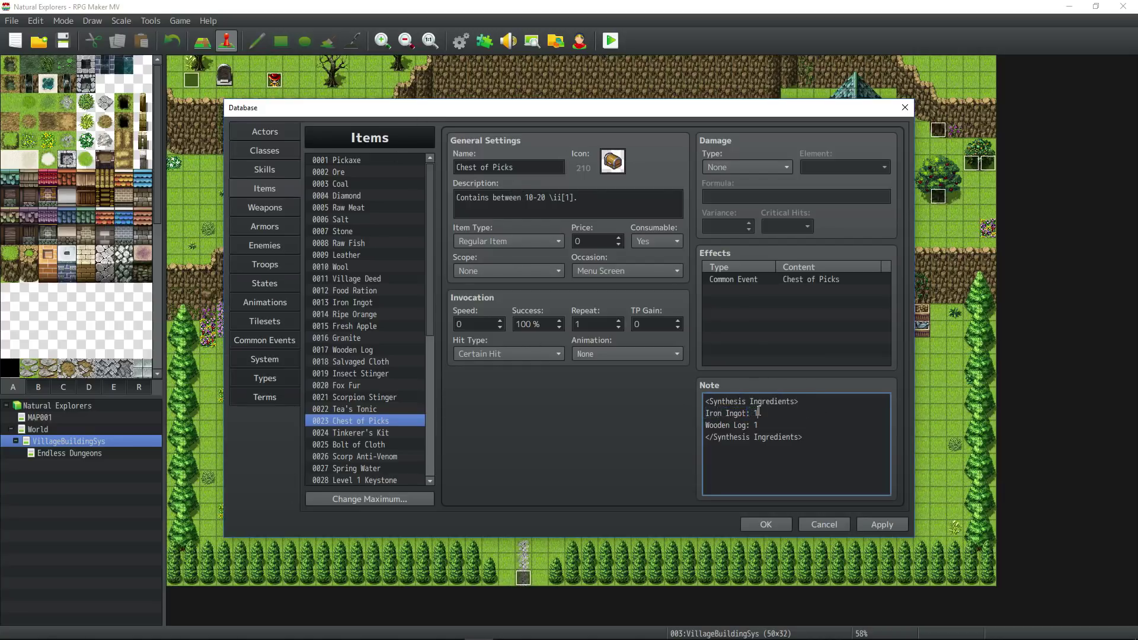
left_click_drag(758, 413, 689, 415)
left_click(392, 432)
left_click(393, 421)
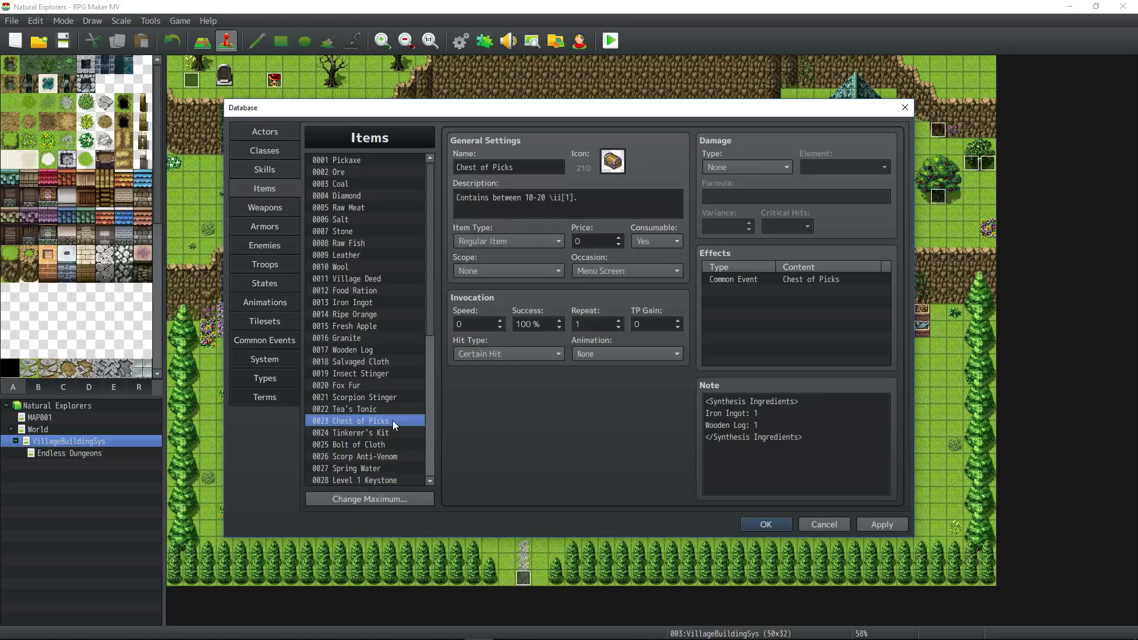
left_click(759, 526)
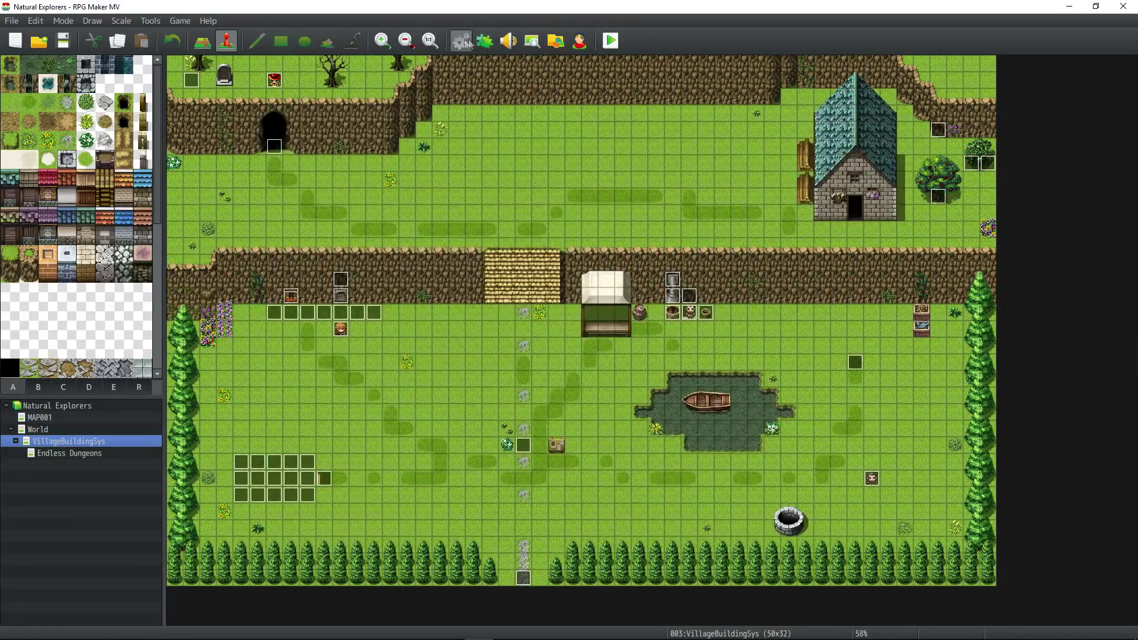
left_click(484, 41)
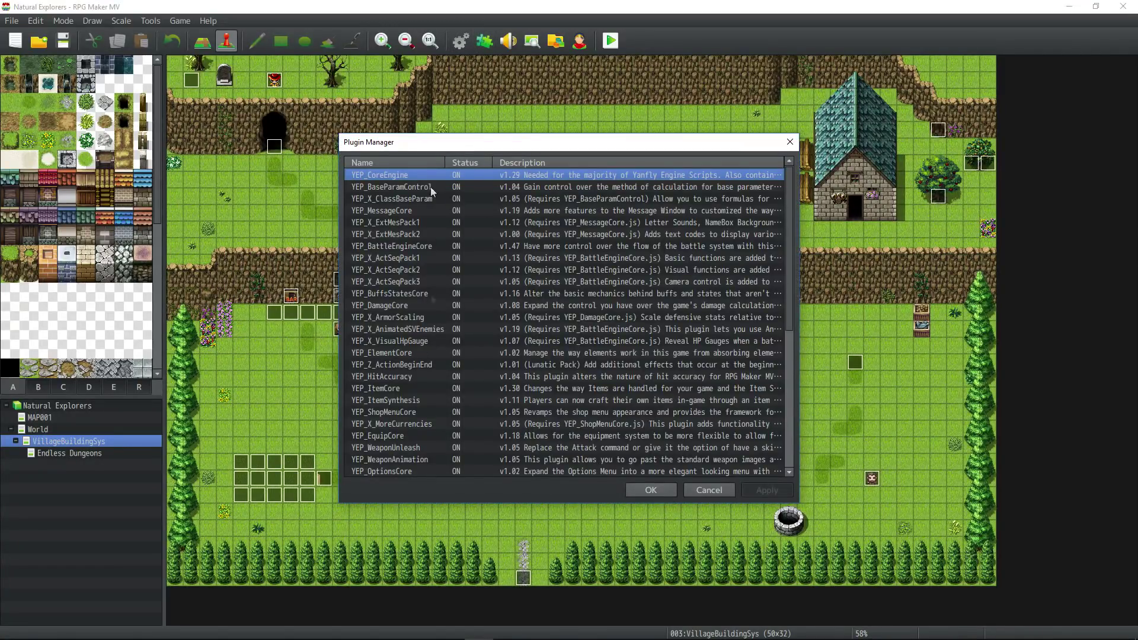
left_click(644, 492)
left_click(461, 40)
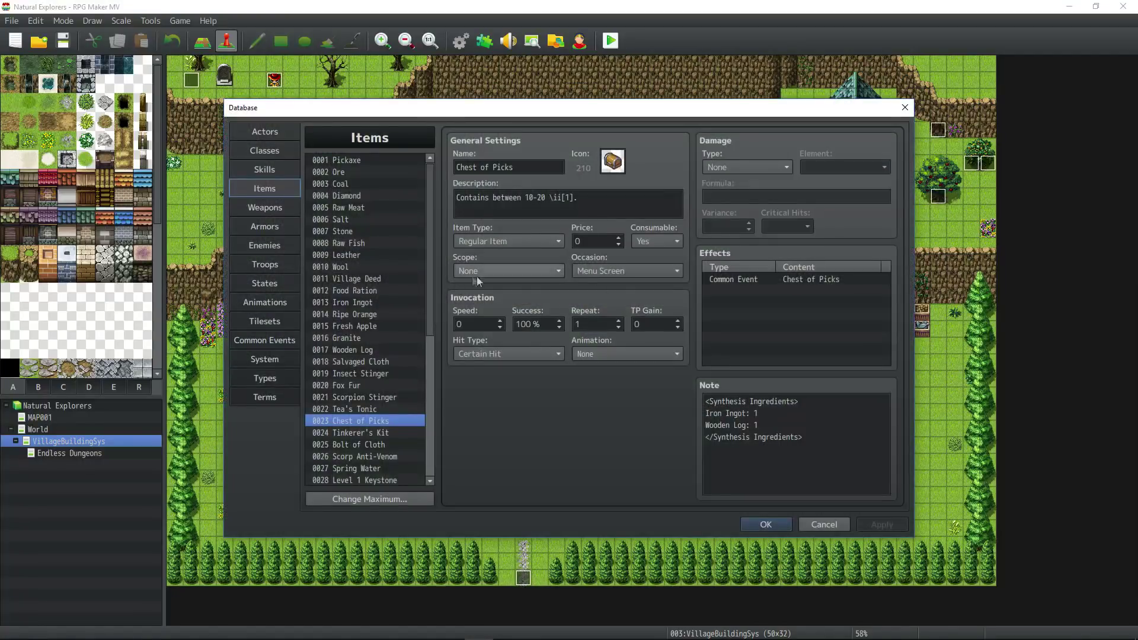
left_click(766, 524)
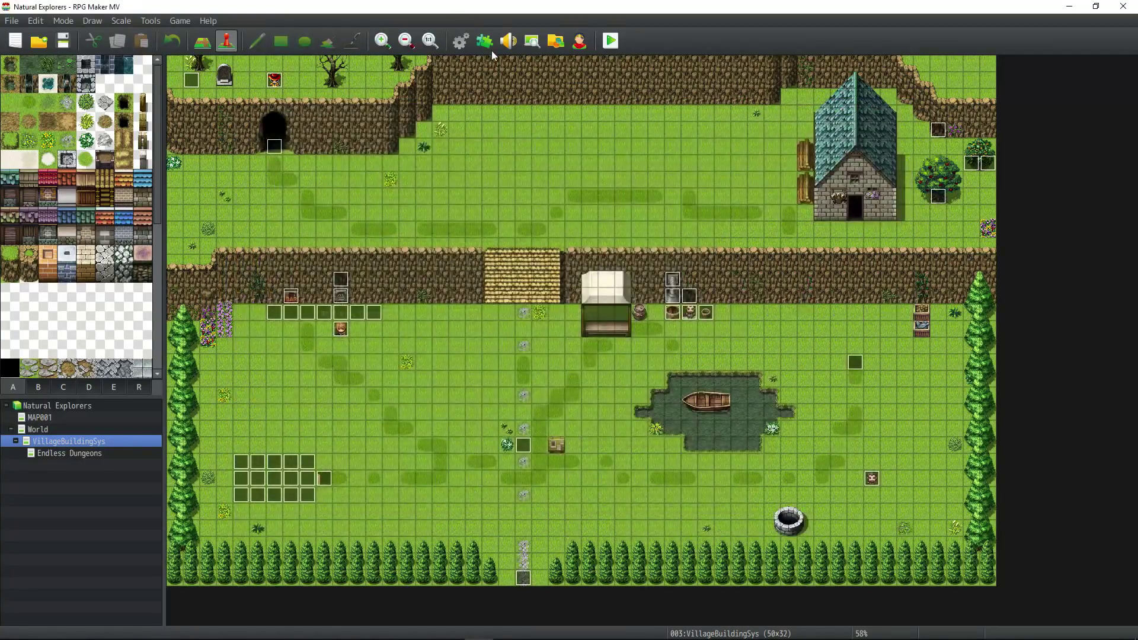
- Set the Synthesis Command parameter of the YEP_ItemSynthesis plugin to Craft
left_click(485, 40)
scroll(443, 280, "down", 7)
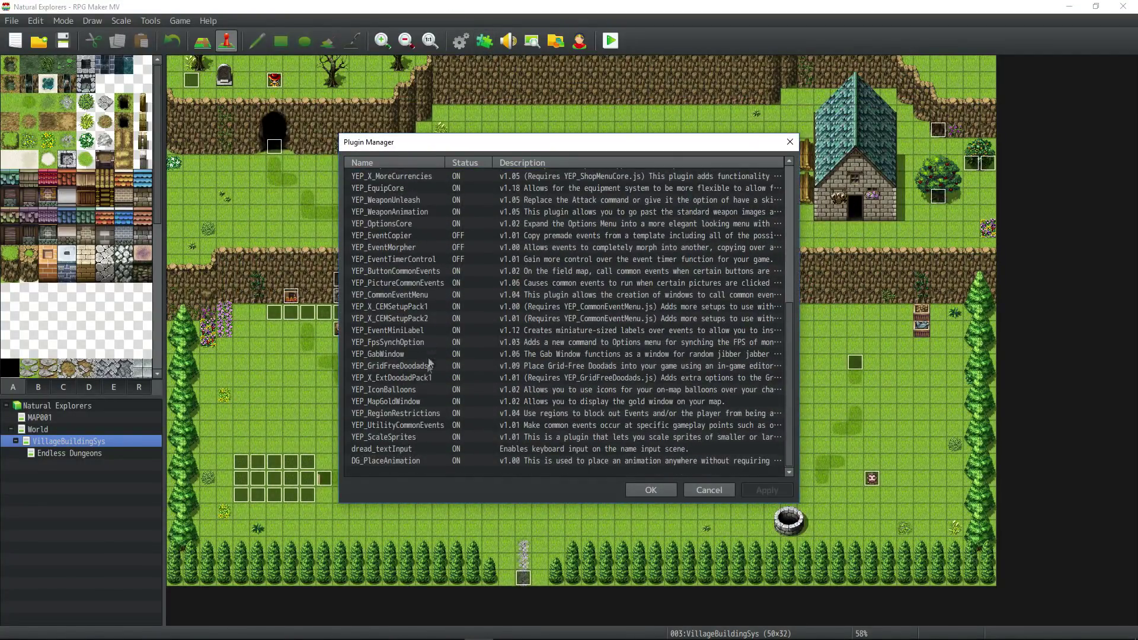
double_click(418, 294)
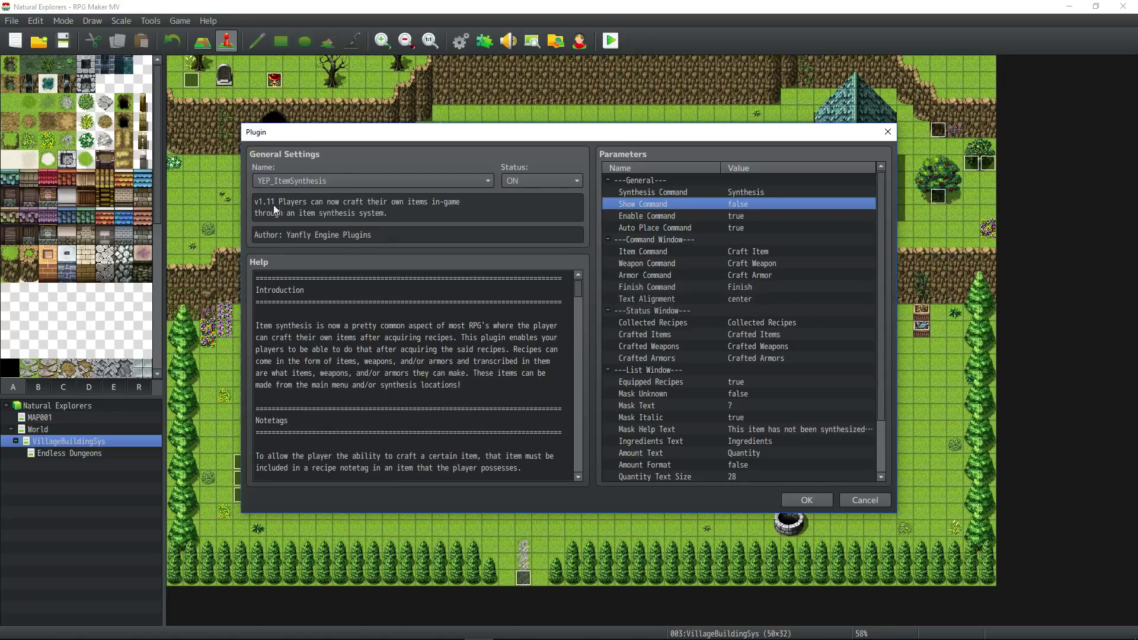
double_click(751, 194)
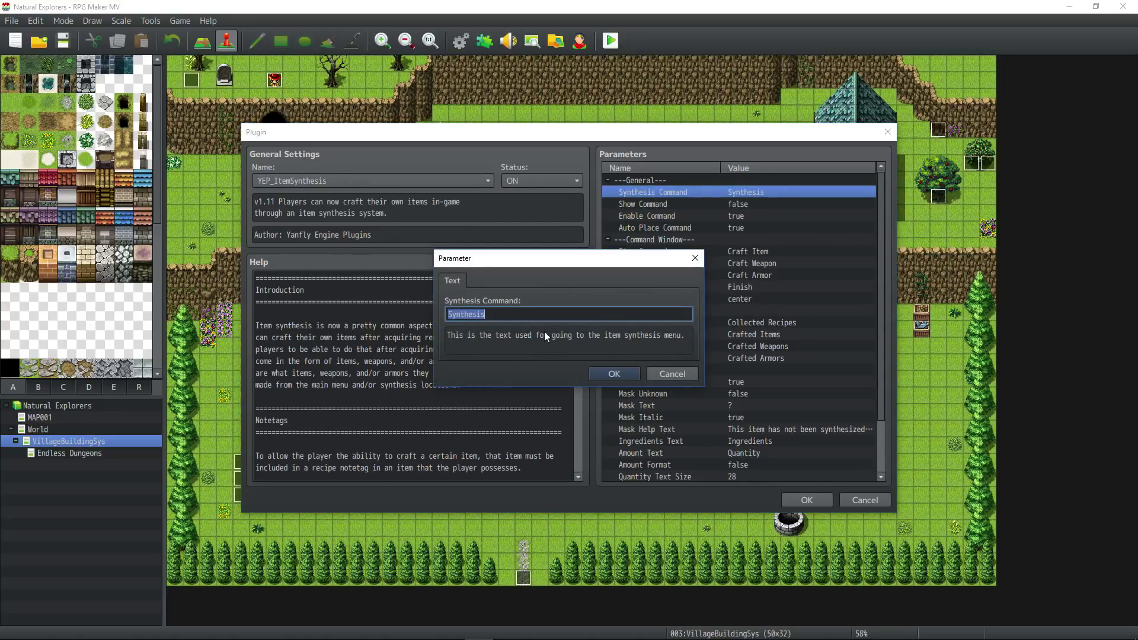
type("Craft")
key("Return")
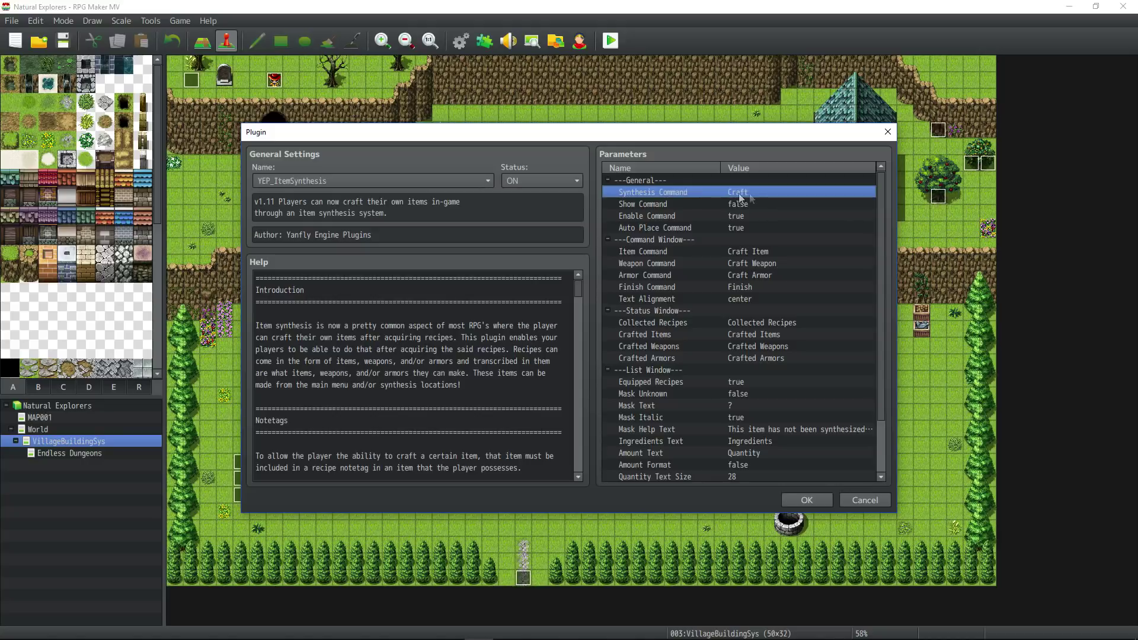
- Review the plugin's Show, Enable and Auto Place Command parameters and the ShowSynthesis plugin command in its help
left_click(756, 217)
left_click(747, 228)
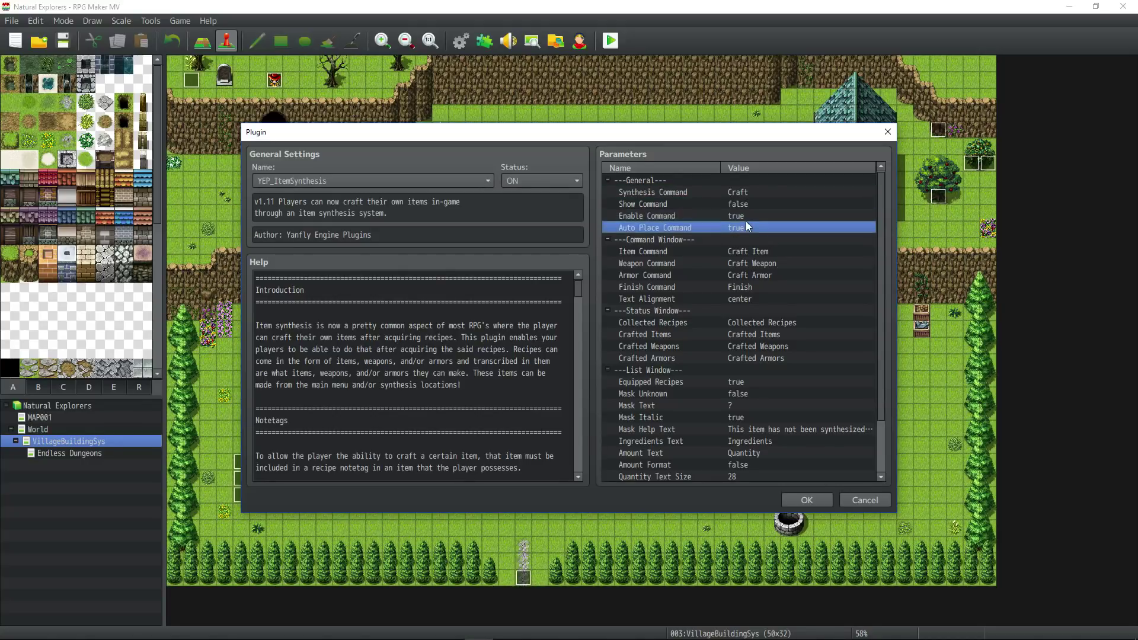
left_click(742, 219)
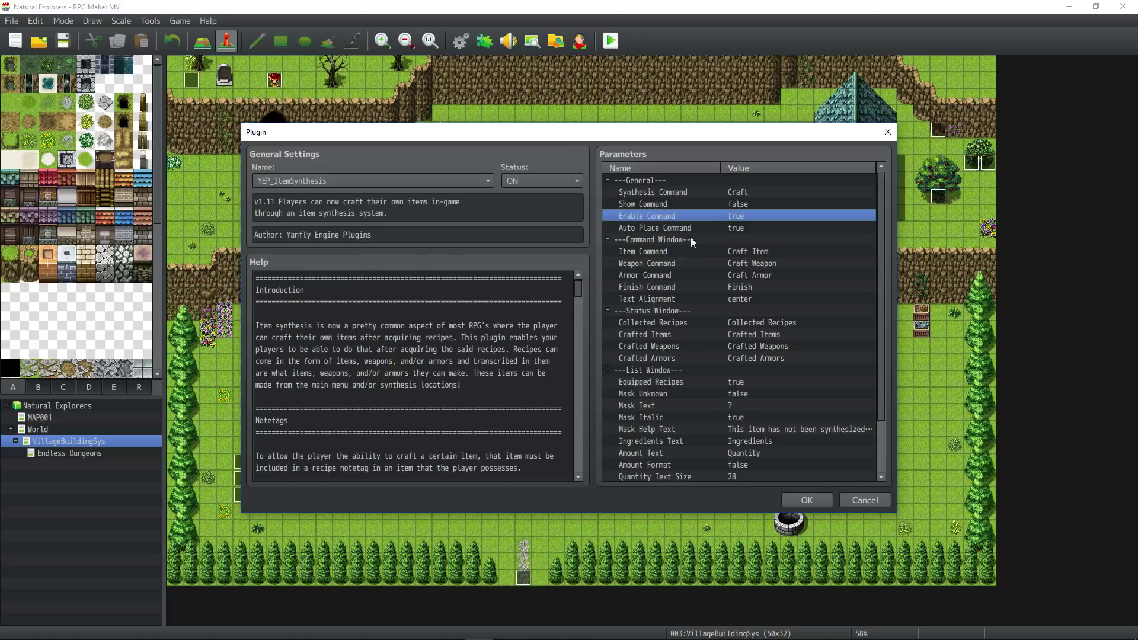
key("Up")
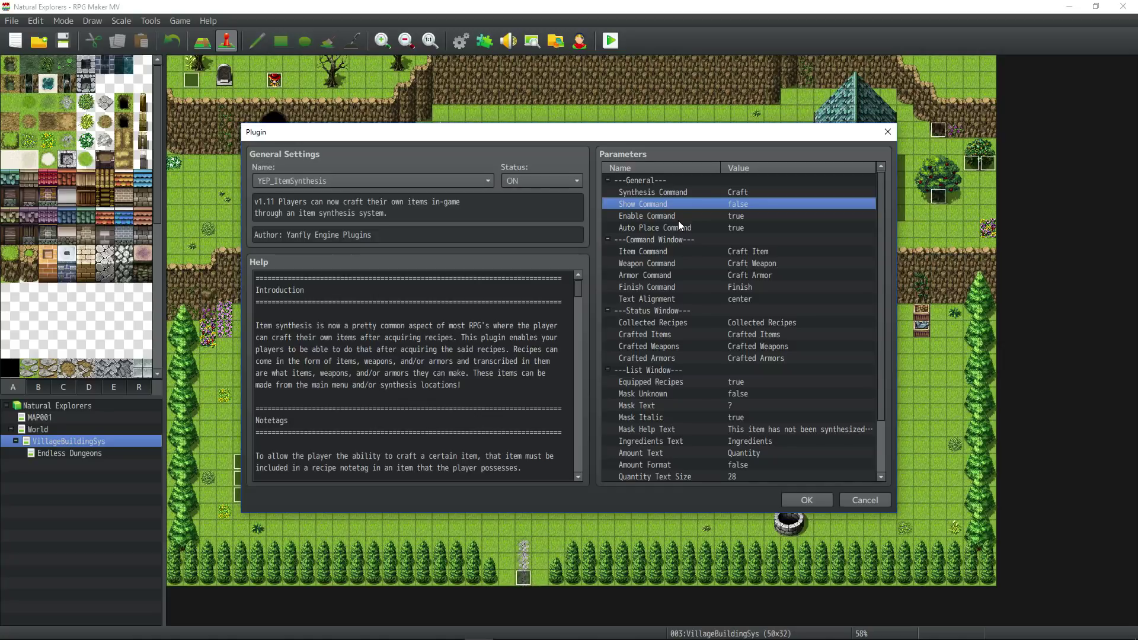
scroll(569, 317, "down", 8)
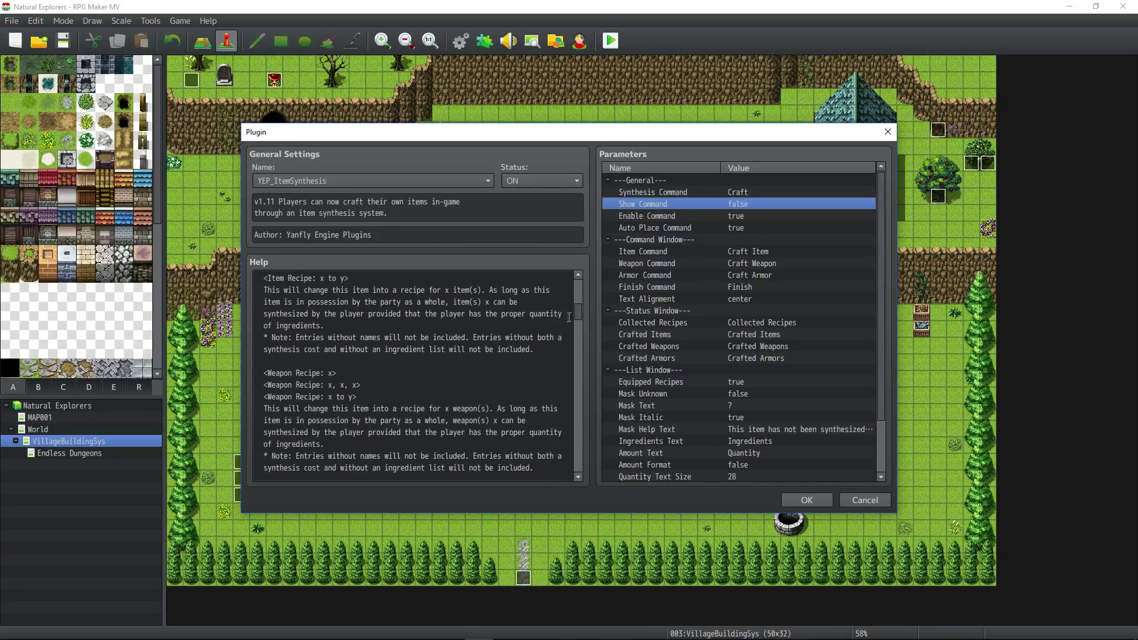
scroll(569, 318, "down", 10)
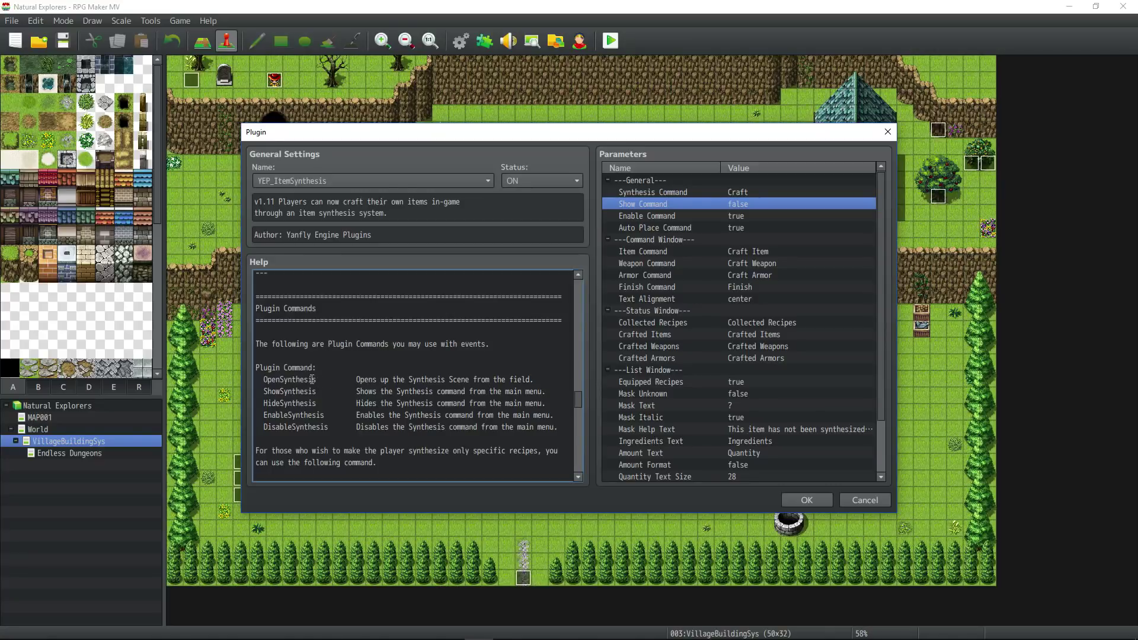
left_click_drag(263, 392, 513, 391)
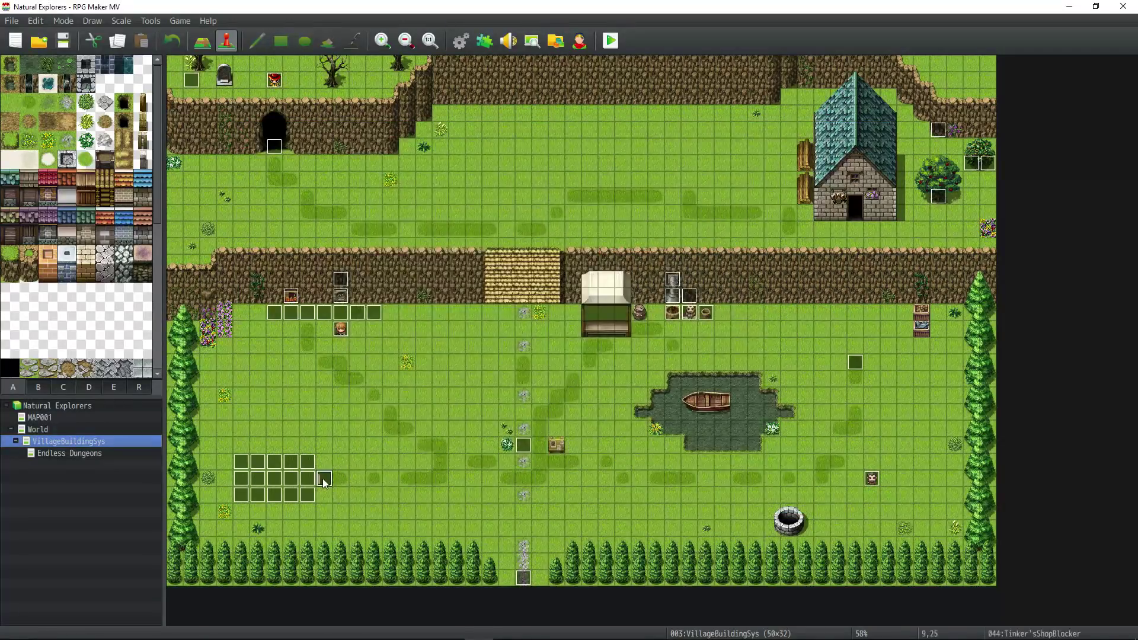
- Review the commands of the Blacksmith event and of the villager event that turns on the TinkerersBuilding switch
double_click(340, 328)
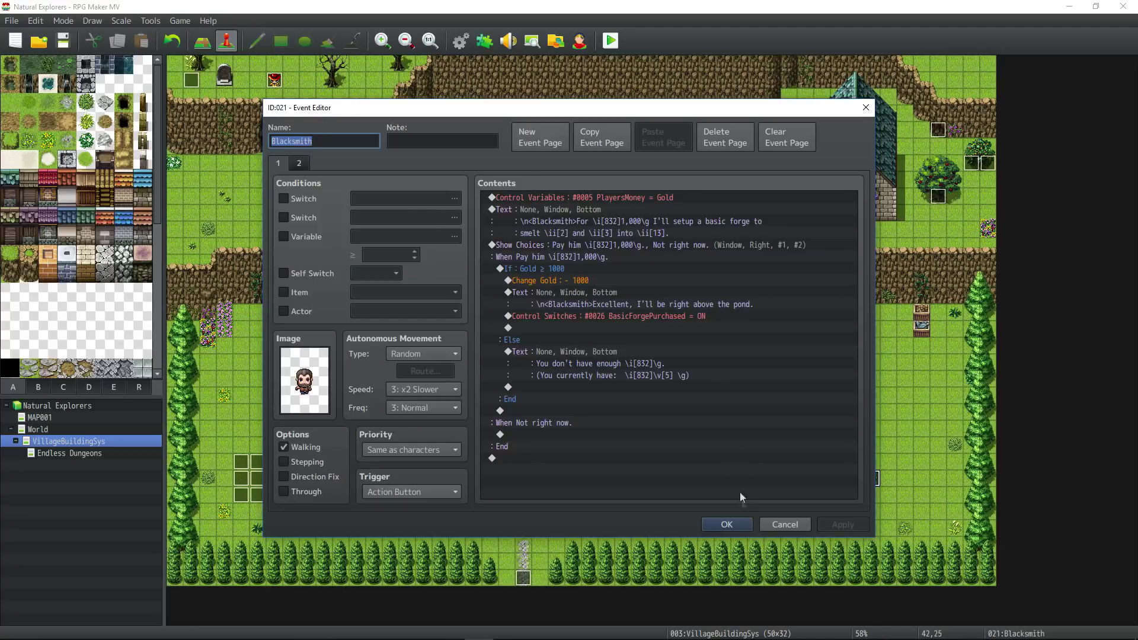
left_click(729, 525)
double_click(342, 330)
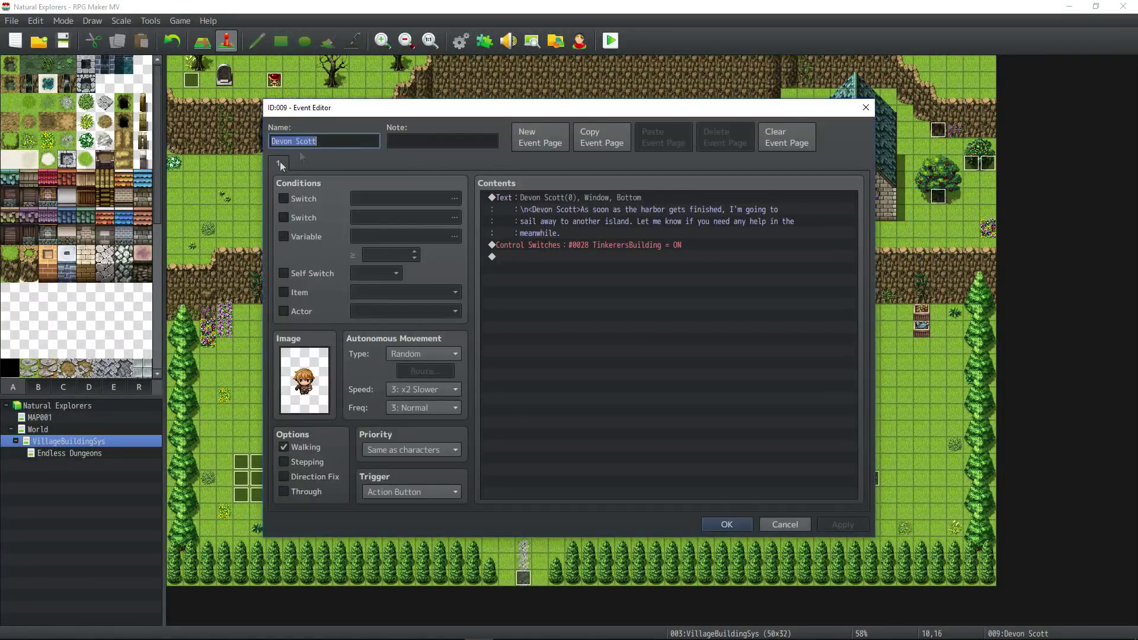
left_click(621, 300)
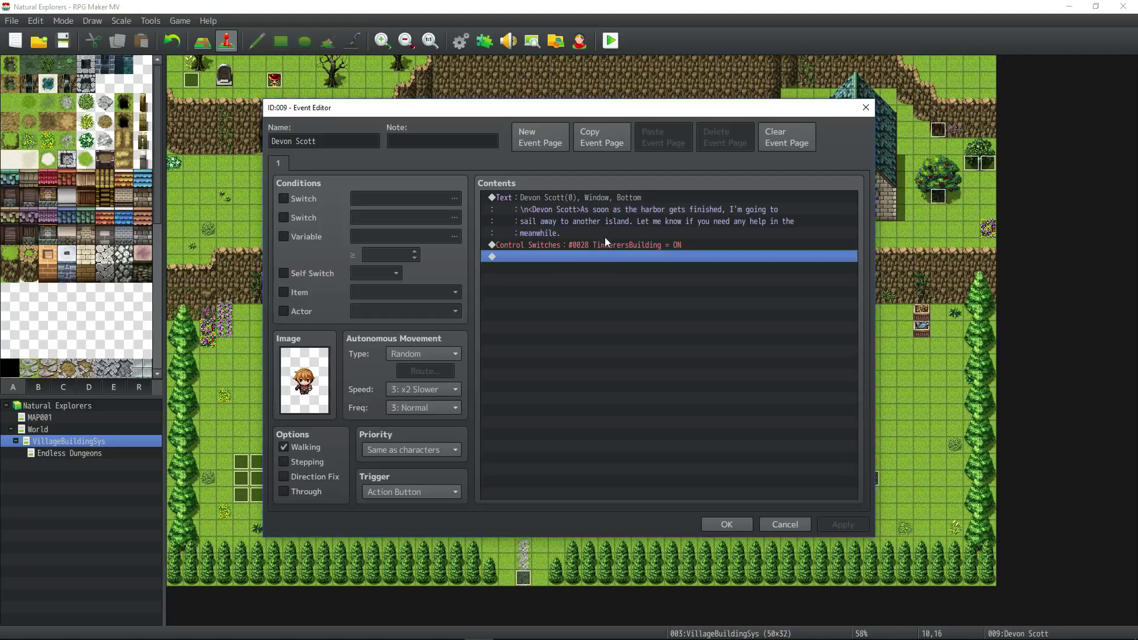
left_click(721, 524)
- Cut the Tinker's Kit Change Items command from the Tinker'sShopBlocker event and check the villager event that sets the TinkerersBuilding switch
double_click(325, 476)
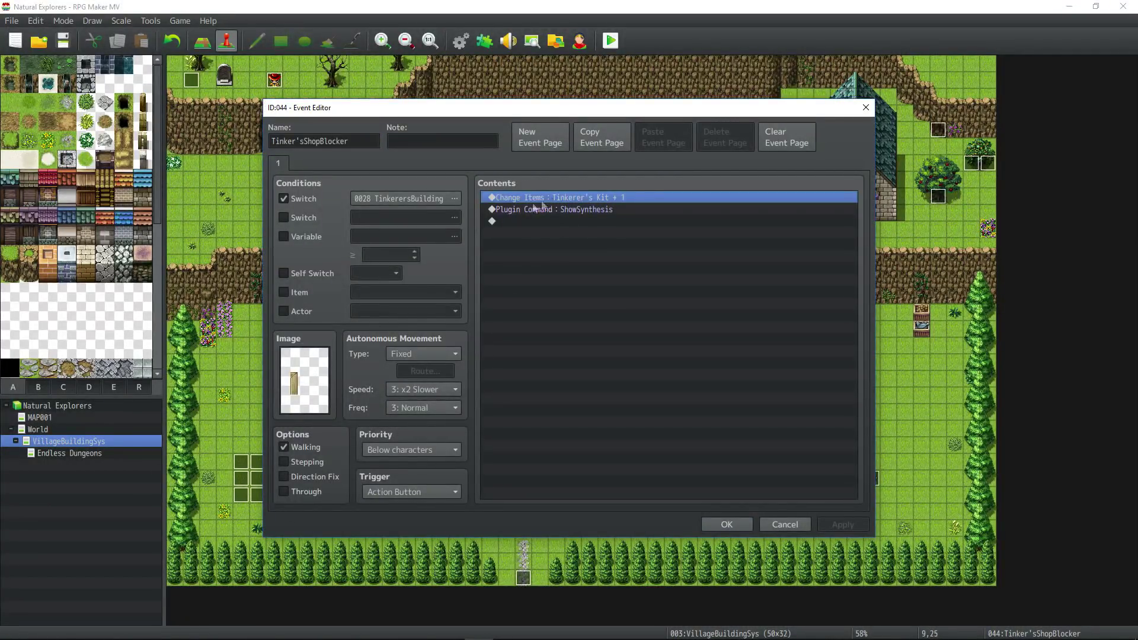
key("Delete")
left_click(727, 524)
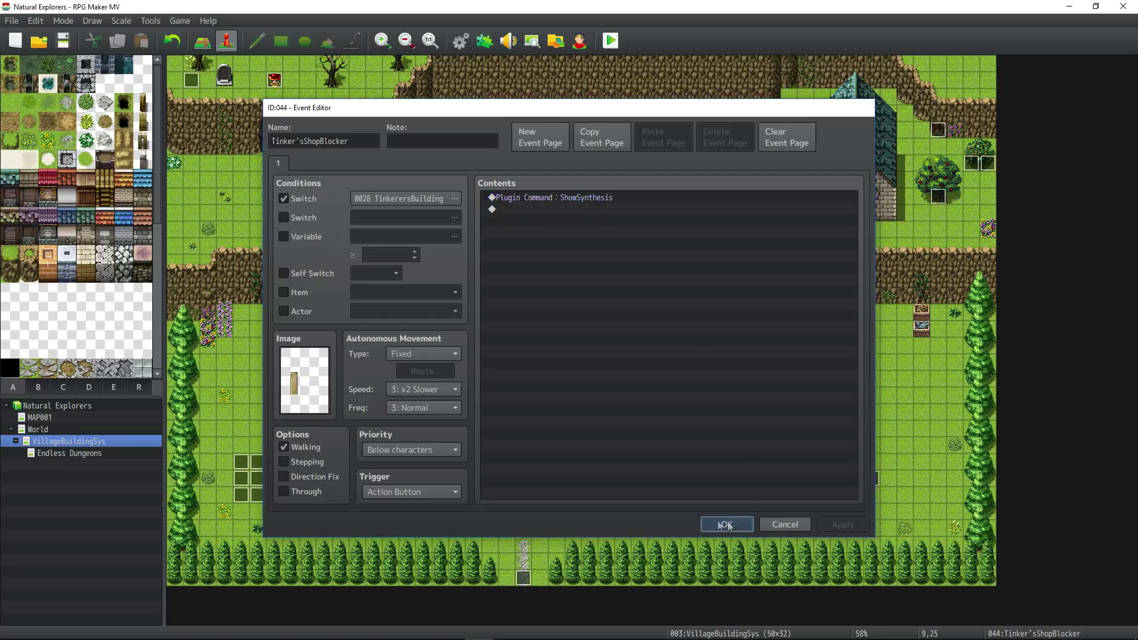
double_click(342, 330)
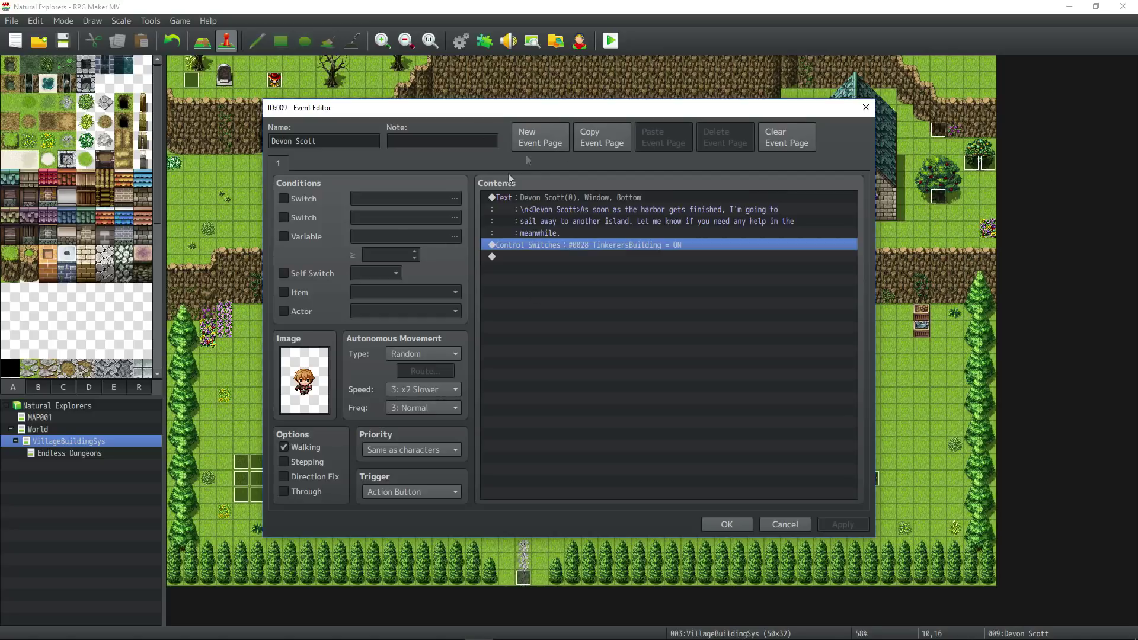
left_click(724, 526)
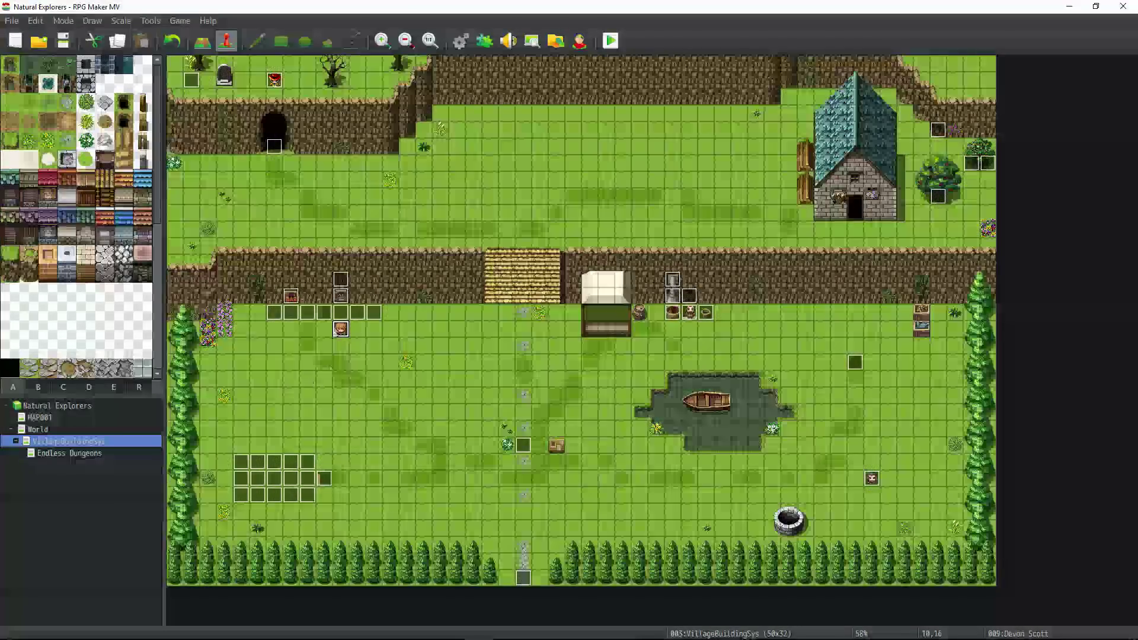
- Paste the Change Items command for Tinker's Kit + 1 back above ShowSynthesis in the Tinker'sShopBlocker event
double_click(324, 481)
left_click(545, 204)
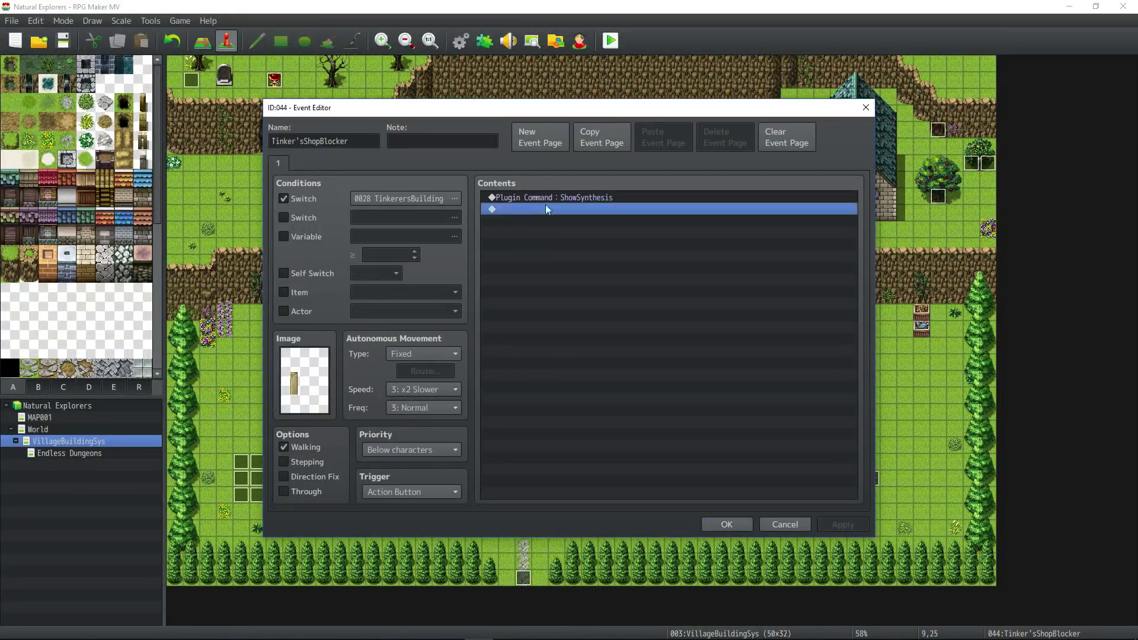
left_click(545, 196)
key("ctrl+v")
left_click(570, 198)
left_click(581, 209)
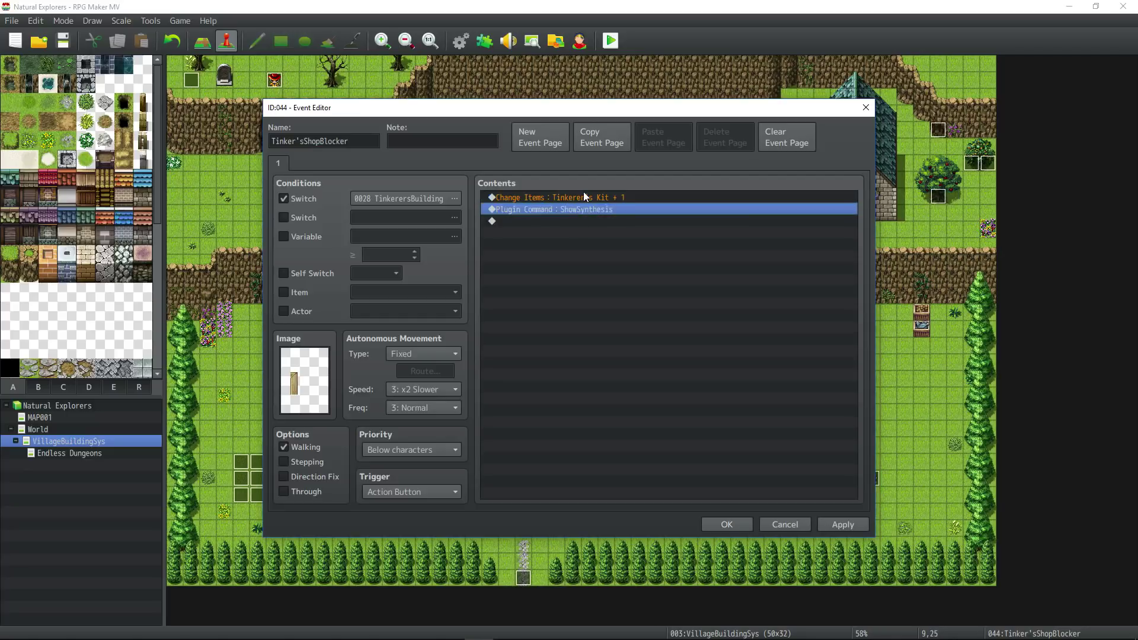
left_click(583, 200)
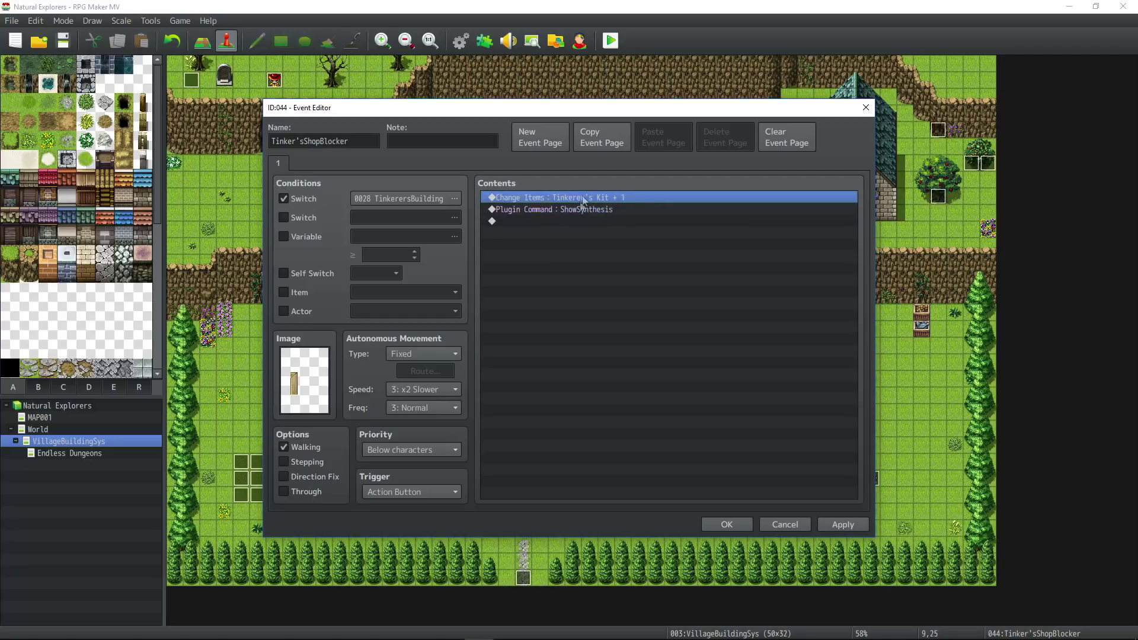
left_click(729, 524)
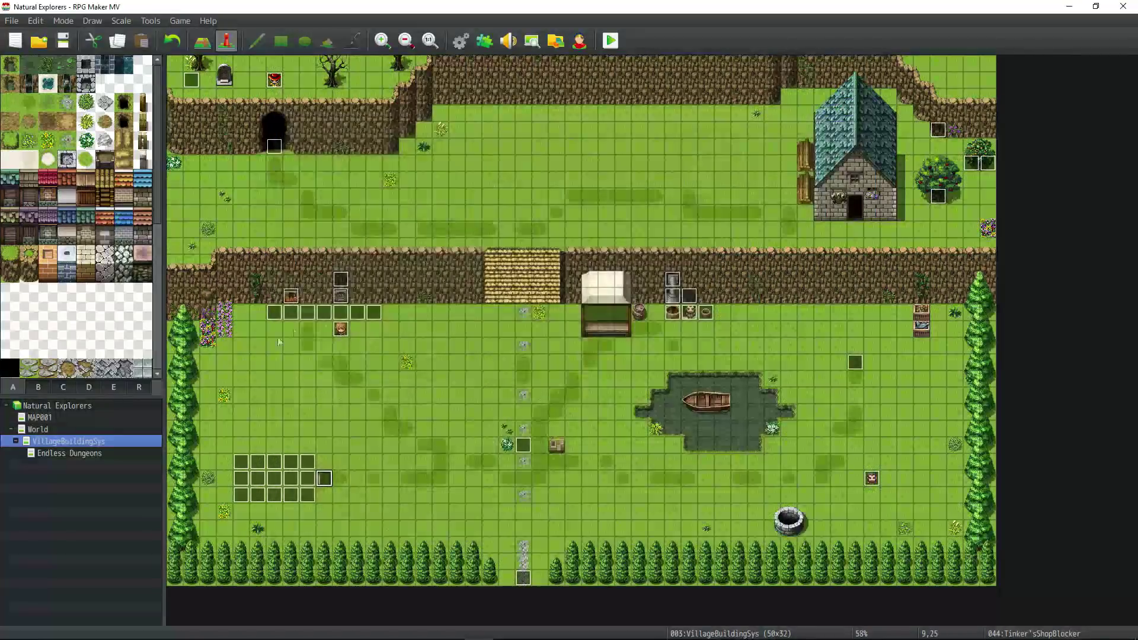
- Review the villager event's TinkerersBuilding switch, and the Change Items and ShowSynthesis commands in the Tinker'sShopBlocker event
double_click(340, 333)
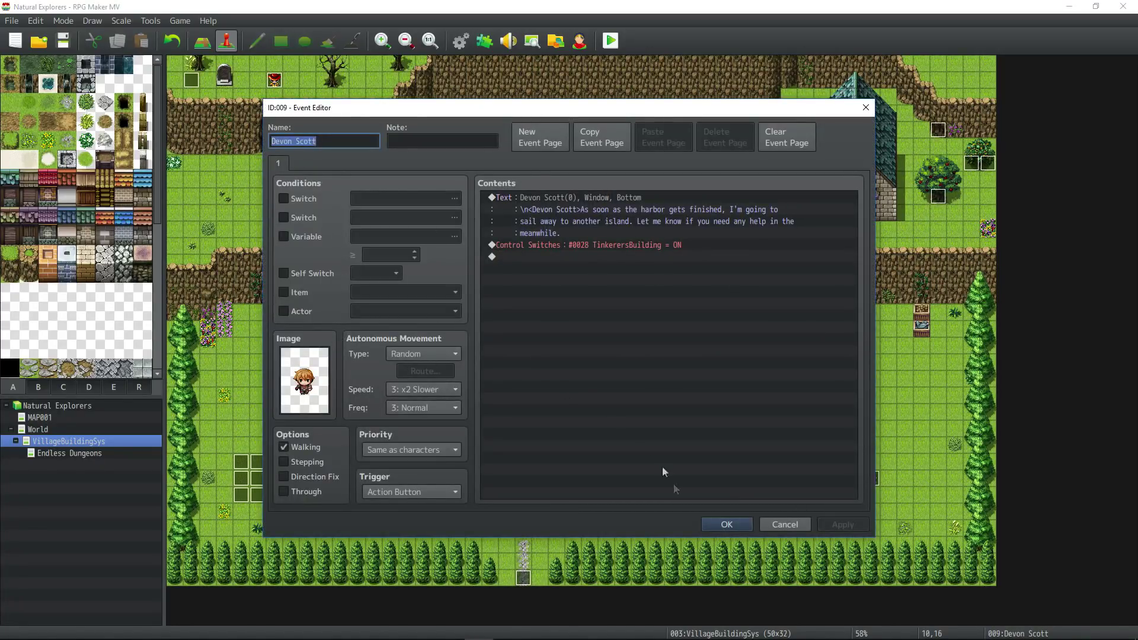
left_click(717, 524)
double_click(564, 201)
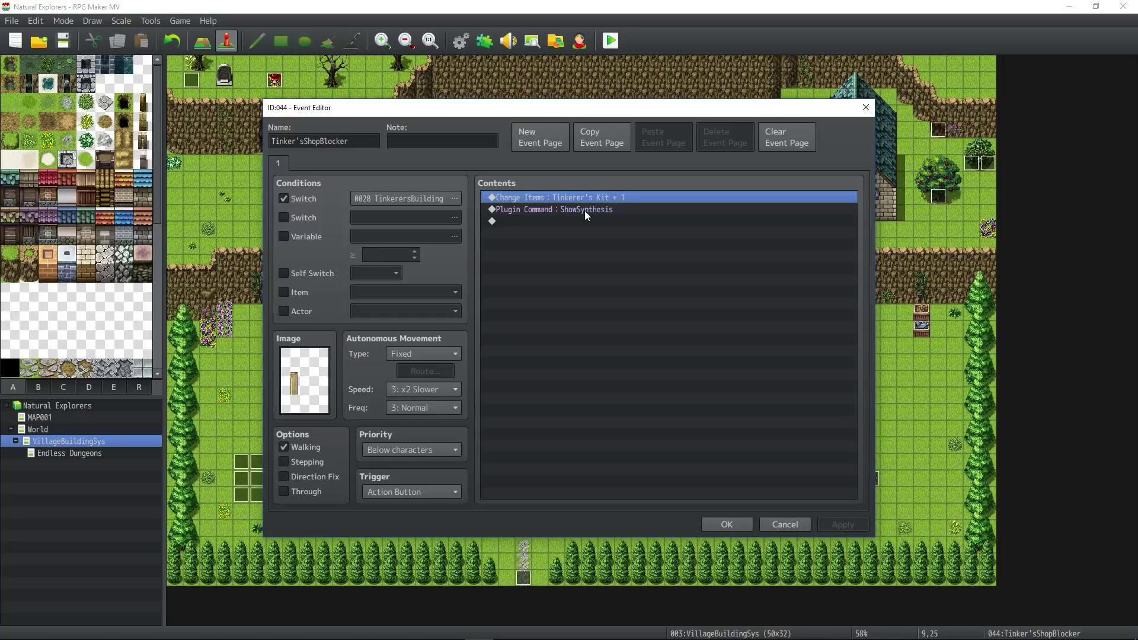
left_click(585, 210)
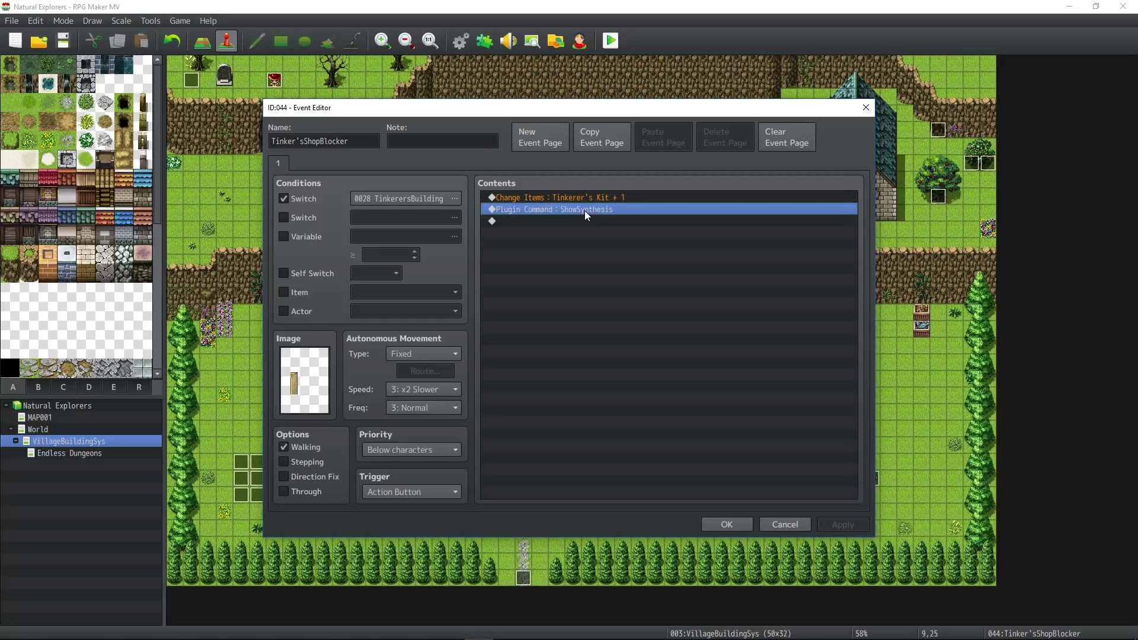
left_click(598, 196)
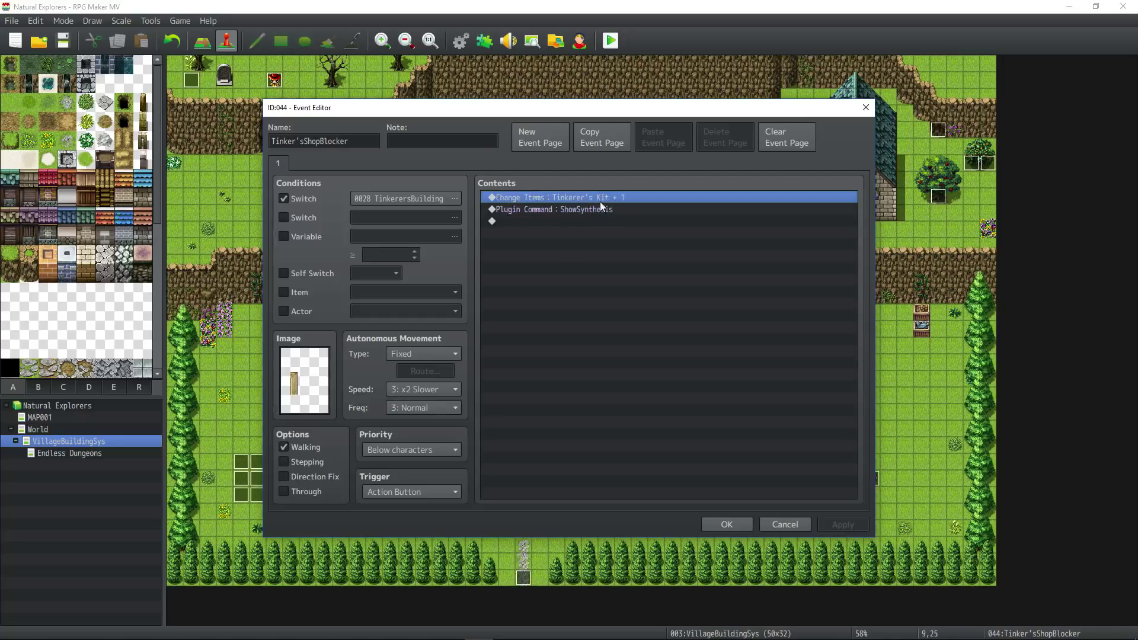
left_click(599, 211)
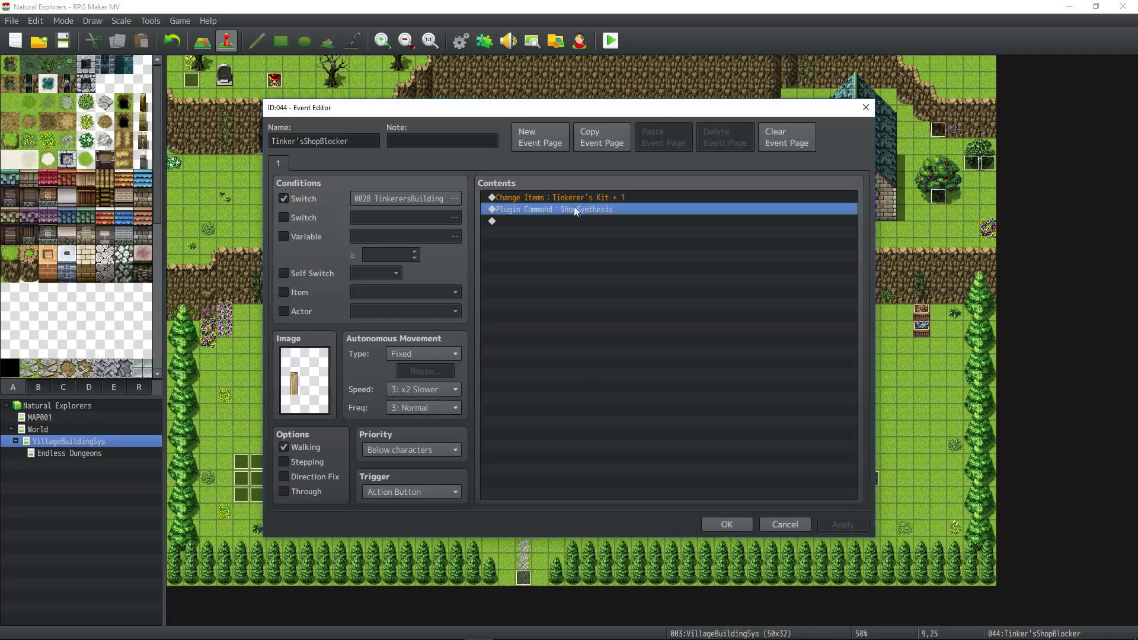
left_click(614, 199)
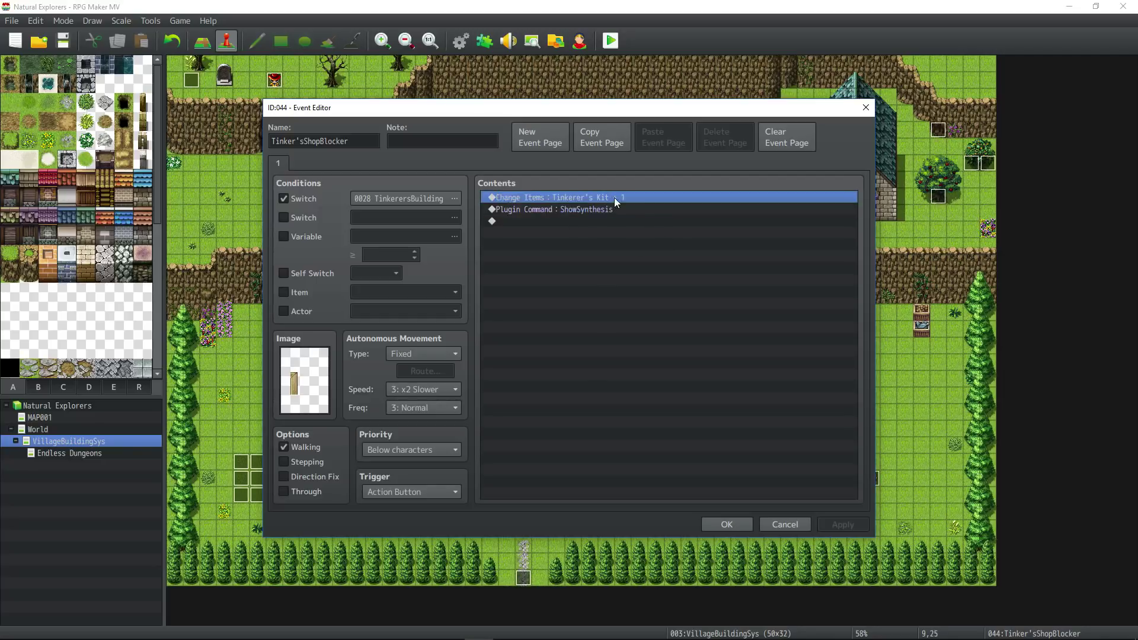
left_click(615, 209)
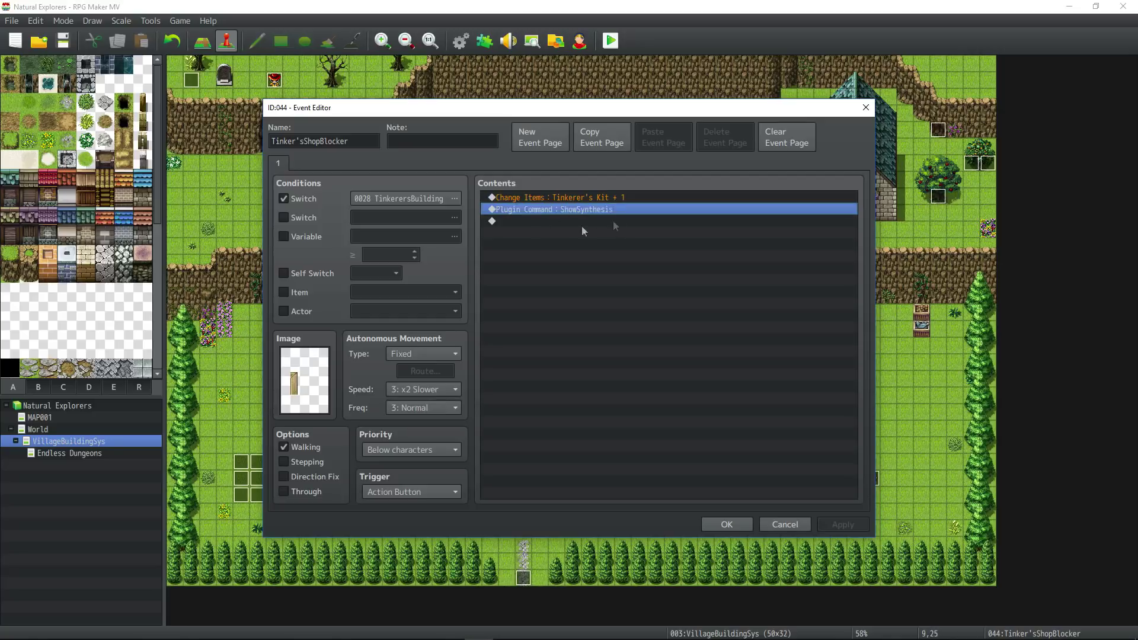
left_click(729, 529)
- Examine the Item Recipe, Cannot Sell and Armor Recipe notetags of the Tinker's Kit item in the database
left_click(460, 40)
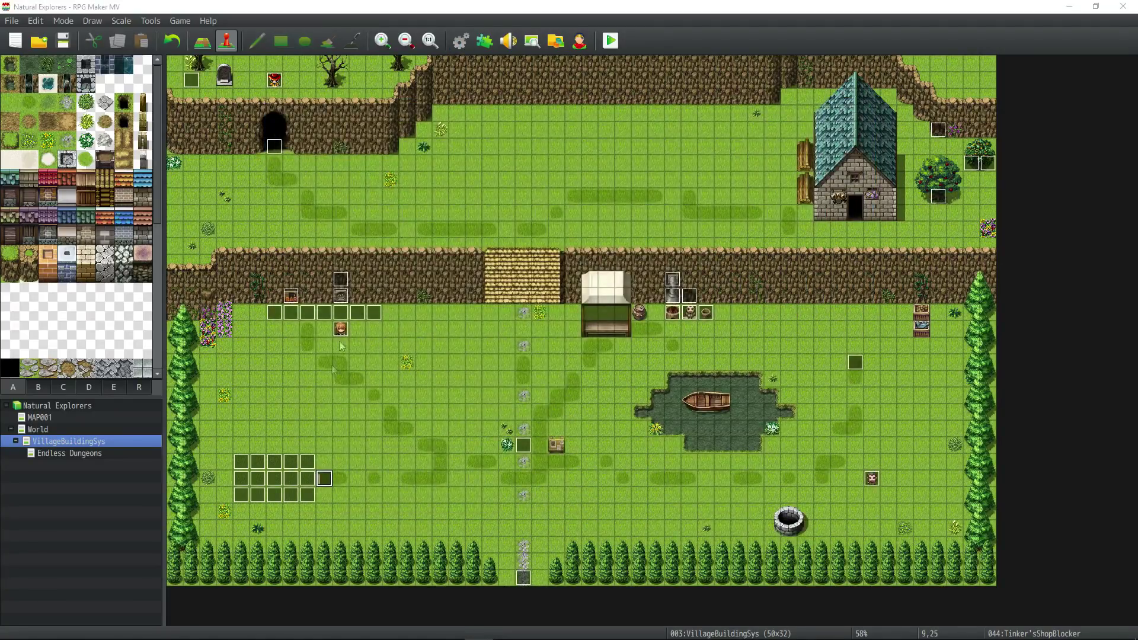
scroll(350, 393, "down", 3)
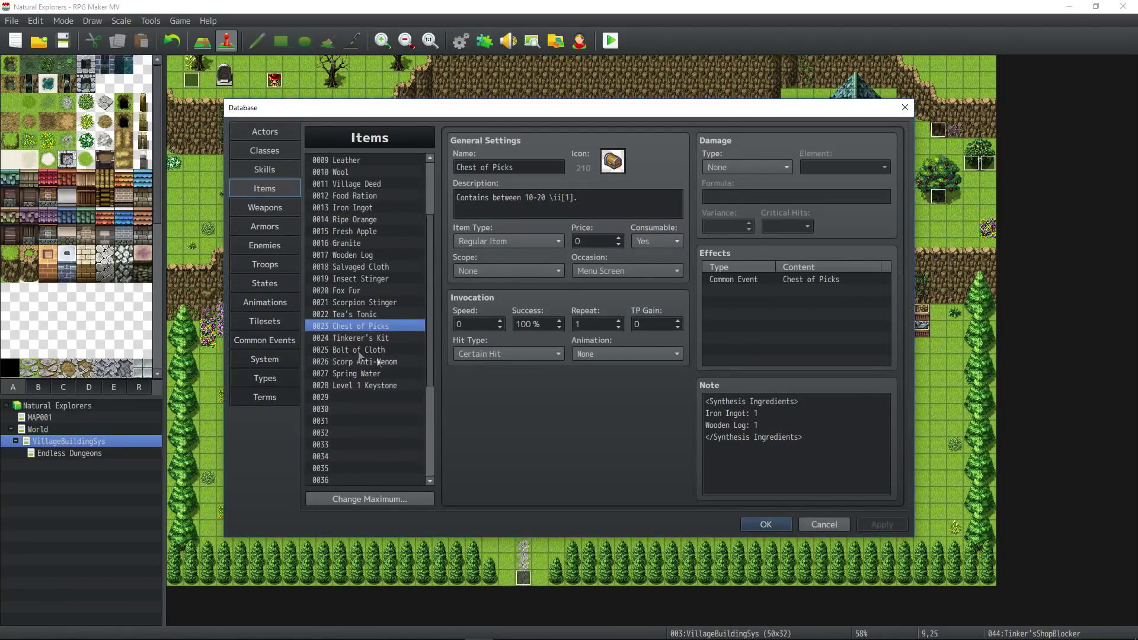
left_click(386, 337)
left_click(835, 401)
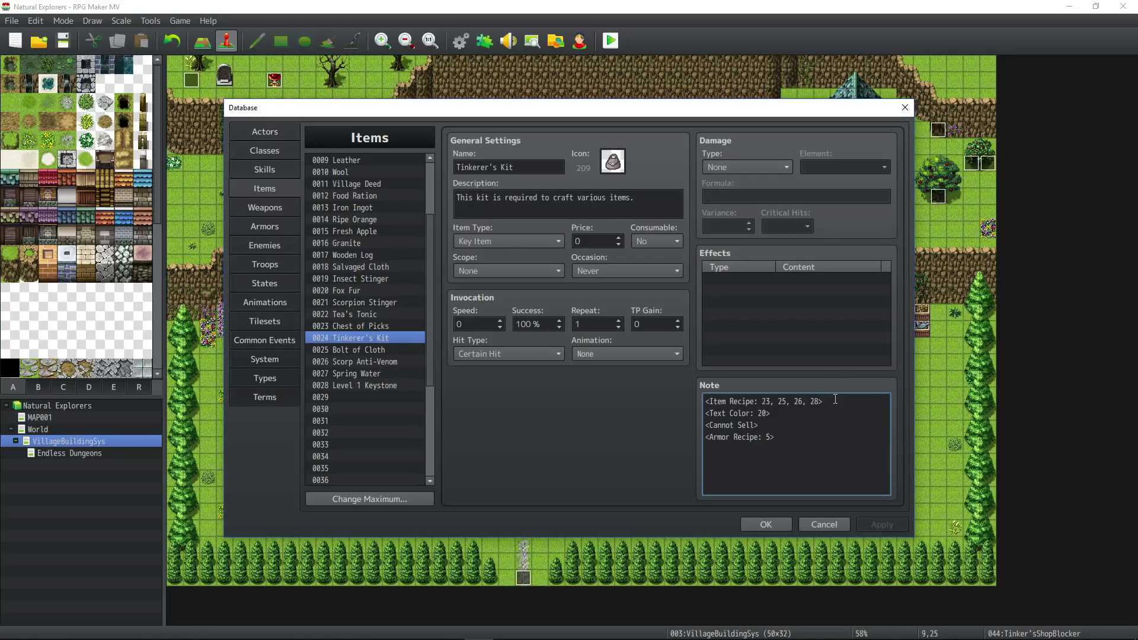
triple_click(835, 399)
left_click_drag(759, 425, 700, 428)
left_click_drag(825, 401, 697, 403)
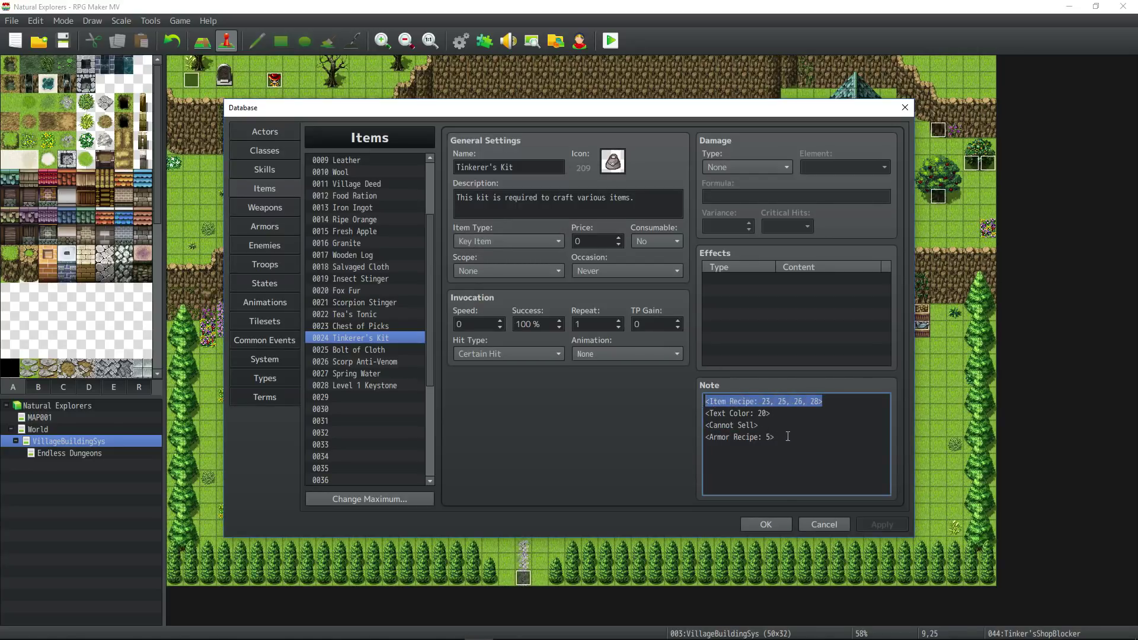
left_click_drag(776, 437, 695, 437)
left_click_drag(828, 402, 709, 403)
left_click(765, 403)
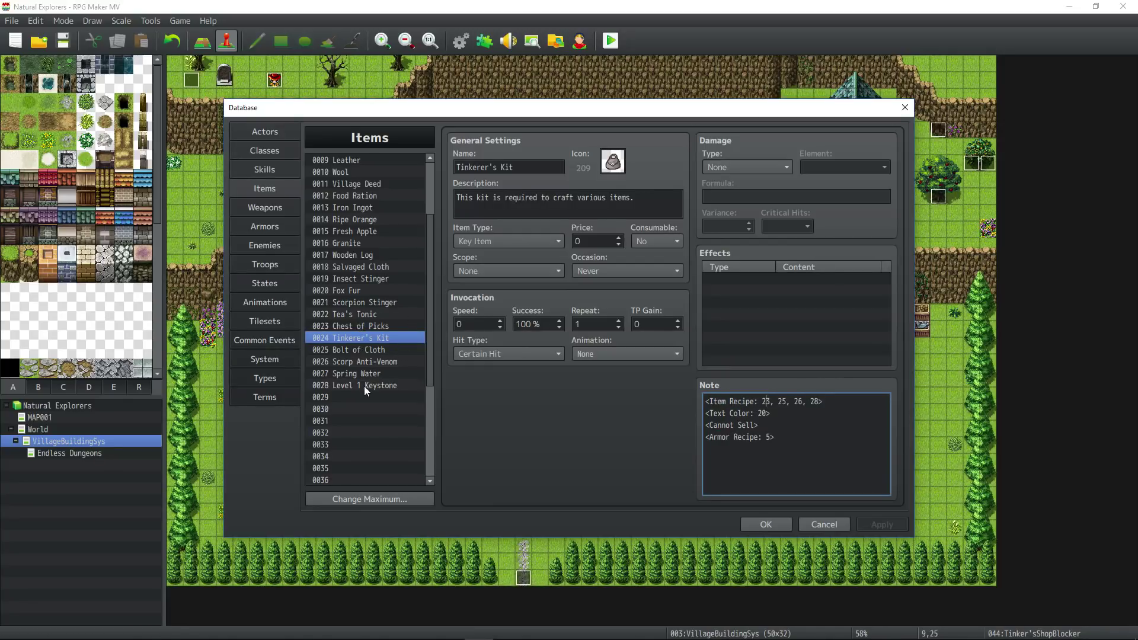
- Examine the Armor Recipe, Text Color and Item Recipe notetags of Tinker's Kit, and accept the database
left_click_drag(804, 439, 705, 440)
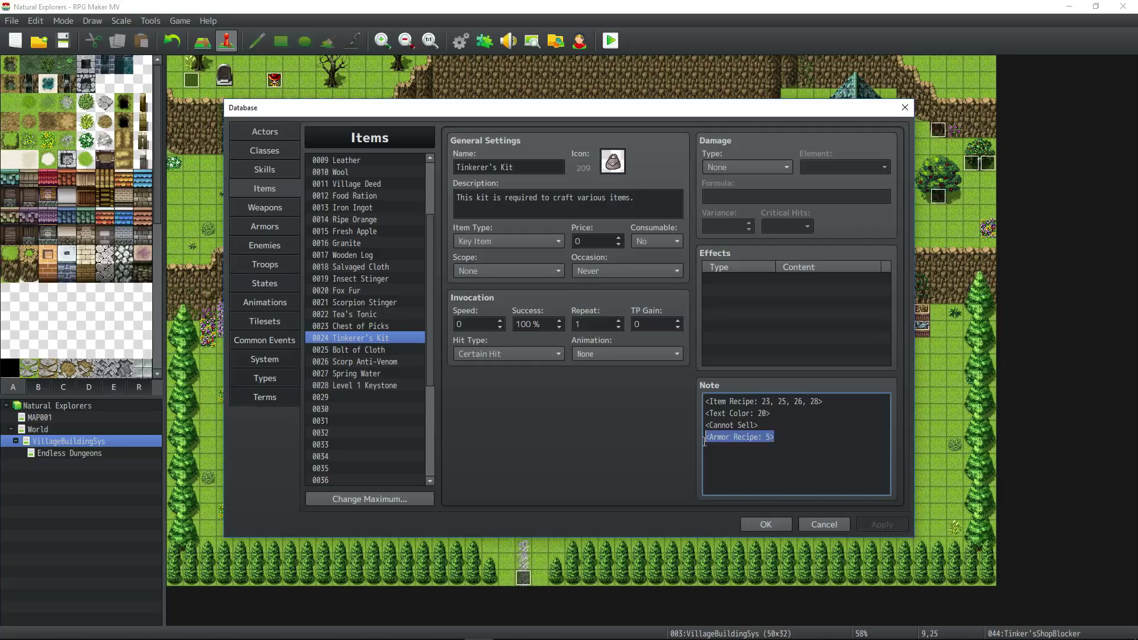
left_click_drag(772, 413, 705, 413)
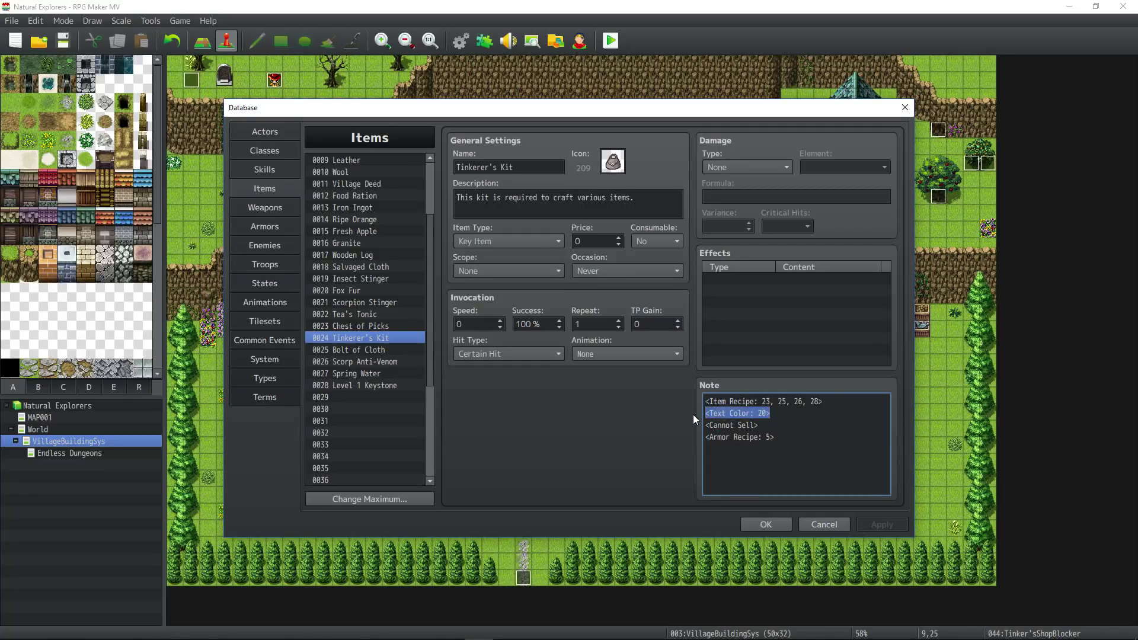
left_click(777, 413)
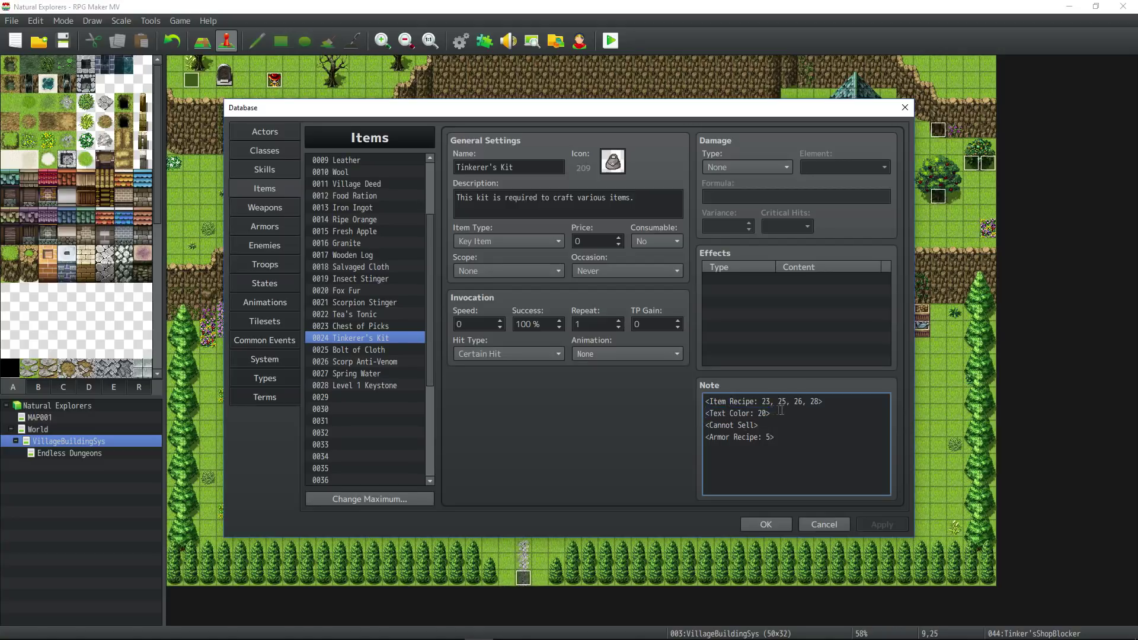
left_click_drag(780, 414, 691, 415)
left_click(788, 415)
left_click_drag(777, 414, 695, 413)
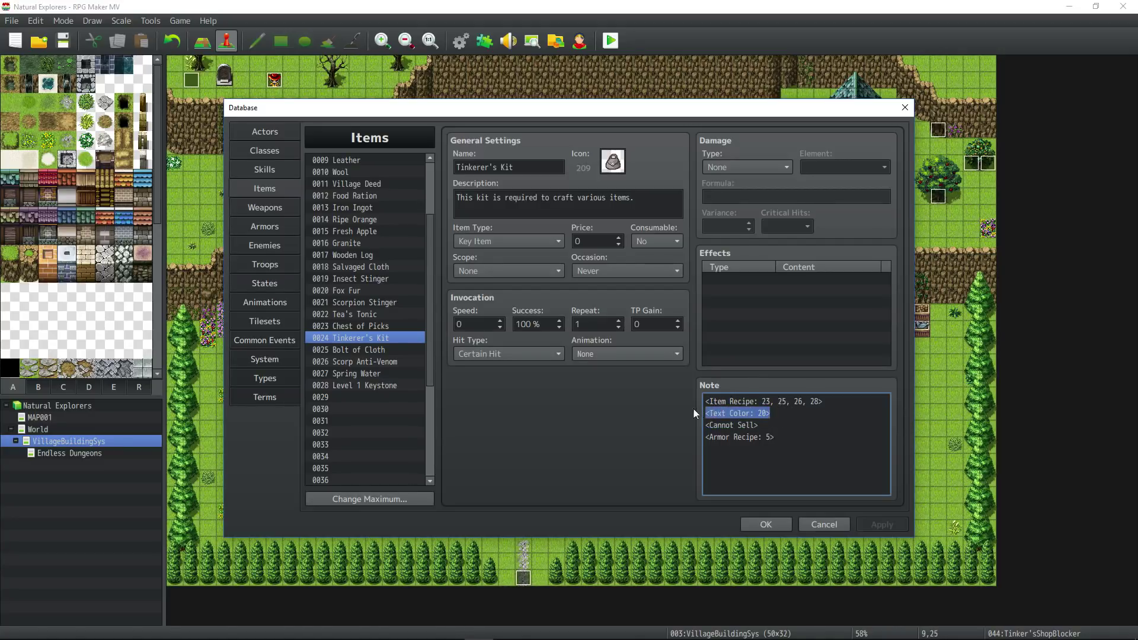
left_click(774, 437)
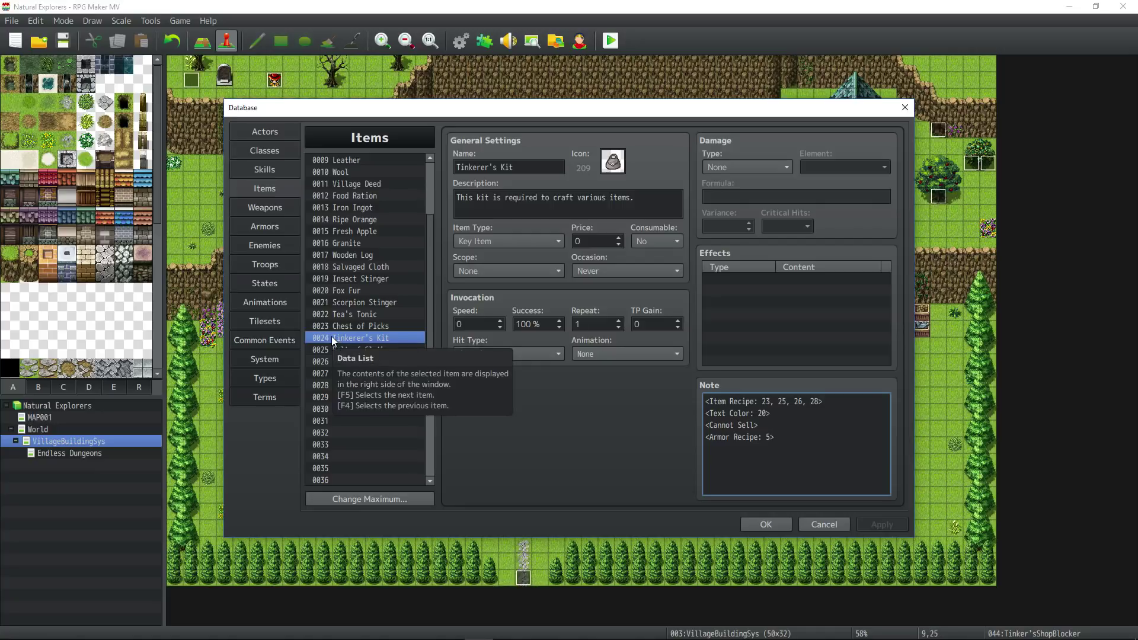
left_click_drag(823, 401, 690, 397)
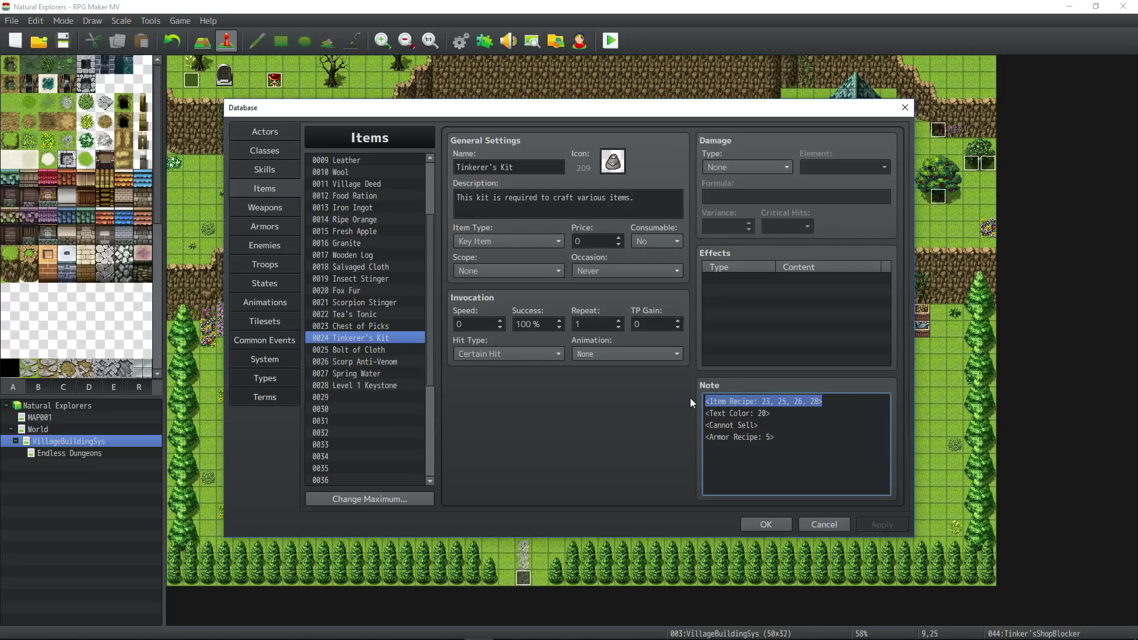
left_click(761, 524)
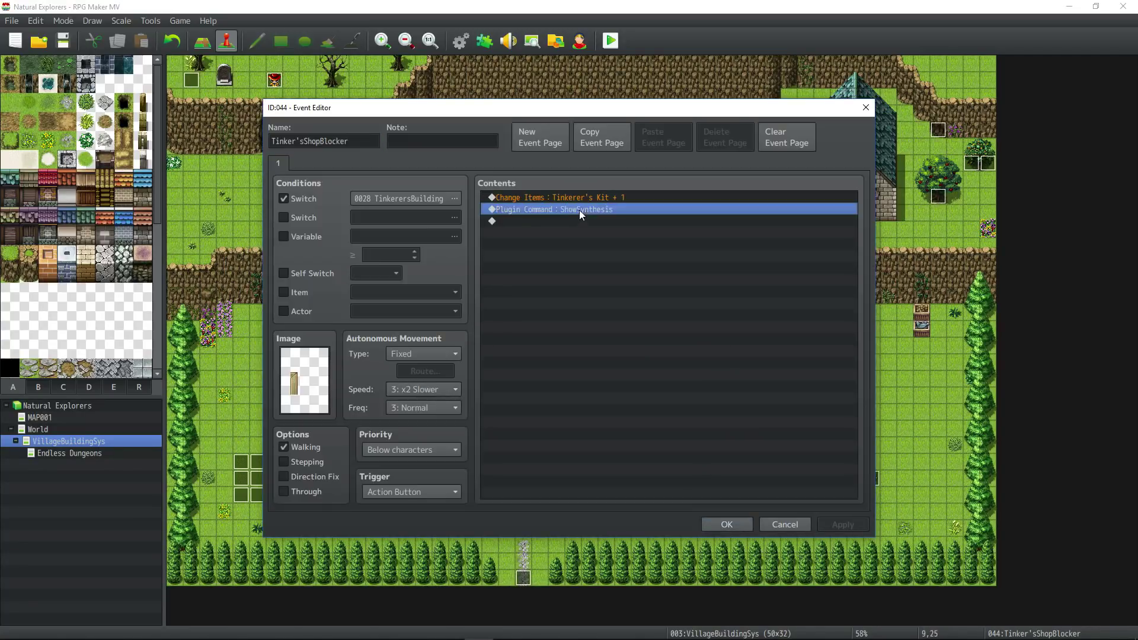
- Recheck the Tinker'sShopBlocker event's ShowSynthesis command and examine the synthesis ingredients notetag of the Level 1 Keystone item
left_click(737, 525)
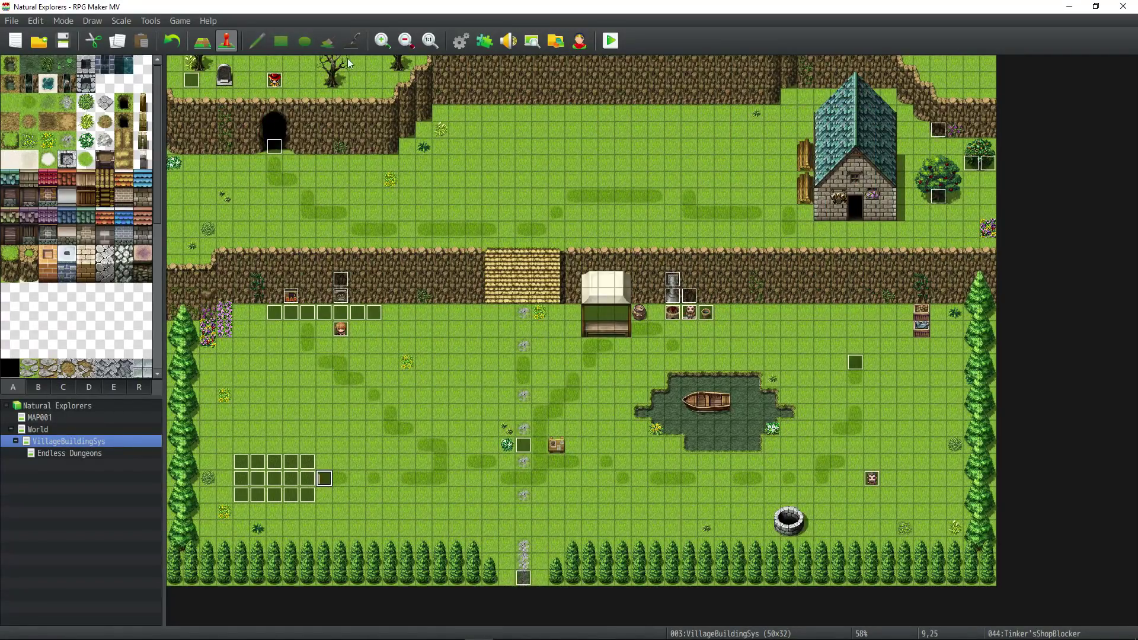
left_click(454, 45)
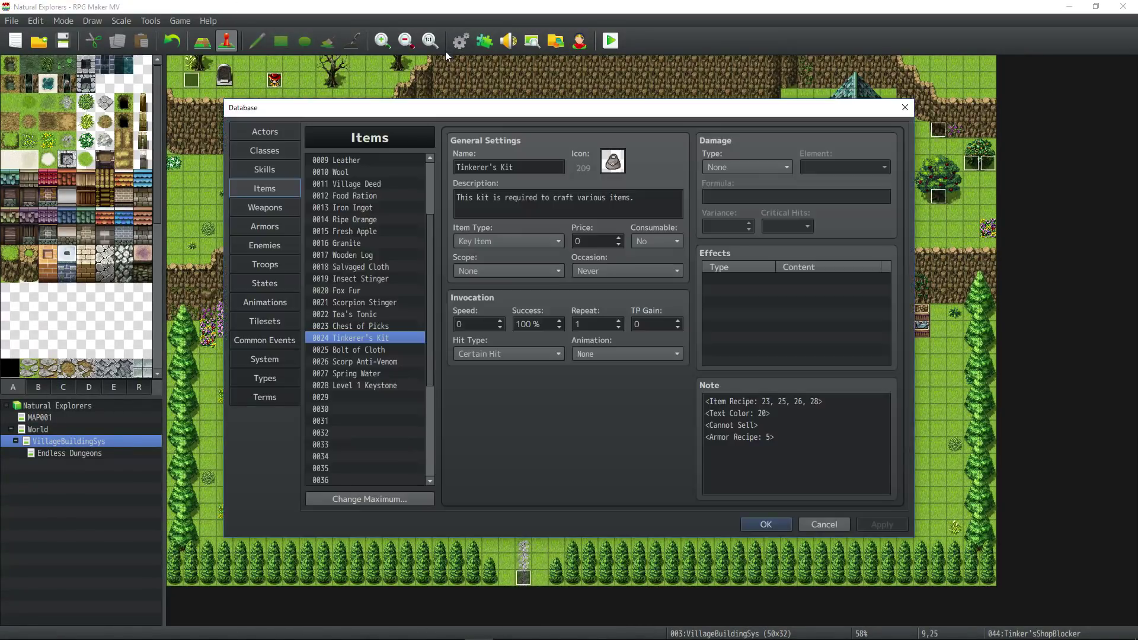
left_click(415, 385)
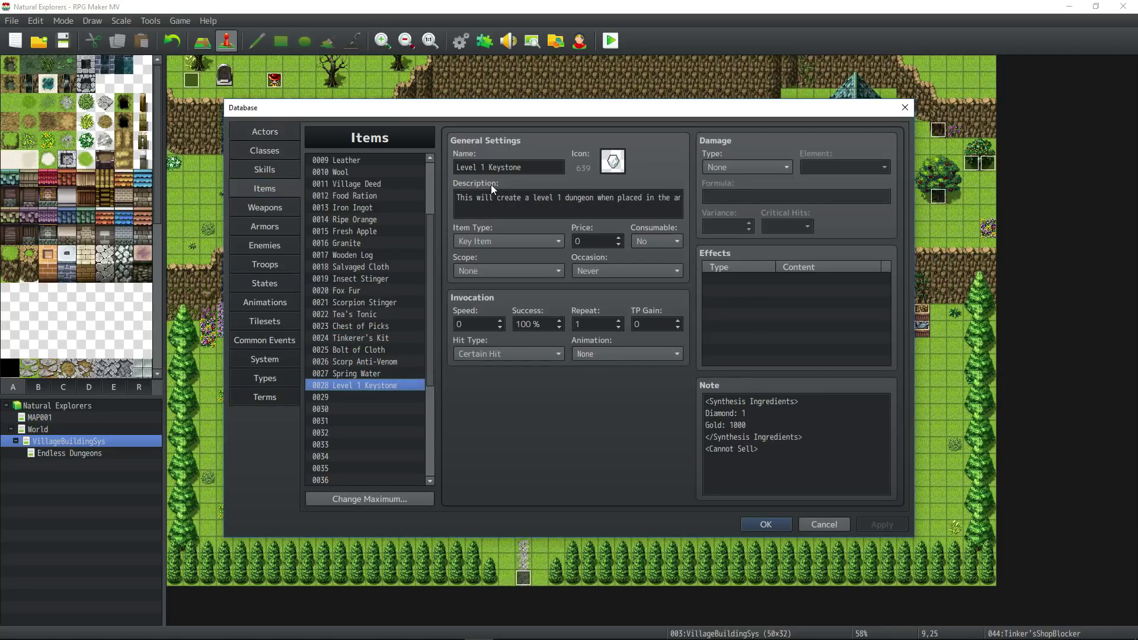
left_click(766, 524)
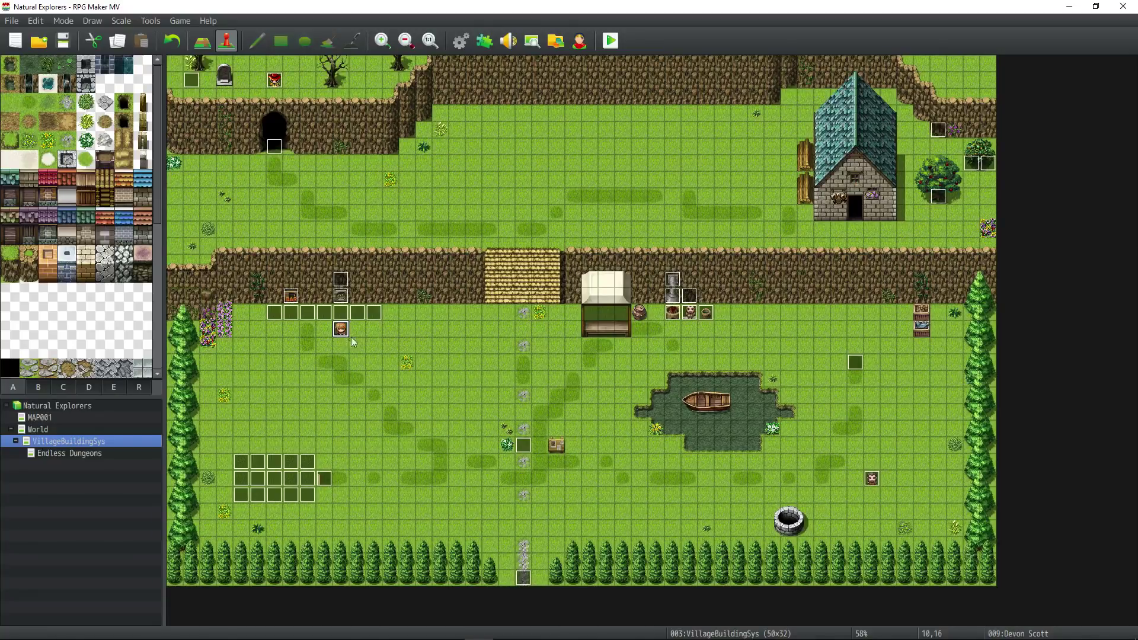
left_click(467, 46)
left_click(763, 429)
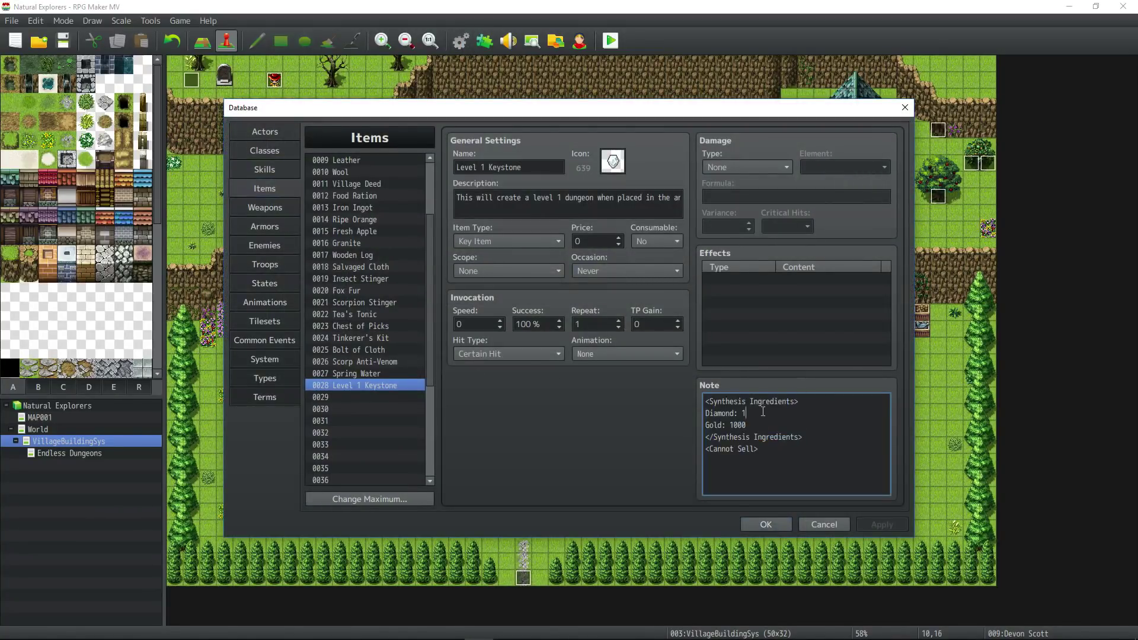
- Examine the Diamond and Gold lines in the Level 1 Keystone item's synthesis ingredients notetag
left_click_drag(764, 412, 701, 415)
left_click(763, 412)
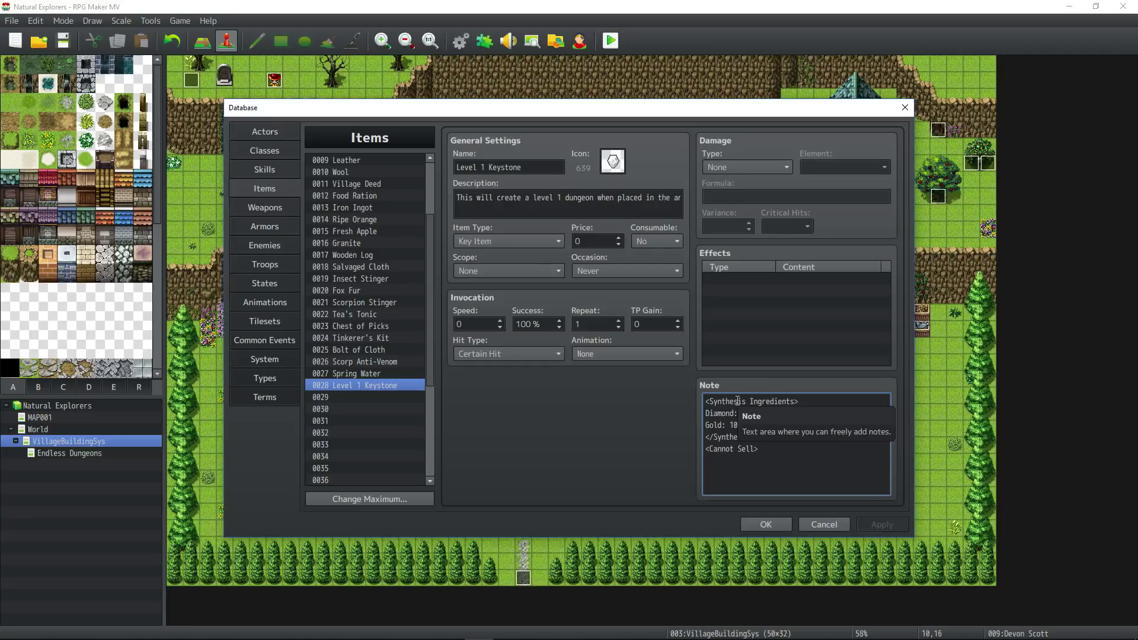
left_click_drag(747, 425, 680, 415)
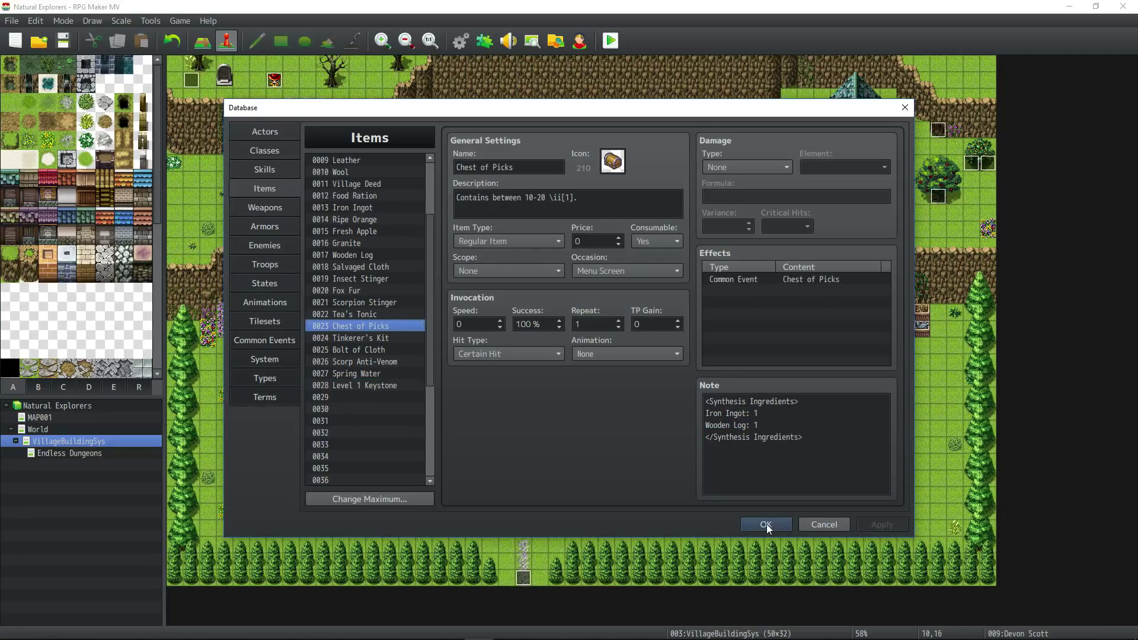
- Examine the Chest of Picks item's common event effect and its description, and accept the database
left_click(787, 279)
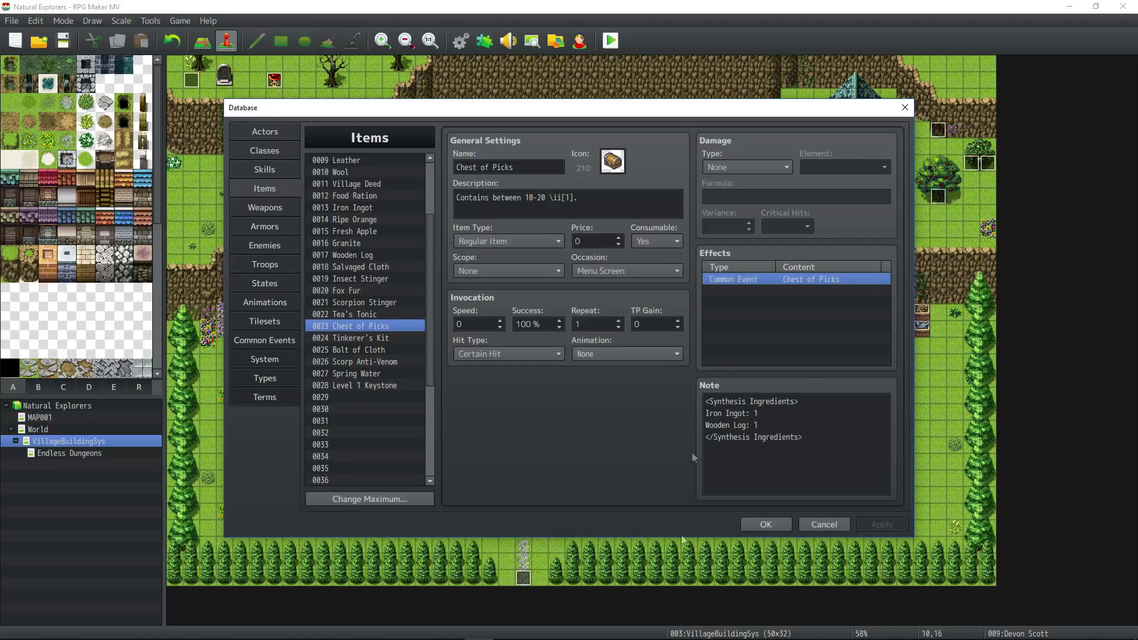
left_click(544, 196)
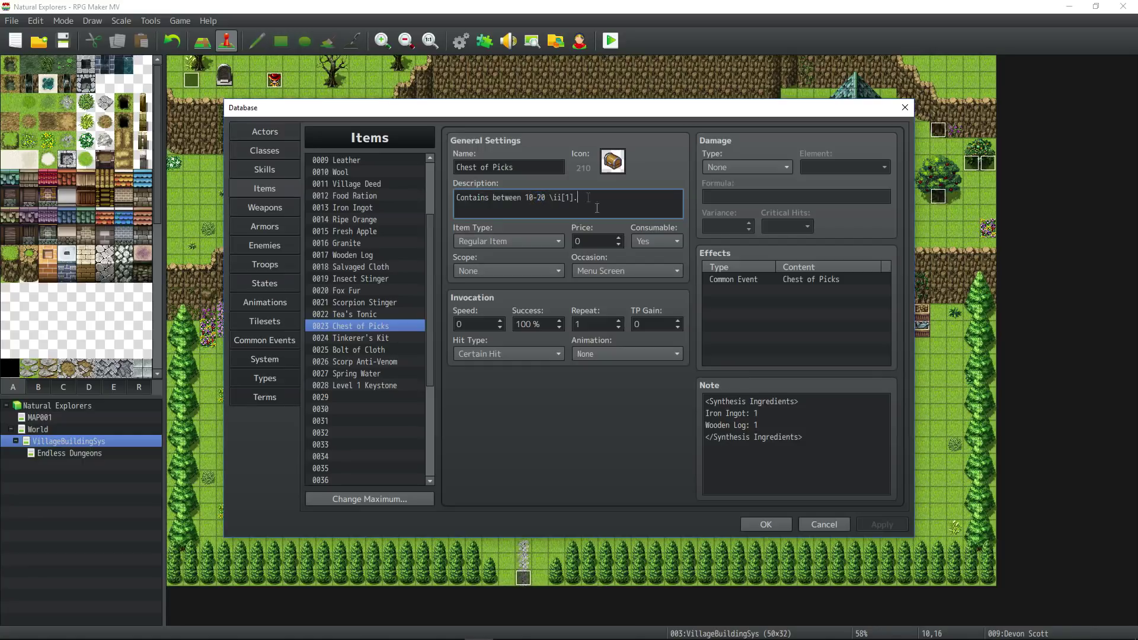
left_click(765, 525)
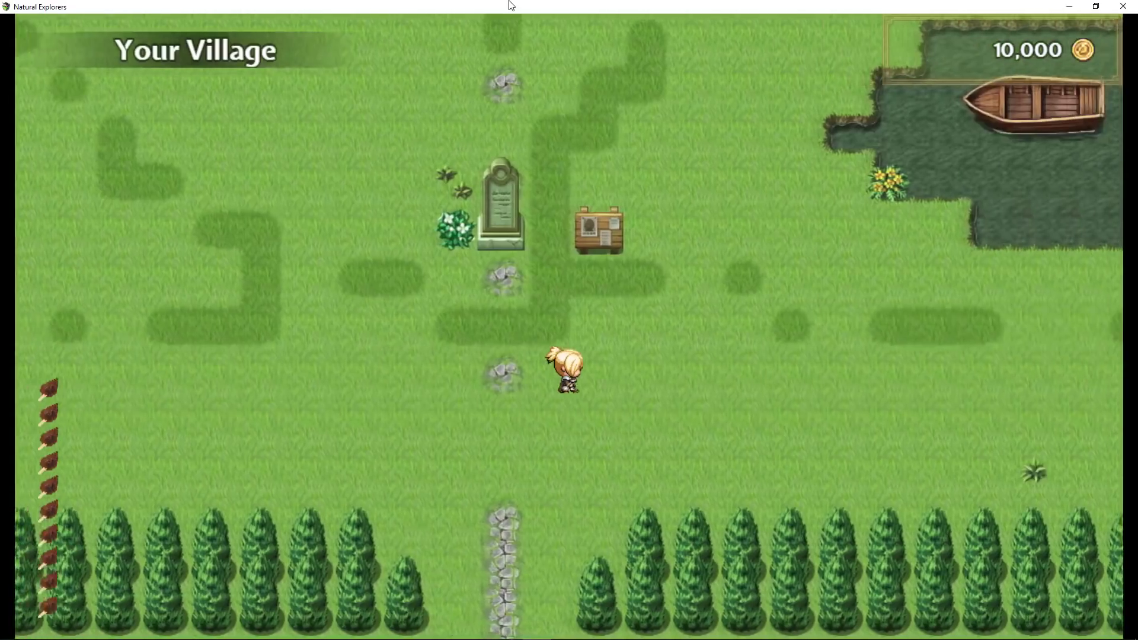
- In the playtest, walk to the Travelling Merchant's tent and open the merchant's list of goods for sale
key("Right")
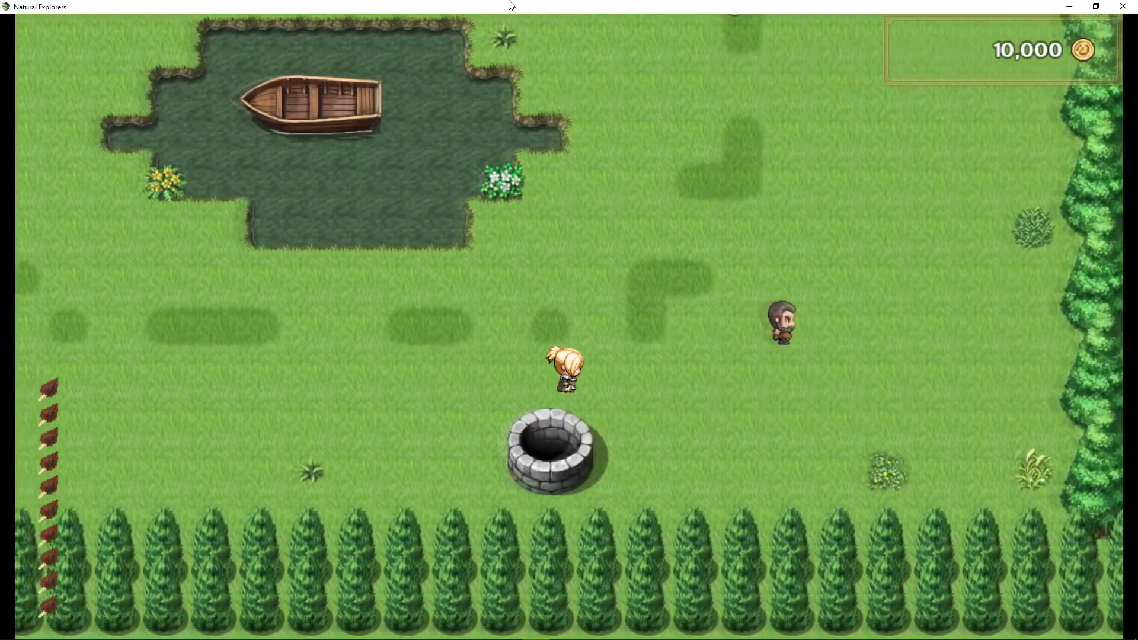
key("Up")
key("Right")
key("Up")
key("Left")
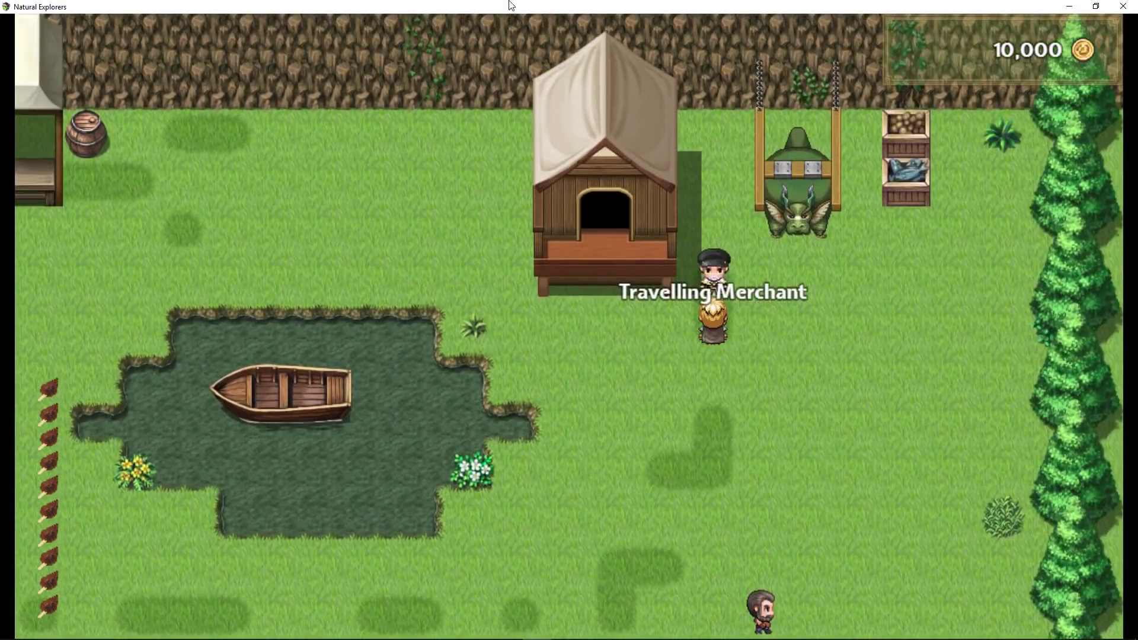
key("Up")
key("Return")
key("Return")
key("Return")
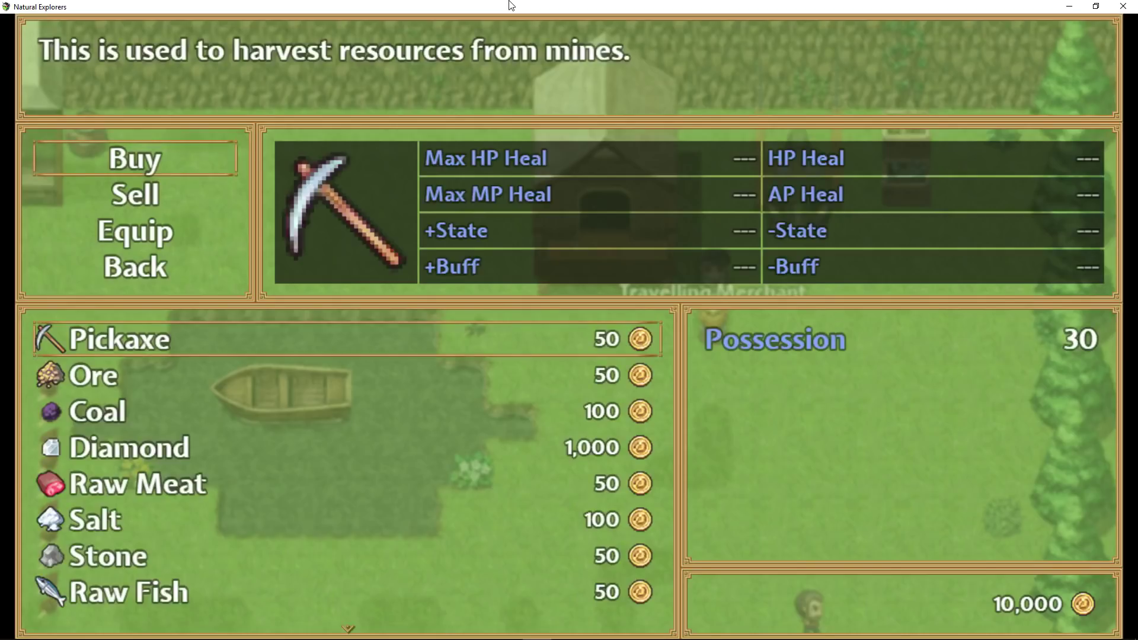
- Buy 3 Diamonds from the Travelling Merchant and leave the shop
key("Down")
key("Down")
key("Down")
key("Return")
key("Right")
key("Right")
key("Return")
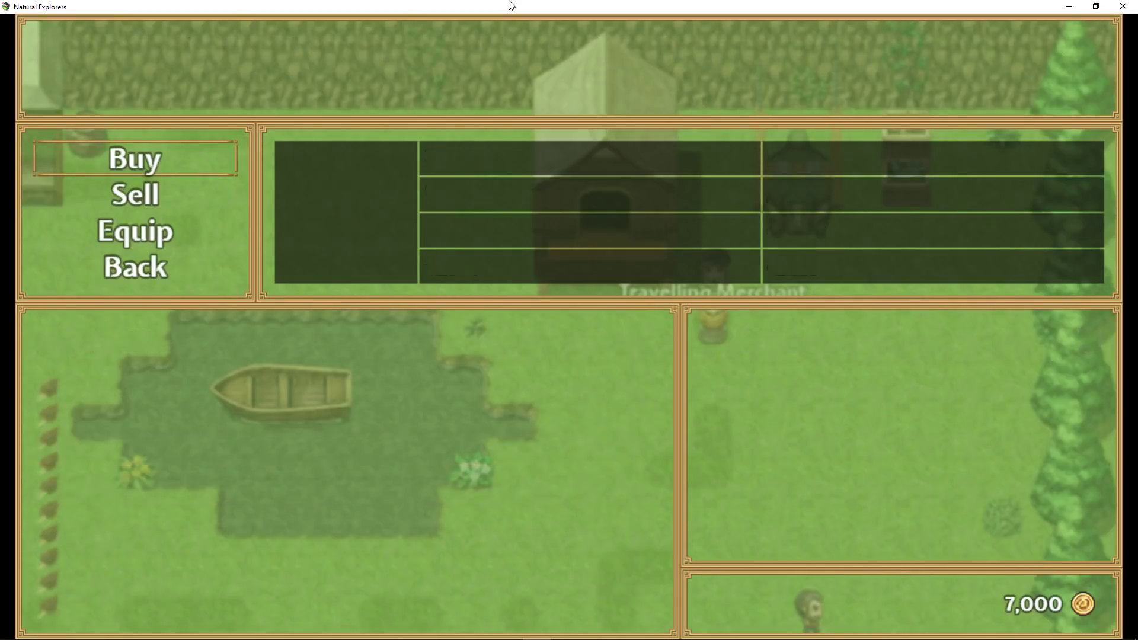
key("Escape")
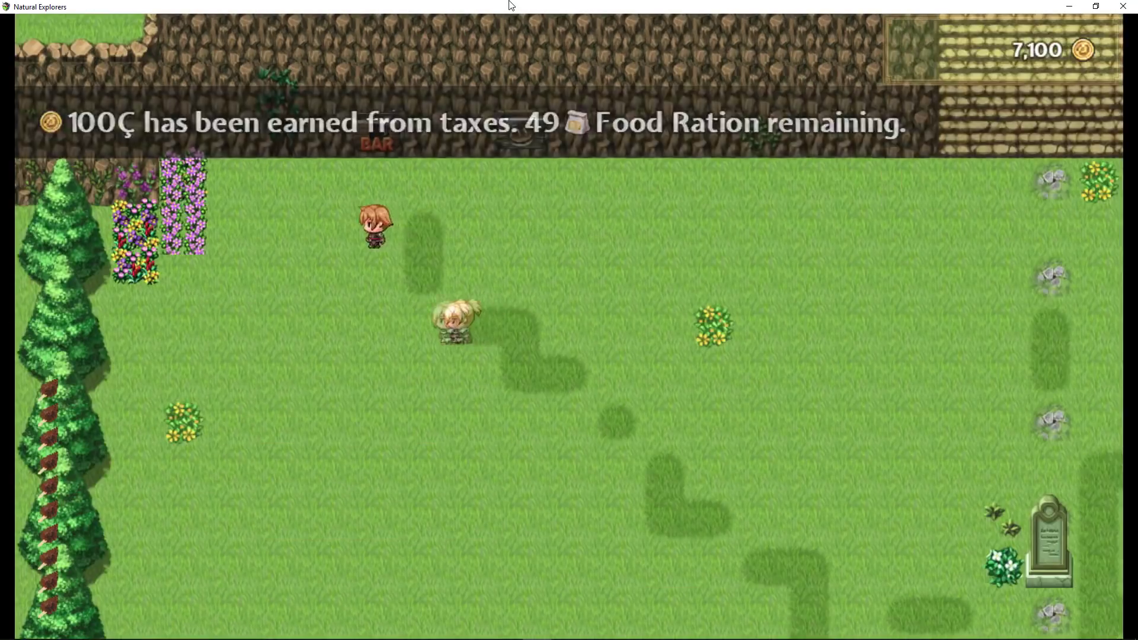
- Talk to the villager near the bar sign and check the party's key items beside the stone building
key("Return")
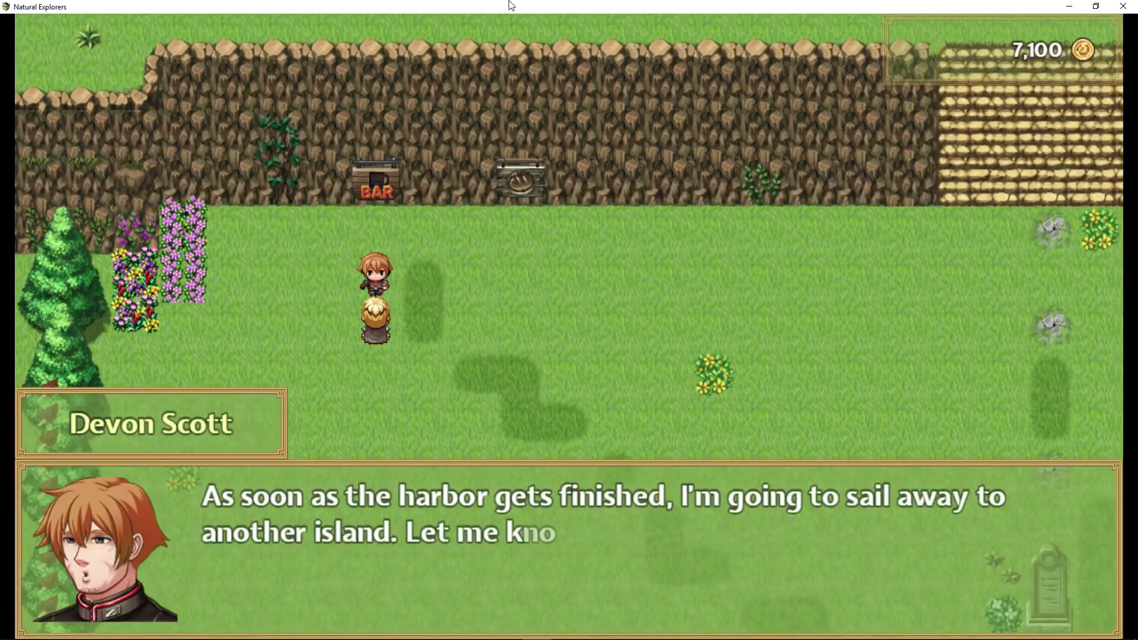
key("Return")
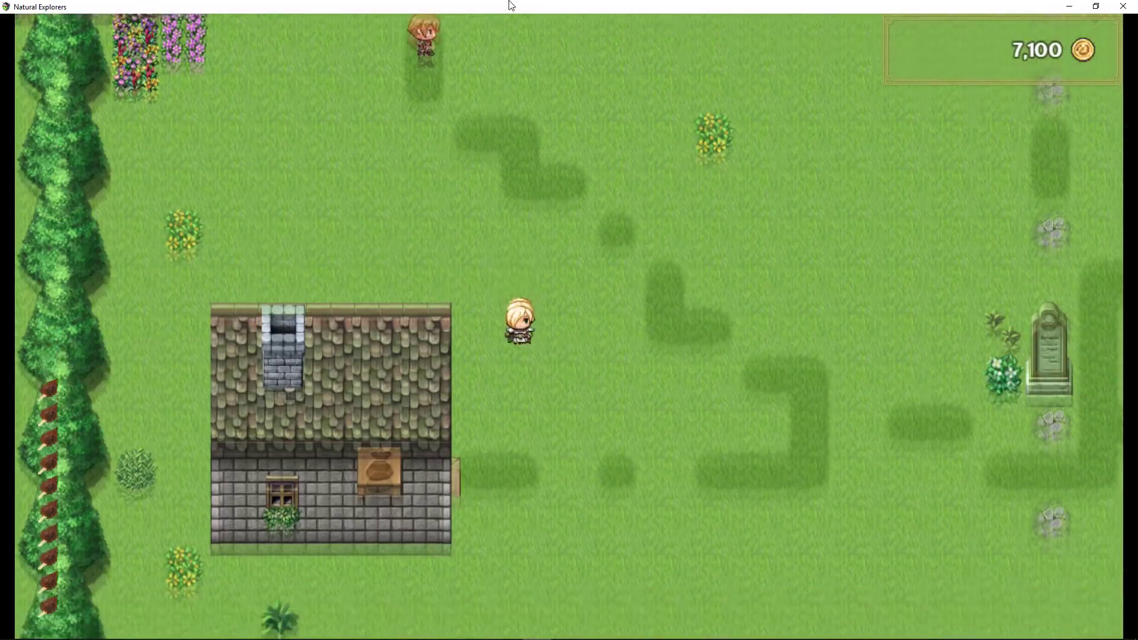
key("Down")
key("Escape")
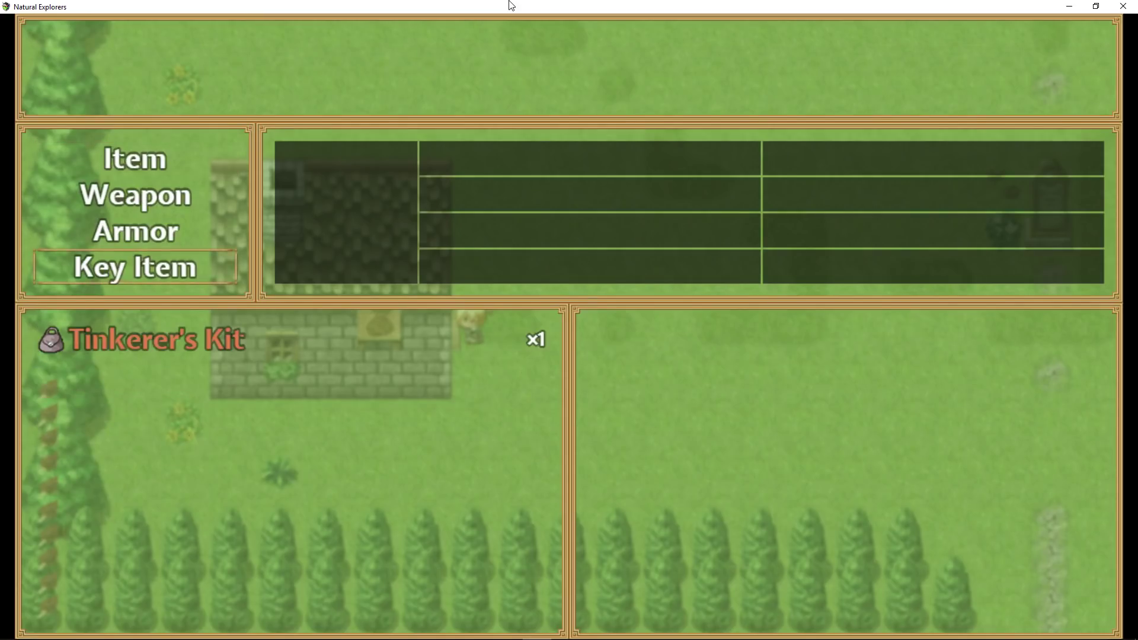
key("Up")
key("Up")
key("Escape")
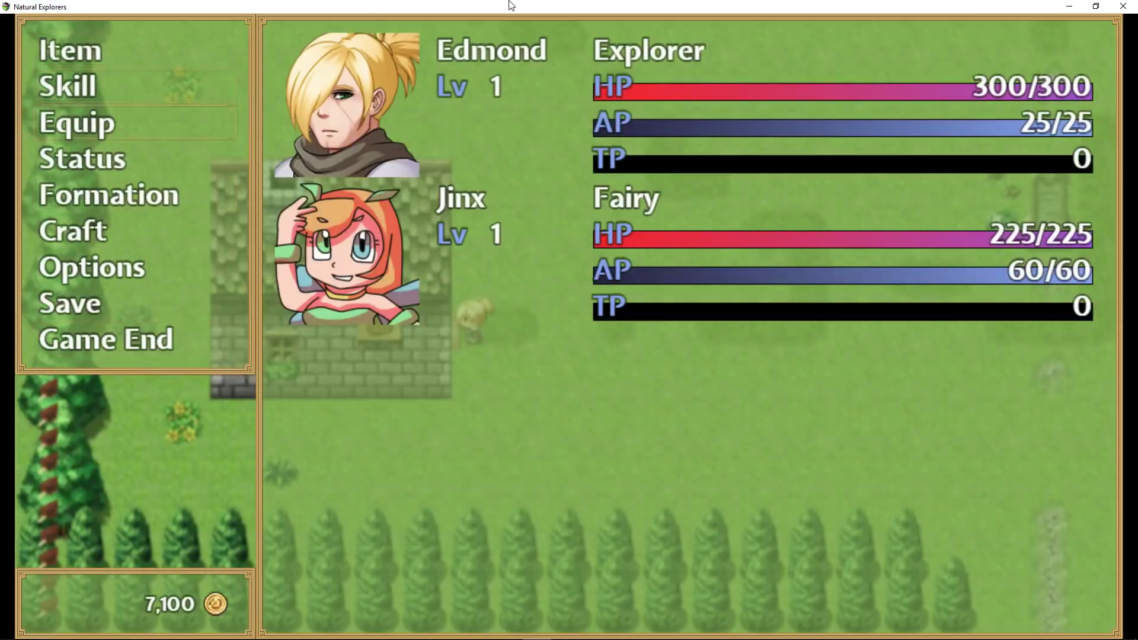
- Look over the Craft screen's collected recipes and item list, and return to the main menu
key("Down")
key("Down")
key("Down")
key("Down")
key("Down")
key("Up")
key("Down")
key("Down")
key("Up")
key("Return")
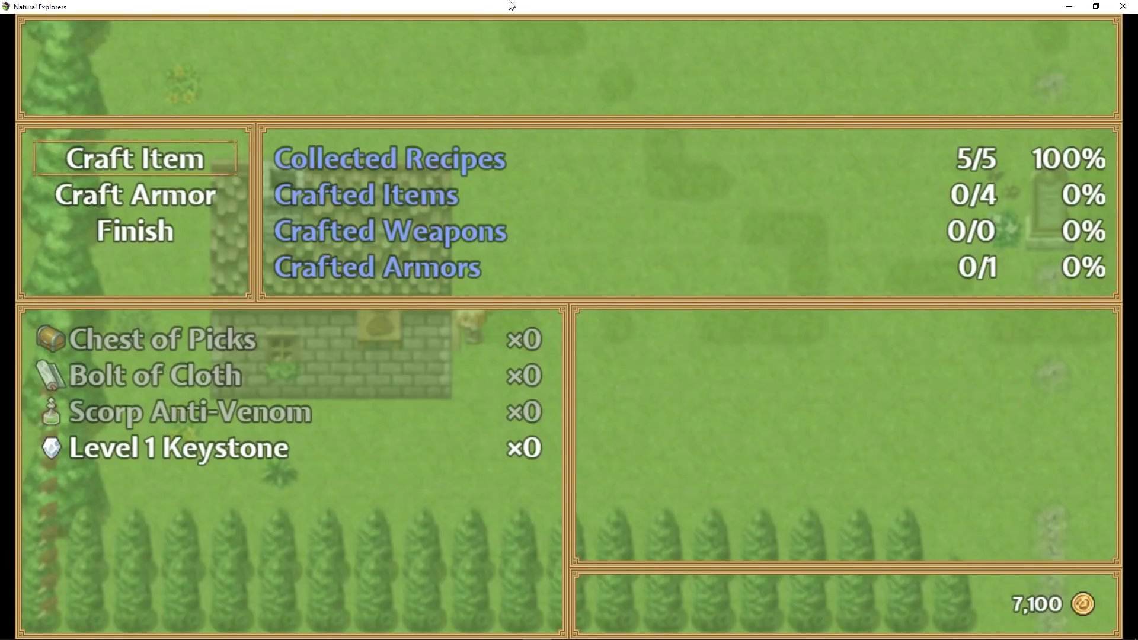
key("Escape")
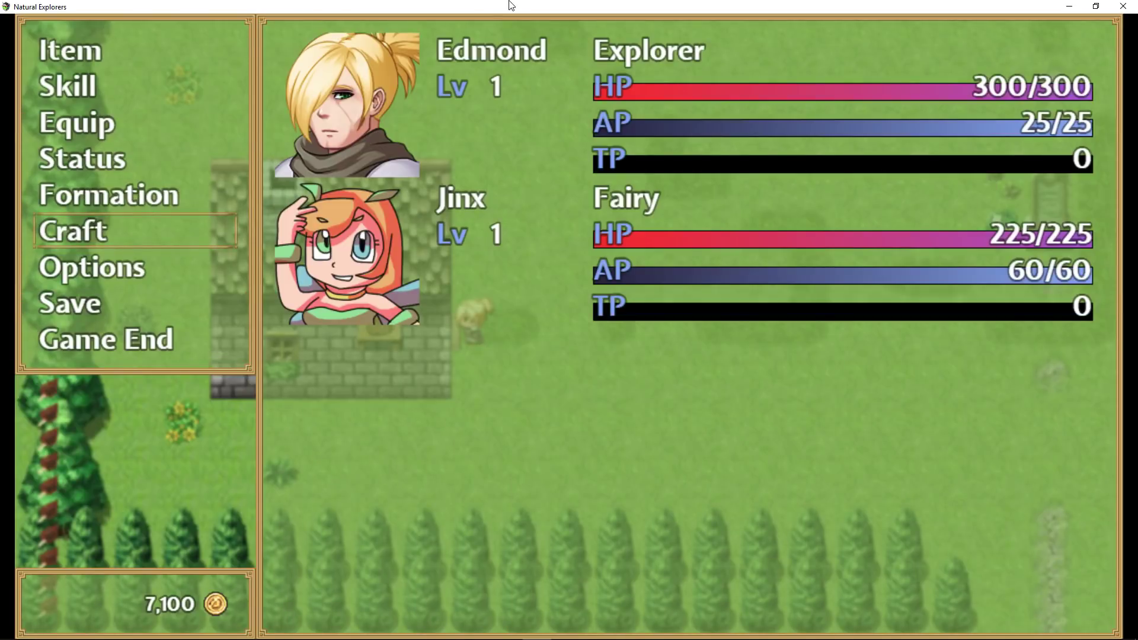
- Inspect the Tinkerer's Kit's description and use option in the key items, and return to the main menu
key("Up")
key("Up")
key("Up")
key("Up")
key("Up")
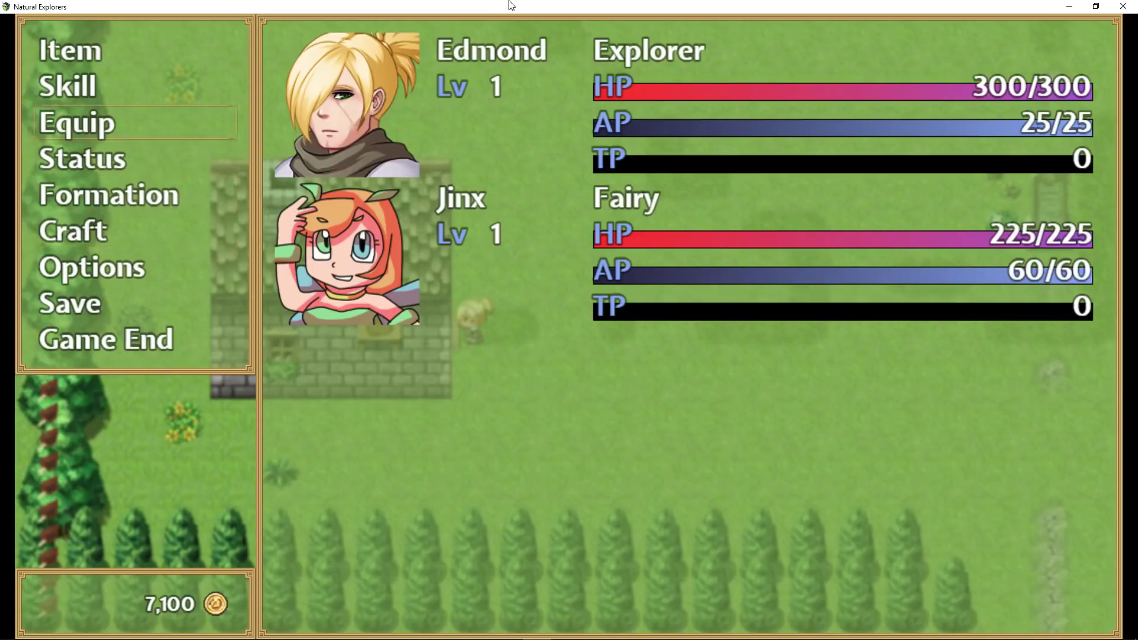
key("Return")
key("Up")
key("Return")
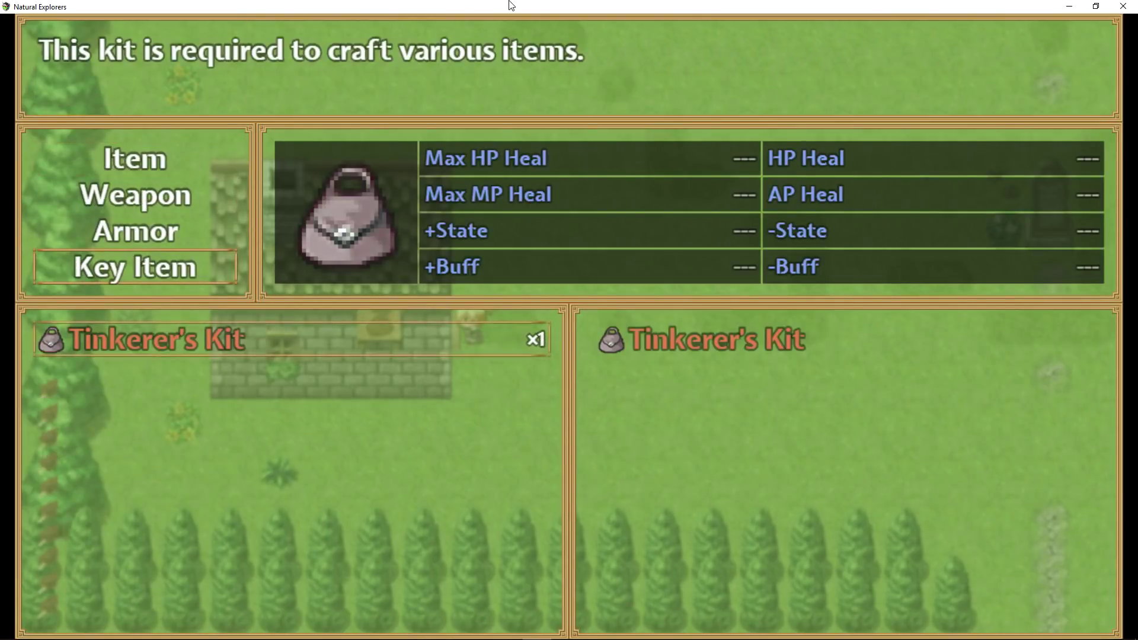
key("Return")
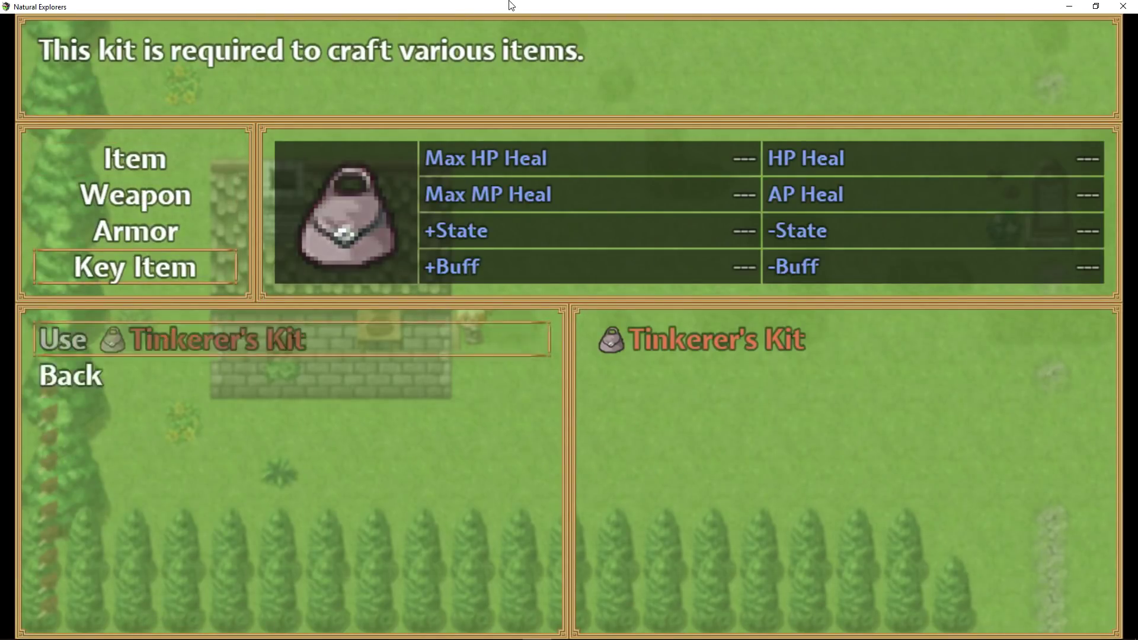
key("Escape")
key("Escape")
key("Escape")
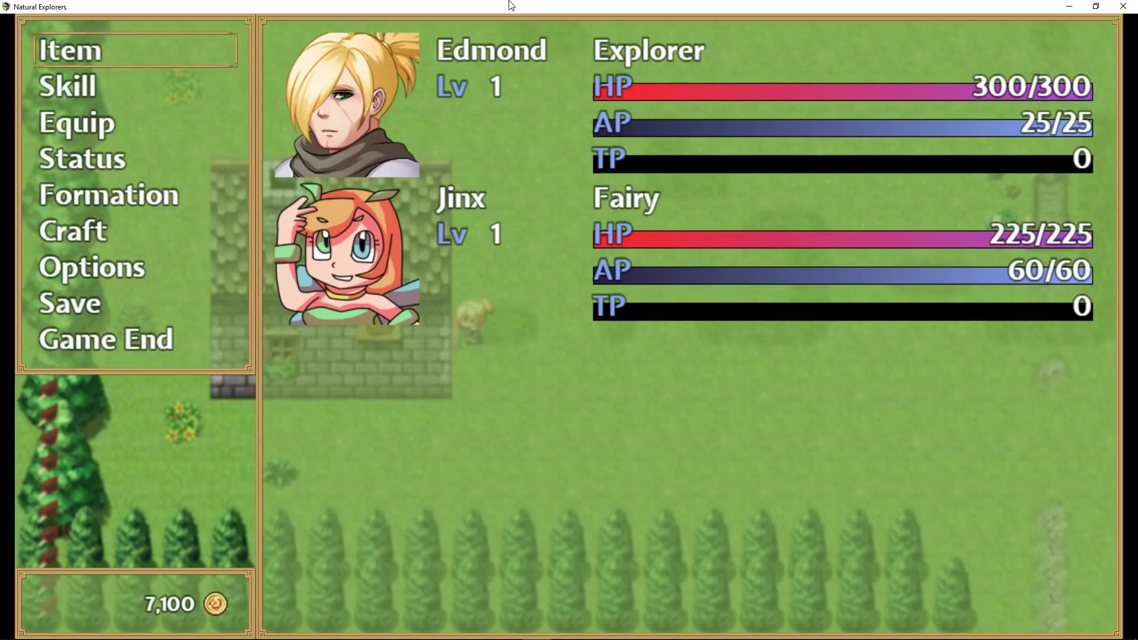
- Review the required ingredients of the craftable items from Chest of Picks through Level 1 Keystone
key("Down")
key("Down")
key("Down")
key("Down")
key("Down")
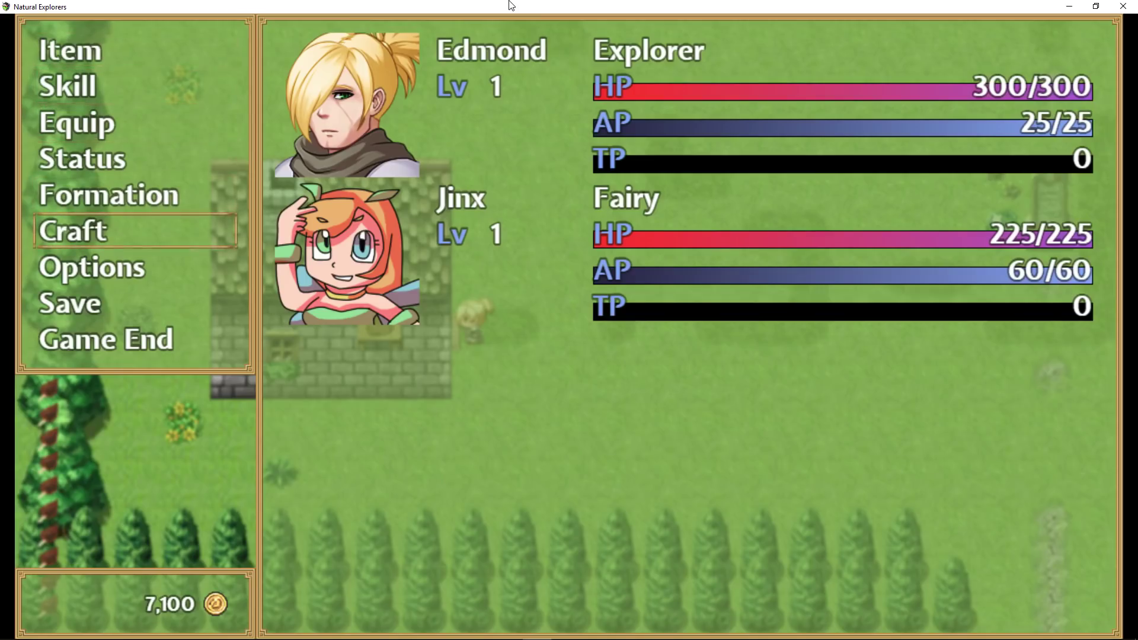
key("Return")
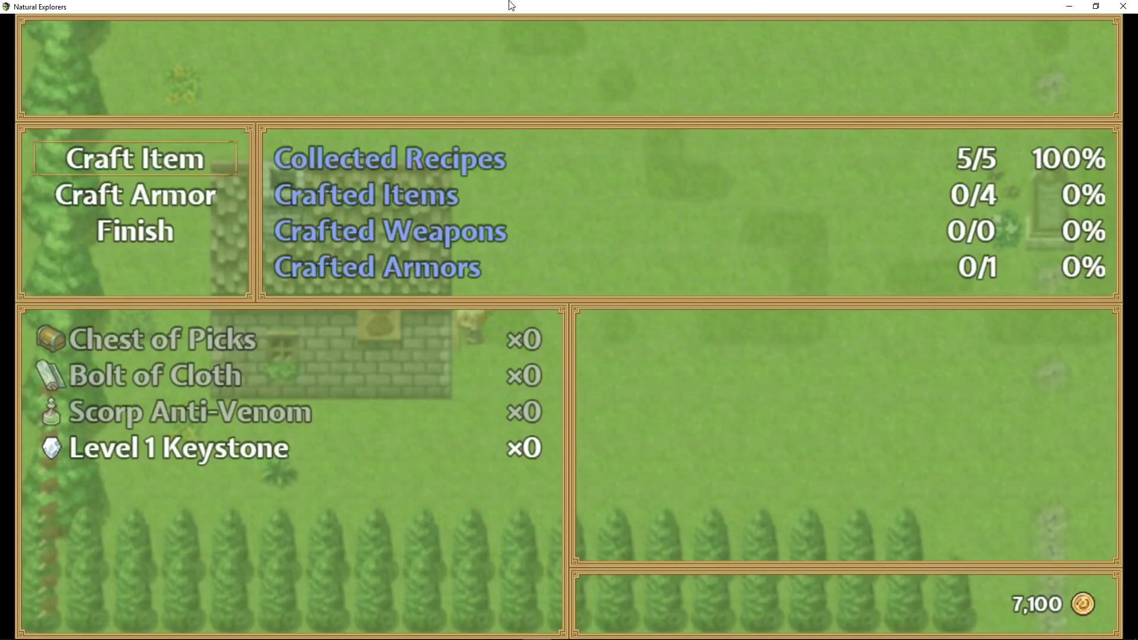
key("Down")
key("Up")
key("Down")
key("Up")
key("Return")
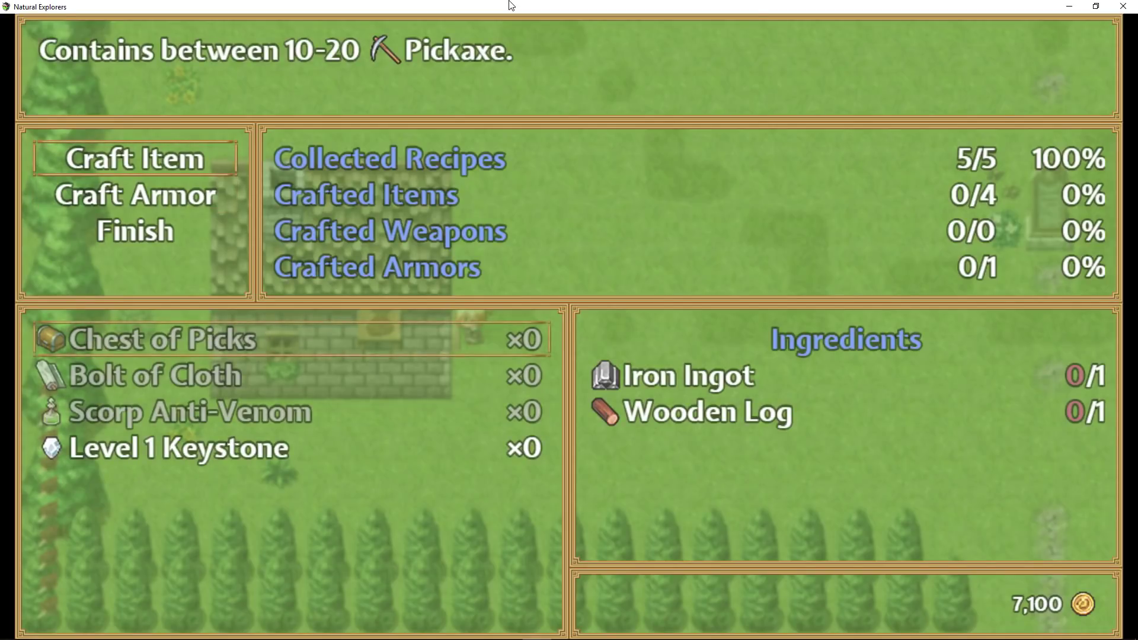
key("Down")
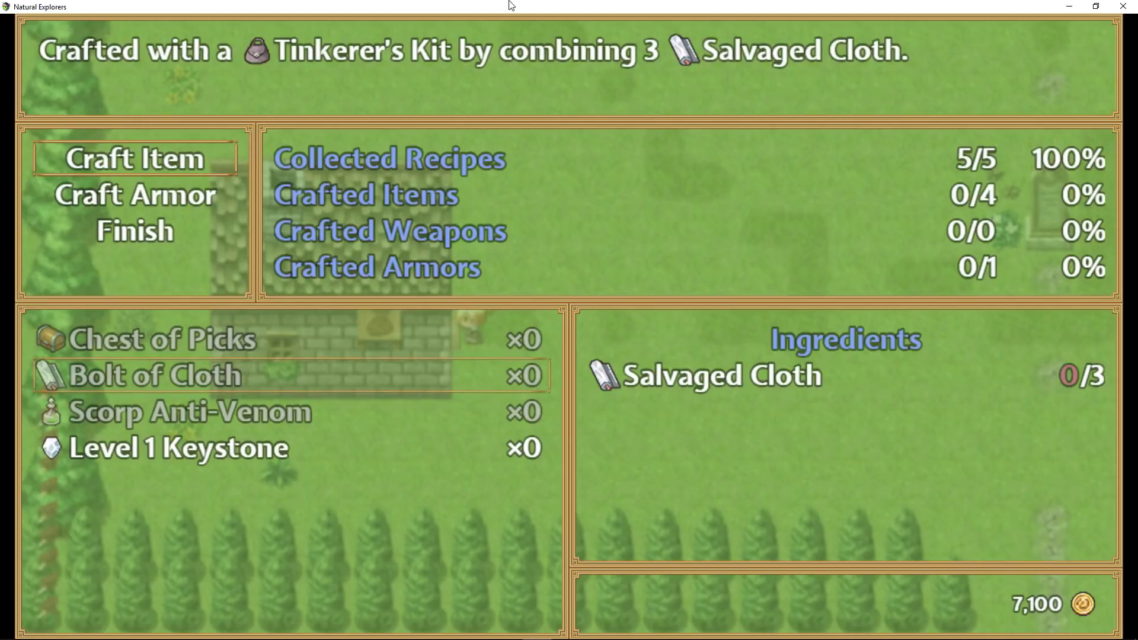
key("Down")
key("Down")
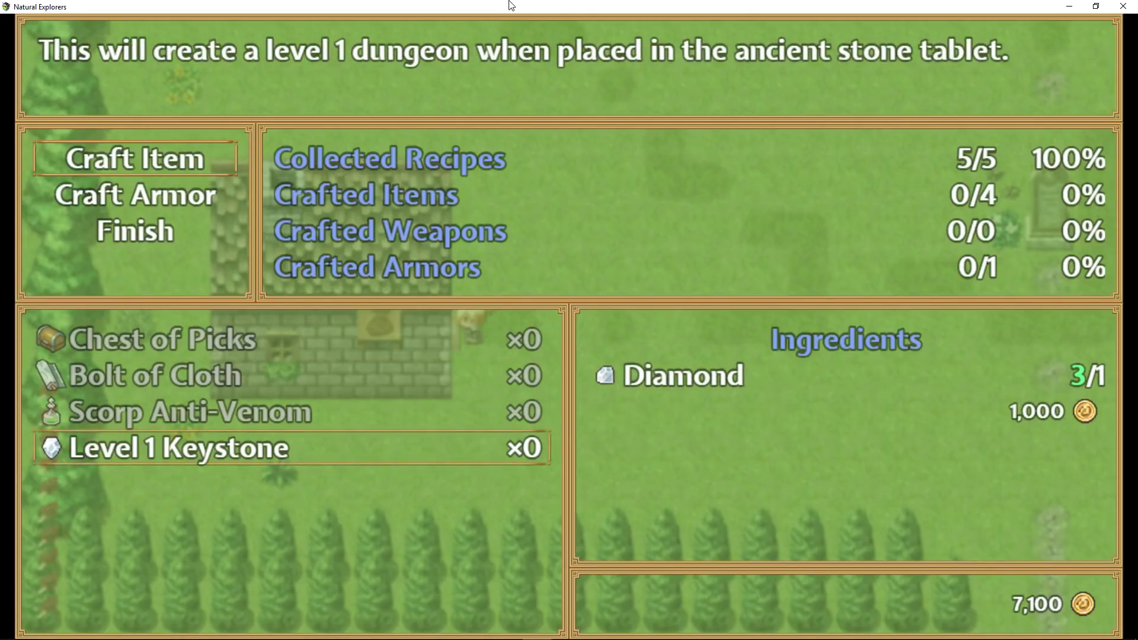
- Craft a Level 1 Keystone and return to the village map
key("Return")
key("Escape")
key("Escape")
key("Escape")
- Walk up past the village cliff into the cave and go to the ancient stone tablet
key("Up")
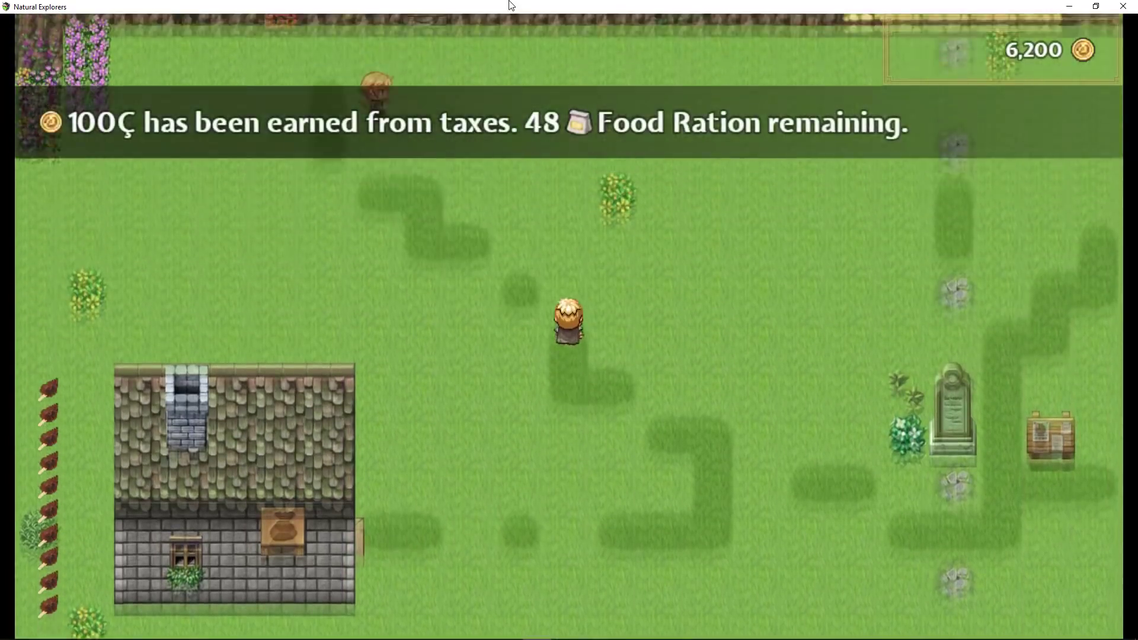
key("Left")
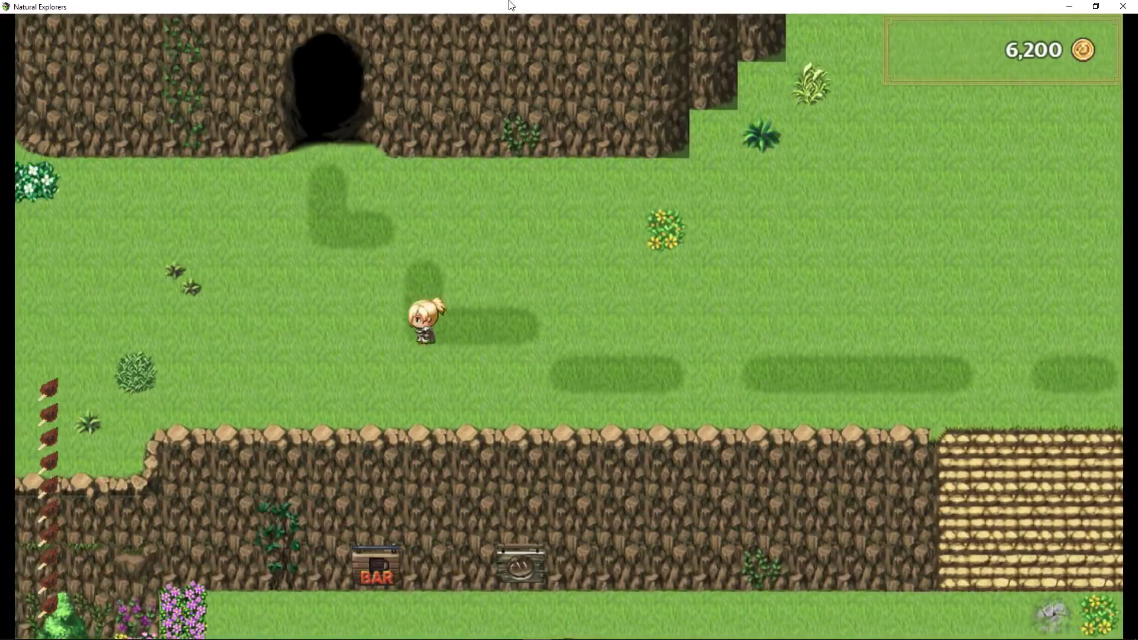
key("Up")
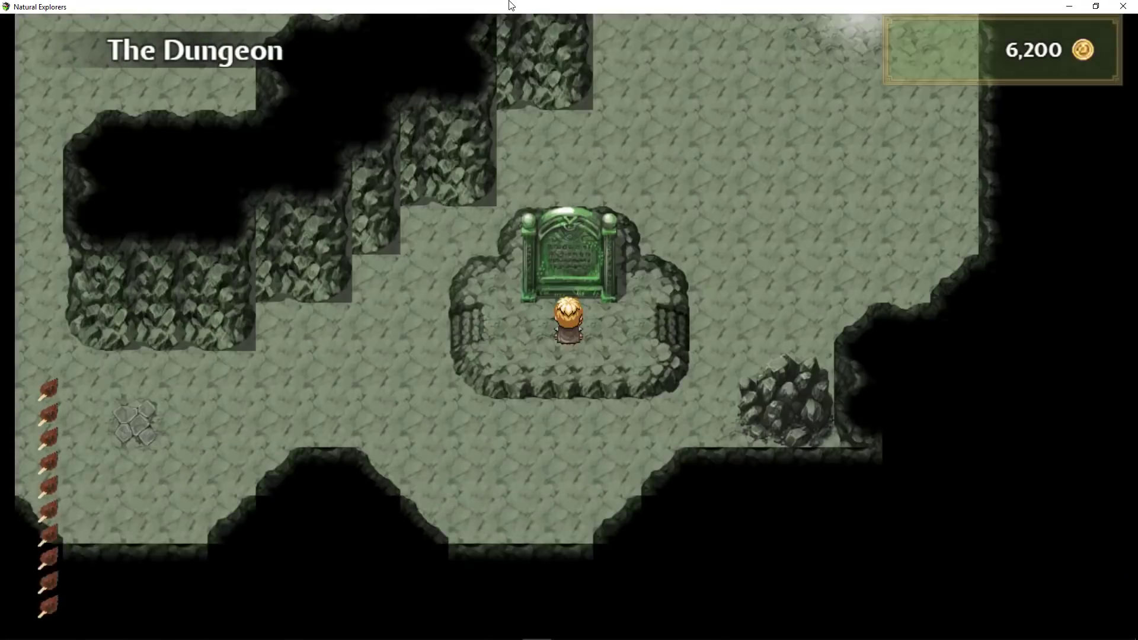
- Read the ancient stone tablet and try placing the Level 1 Keystone in it
key("Return")
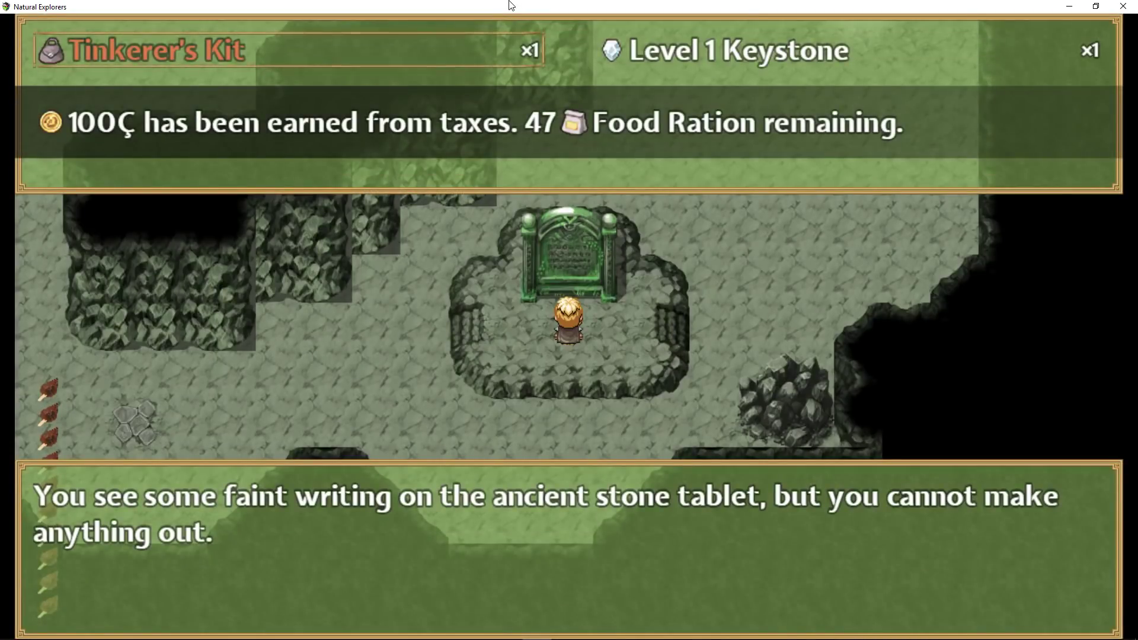
key("Right")
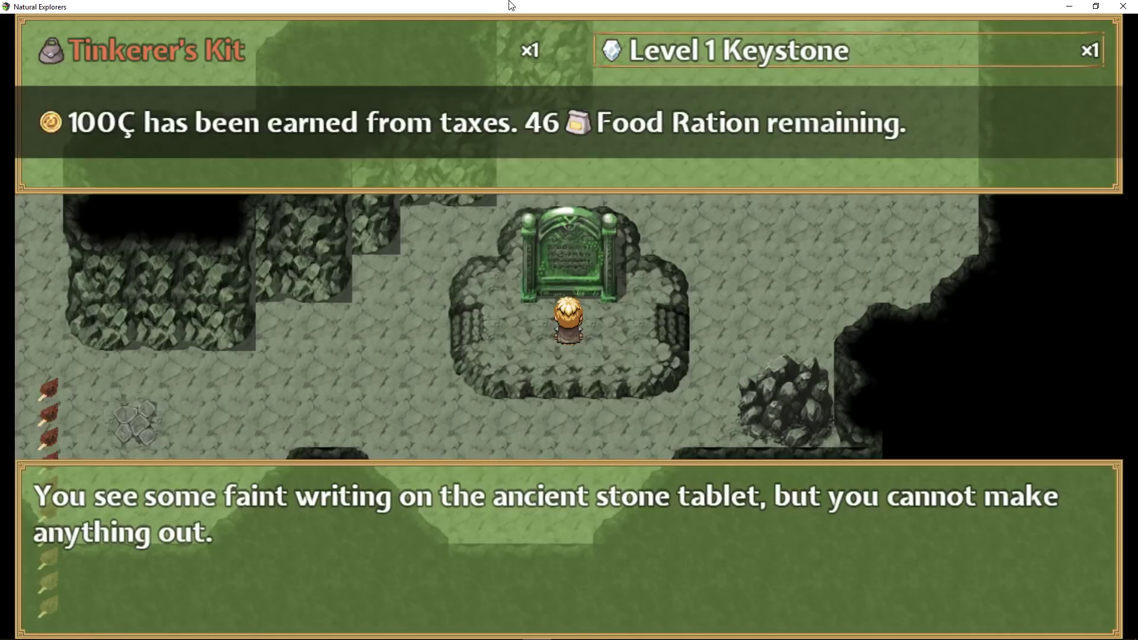
key("Return")
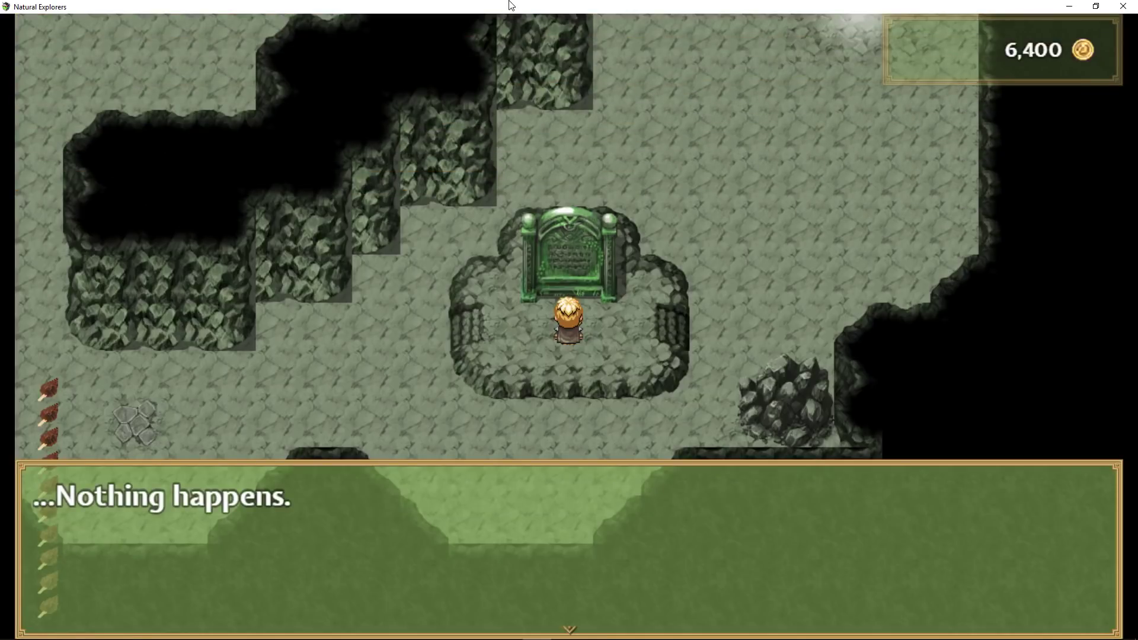
key("Return")
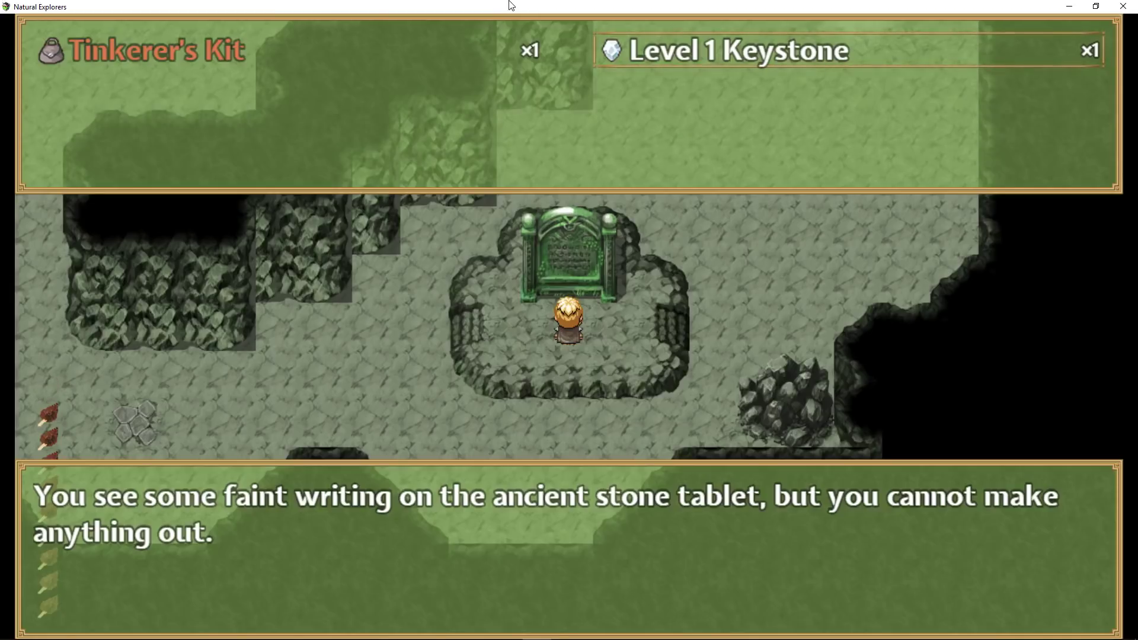
key("Return")
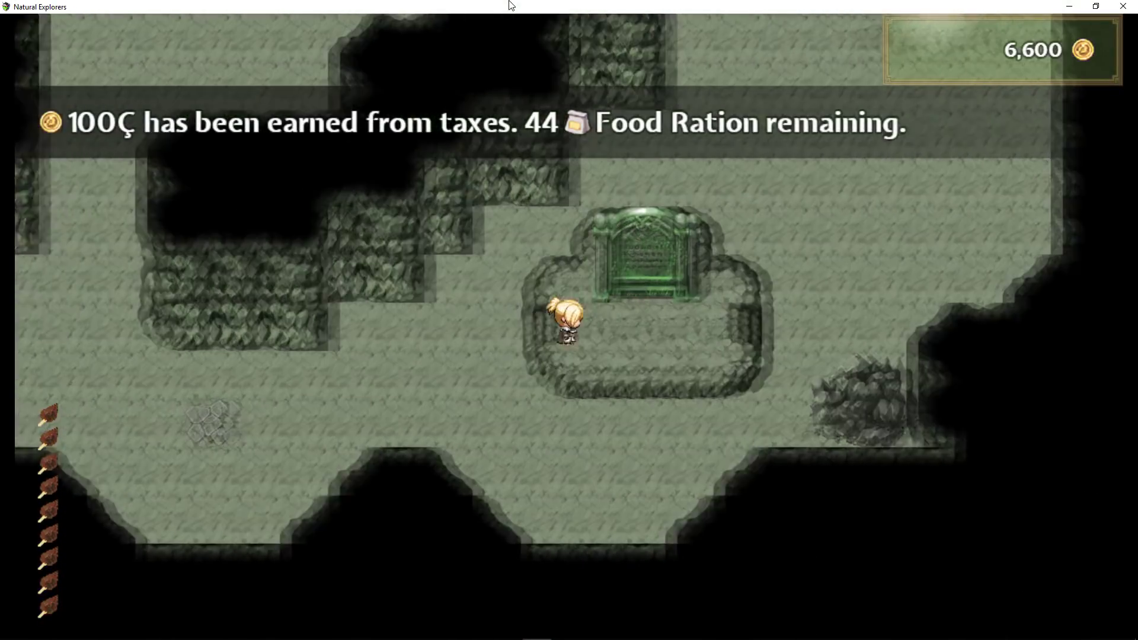
- Walk away from the ancient stone tablet through the cave to the foot of the stone staircase
key("Right")
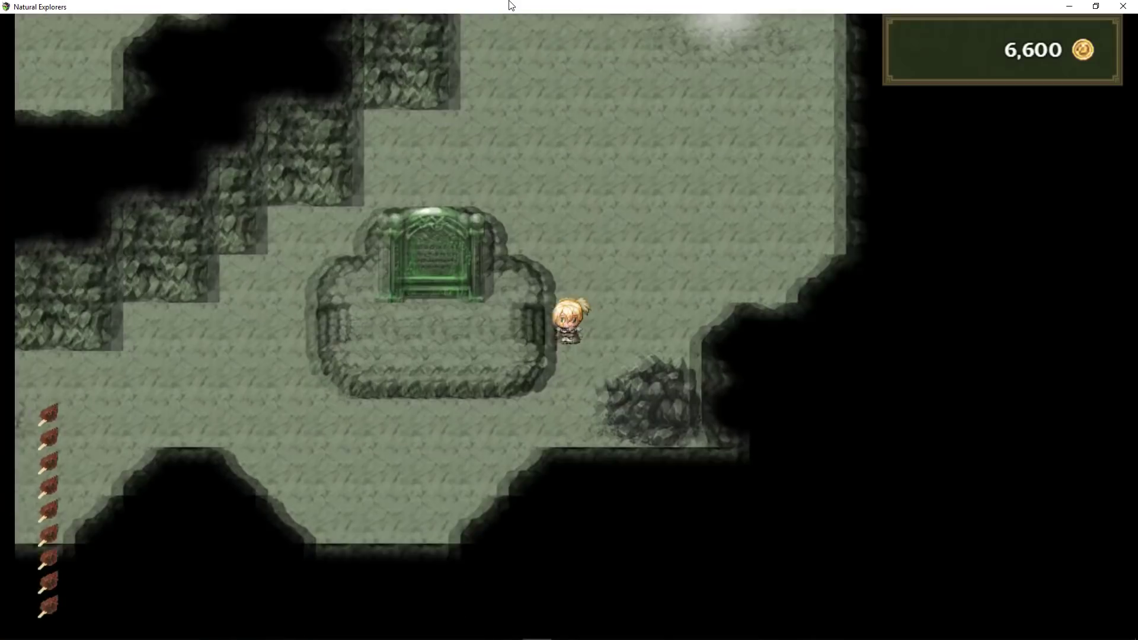
key("Left")
key("Up")
key("Left")
key("Down")
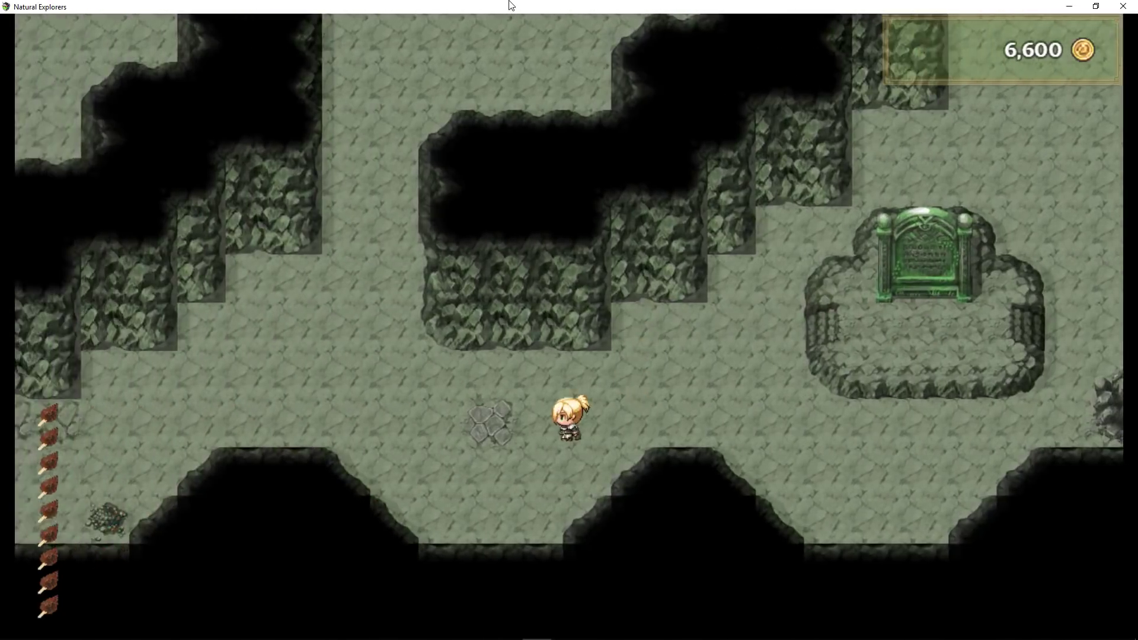
key("Left")
key("Up")
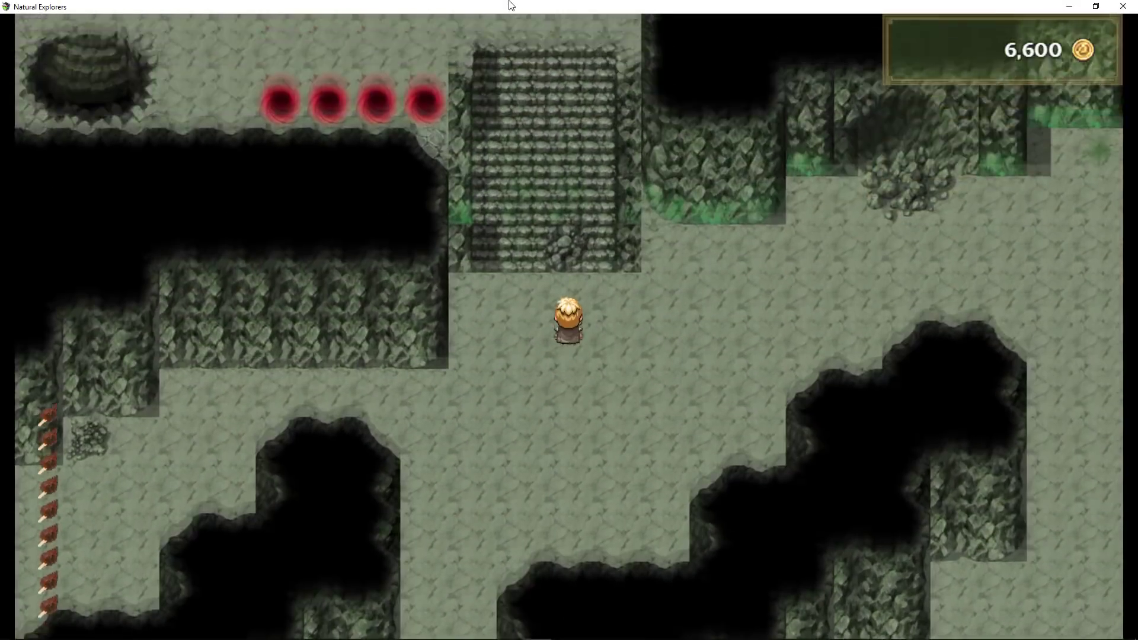
key("Left")
key("Right")
key("Down")
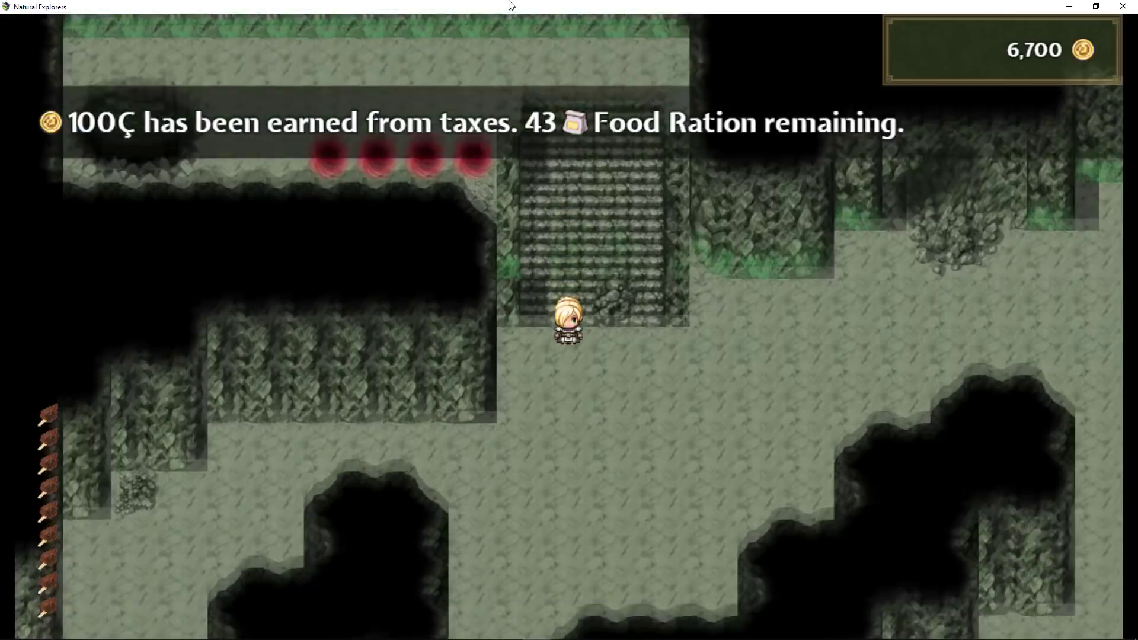
- Climb the stone staircase and look around the upper ledge with the red portals and the large pit
key("Right")
key("Up")
key("Left")
key("Up")
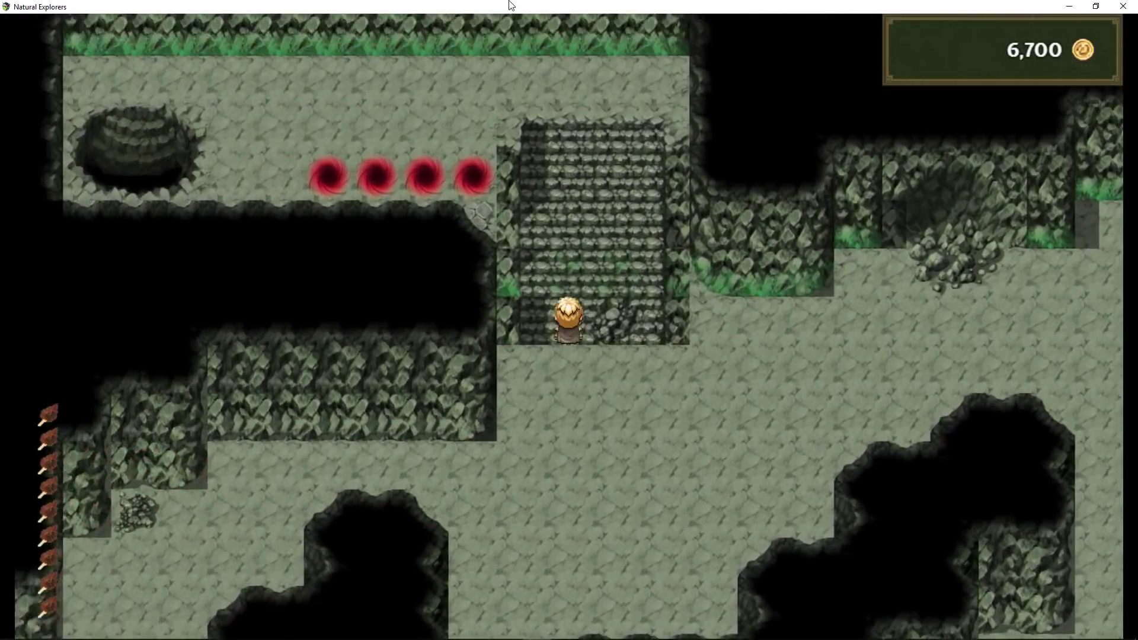
key("Up")
key("Left")
key("Up")
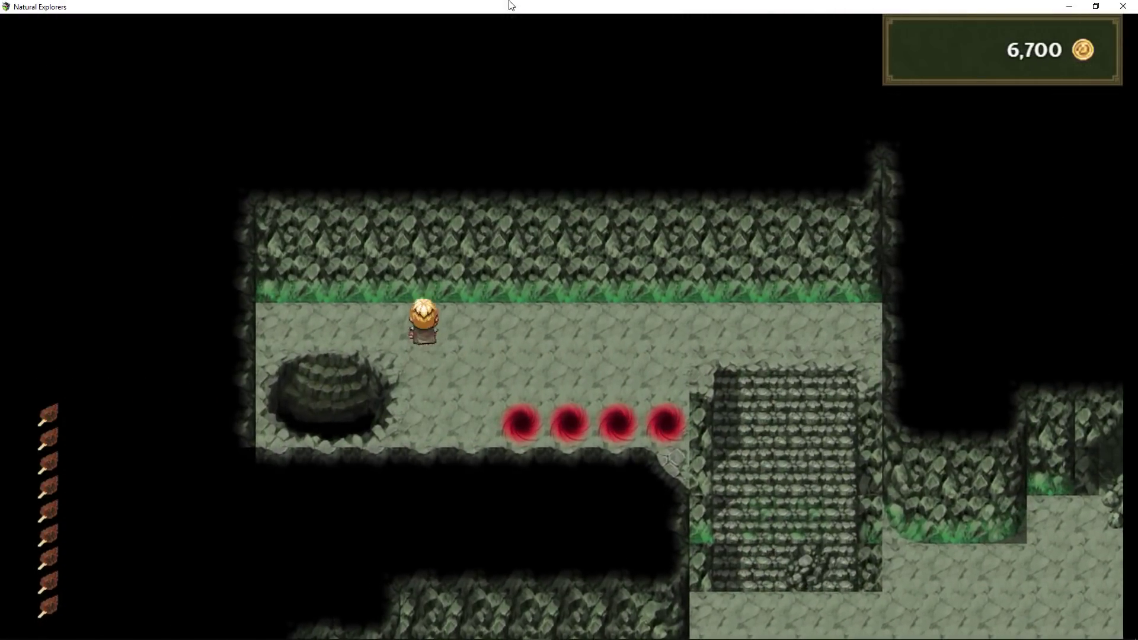
key("Left")
key("Down")
key("Up")
key("Right")
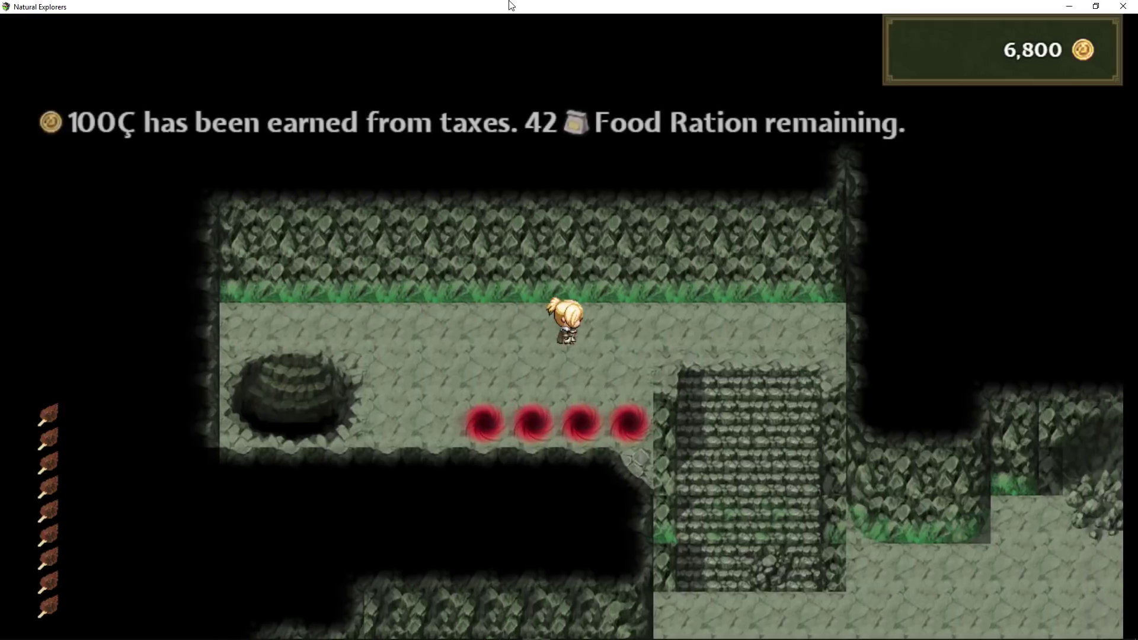
- Walk back down the staircase, past the stone tablet, and leave the cave through the bright exit to the village
key("Up")
key("Down")
key("Right")
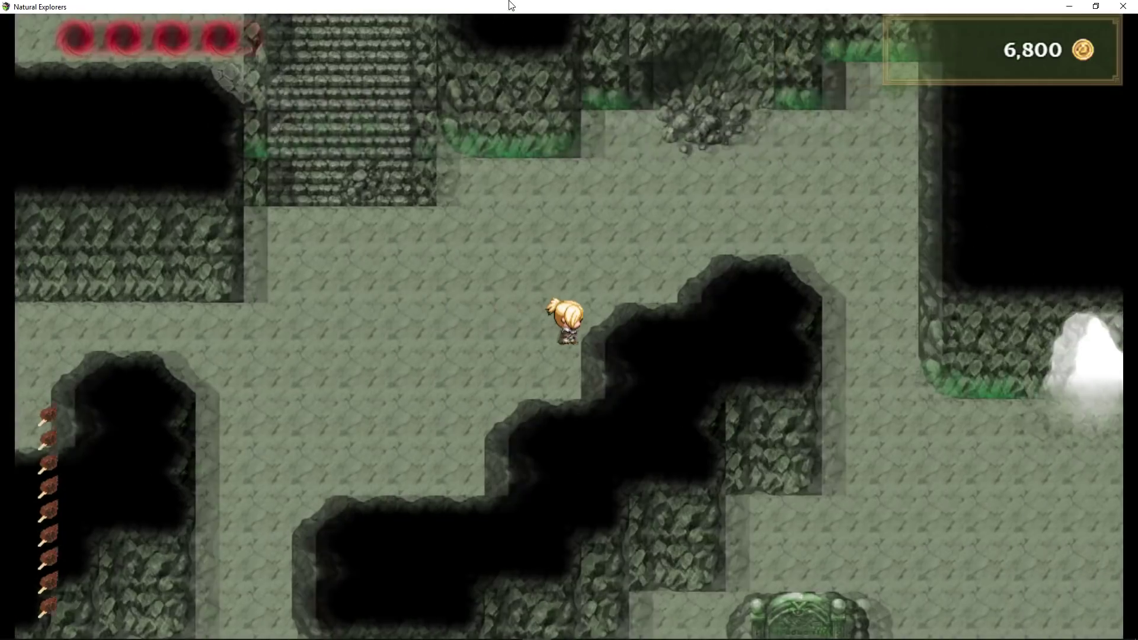
key("Up")
key("Right")
key("Down")
key("Right")
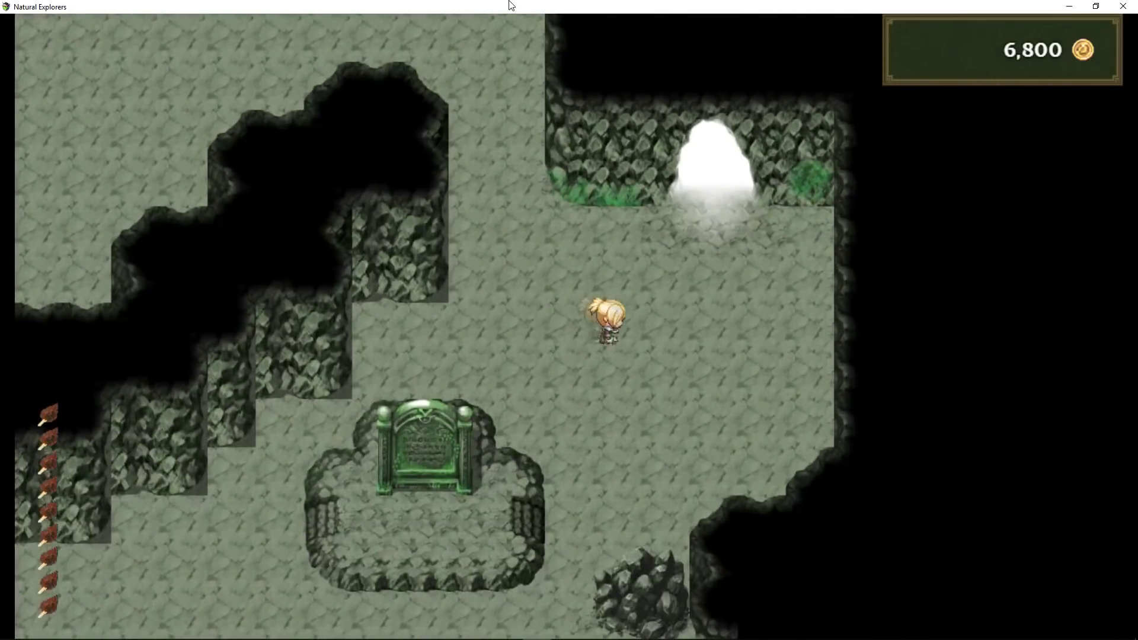
key("Up")
key("Up")
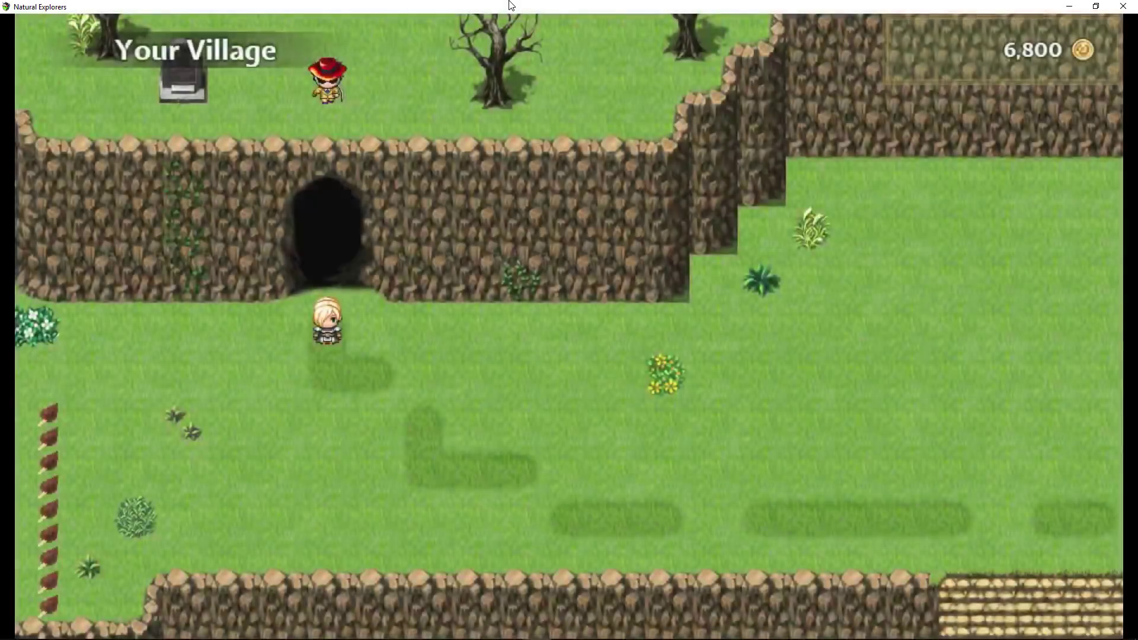
- Check the party's item inventory and return to the main menu
key("Escape")
key("Return")
key("Return")
key("Escape")
key("Escape")
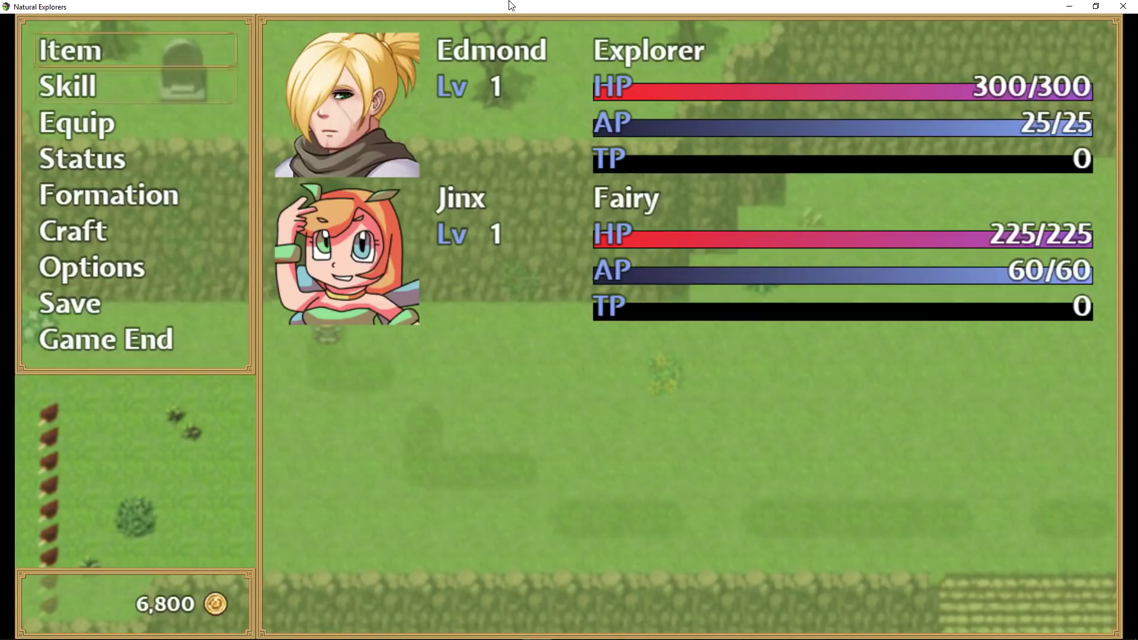
- Examine the required ingredients of the Chest of Picks in the crafting list
key("Down")
key("Down")
key("Down")
key("Down")
key("Down")
key("Return")
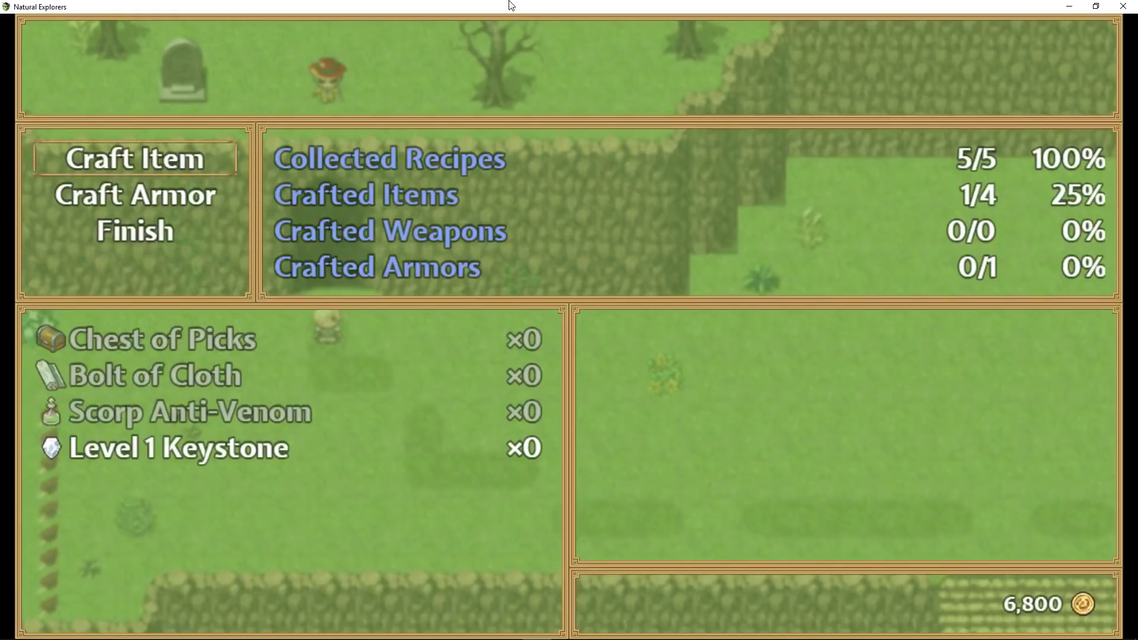
key("Return")
key("Up")
key("Up")
key("Up")
key("Up")
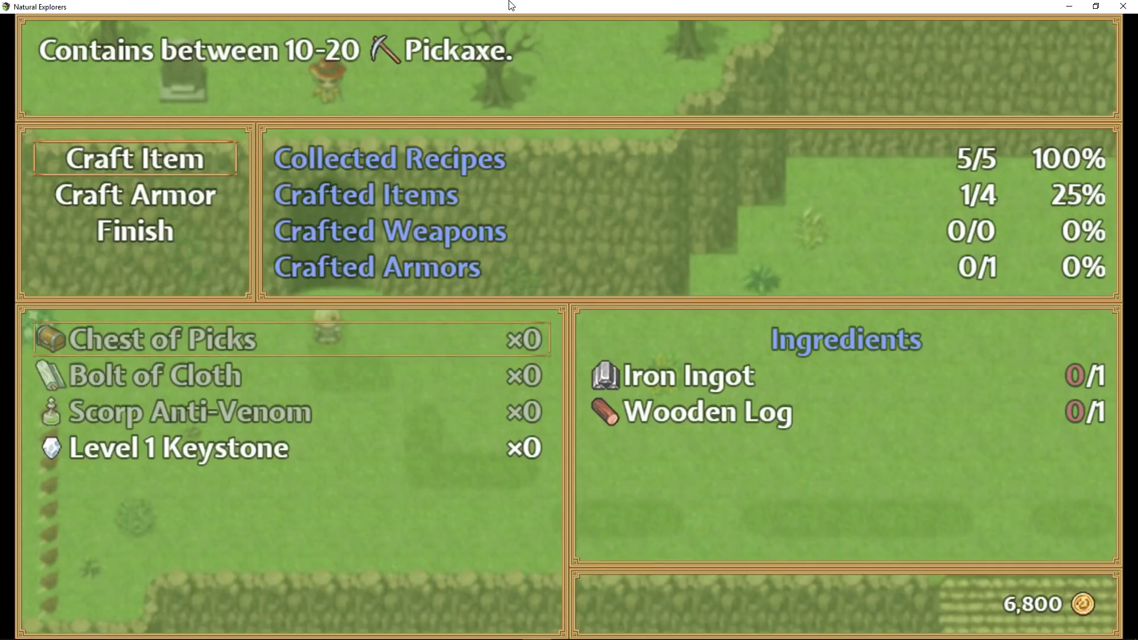
- Leave the crafting screen, walk across the village to the Travelling Merchant and open the merchant's shop
key("Escape")
key("Escape")
key("Escape")
key("Right")
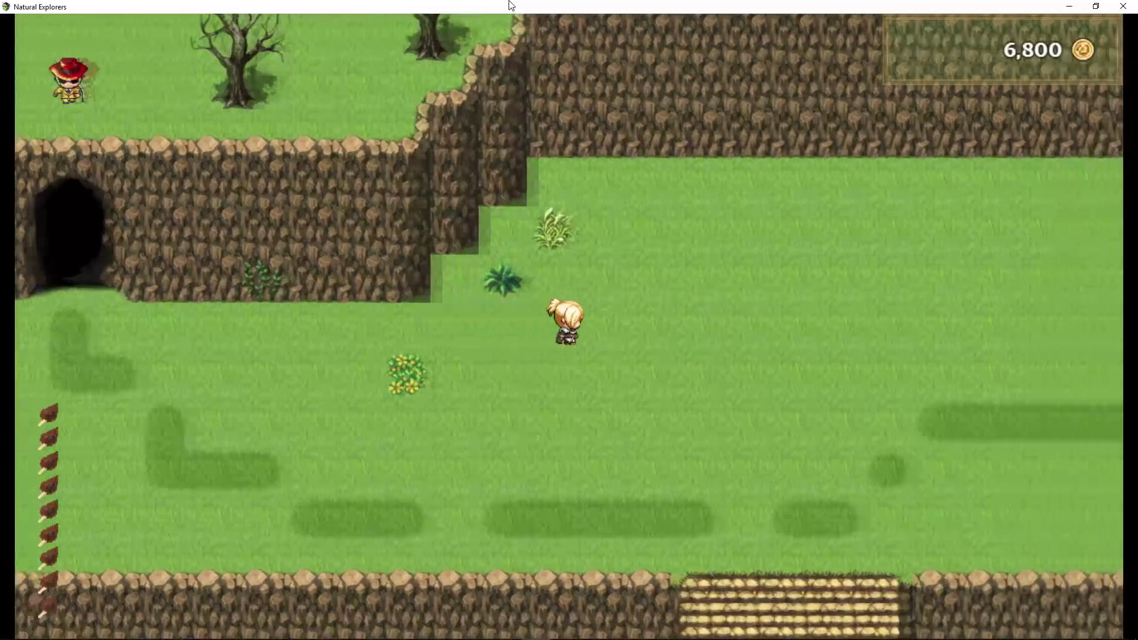
key("Right")
key("Down")
key("Return")
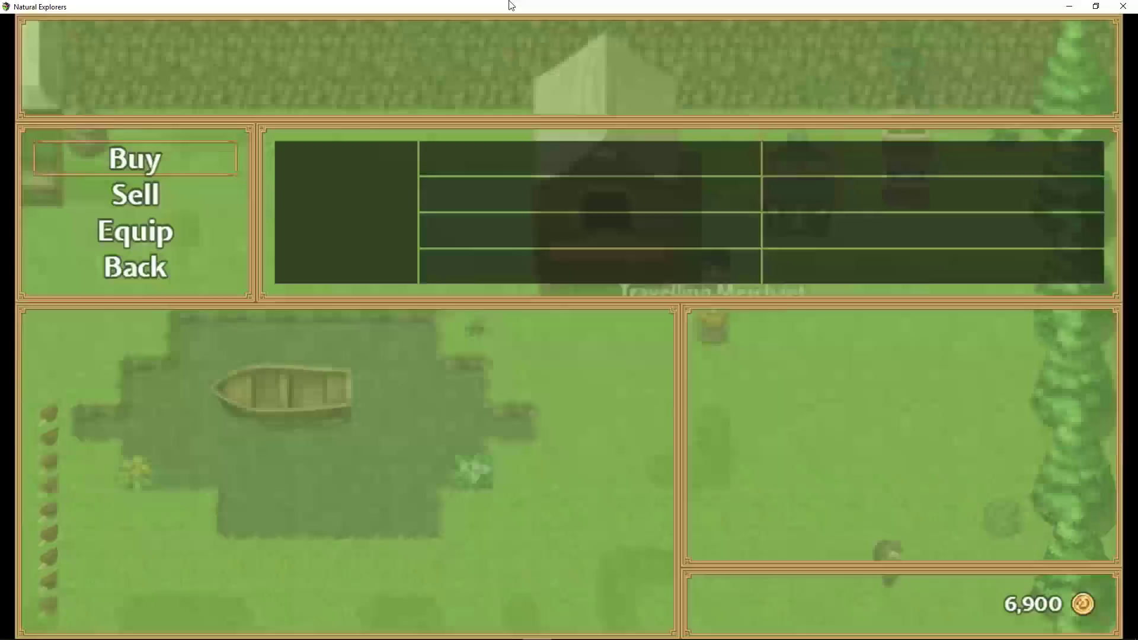
- Buy 5 Iron Ingots from the Travelling Merchant
key("Return")
key("Down")
key("Down")
key("Down")
key("Down")
key("Down")
key("Down")
key("Down")
key("Down")
key("Down")
key("Down")
key("Down")
key("Down")
key("Up")
key("Return")
key("Right")
key("Right")
key("Right")
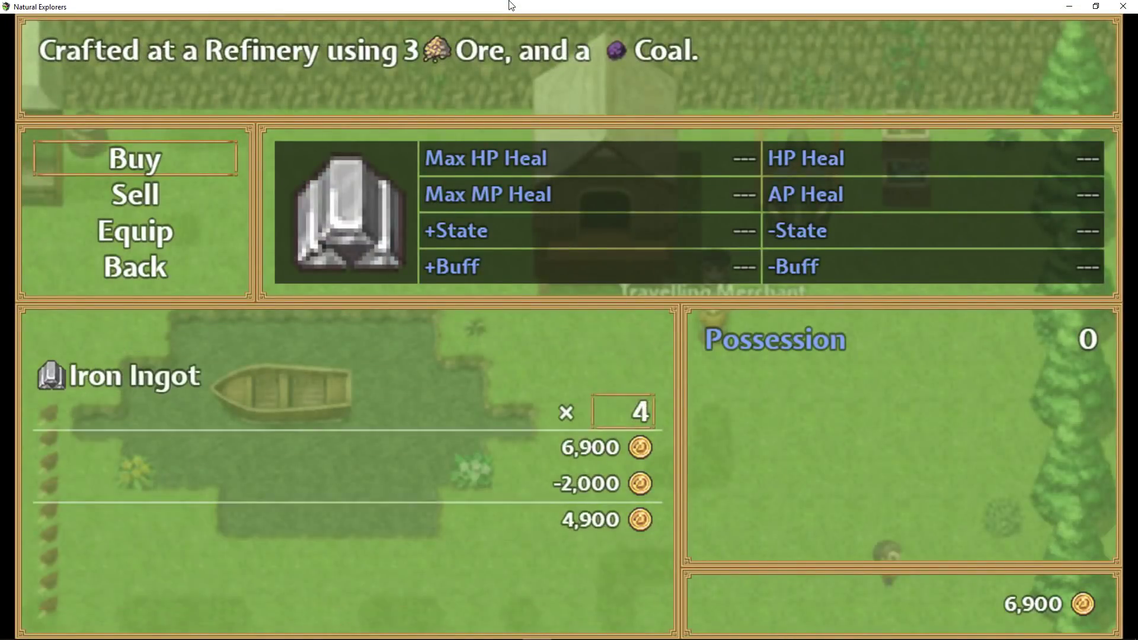
key("Right")
key("Return")
- Buy 5 Wooden Logs from the Travelling Merchant and leave the shop
key("Down")
key("Down")
key("Down")
key("Down")
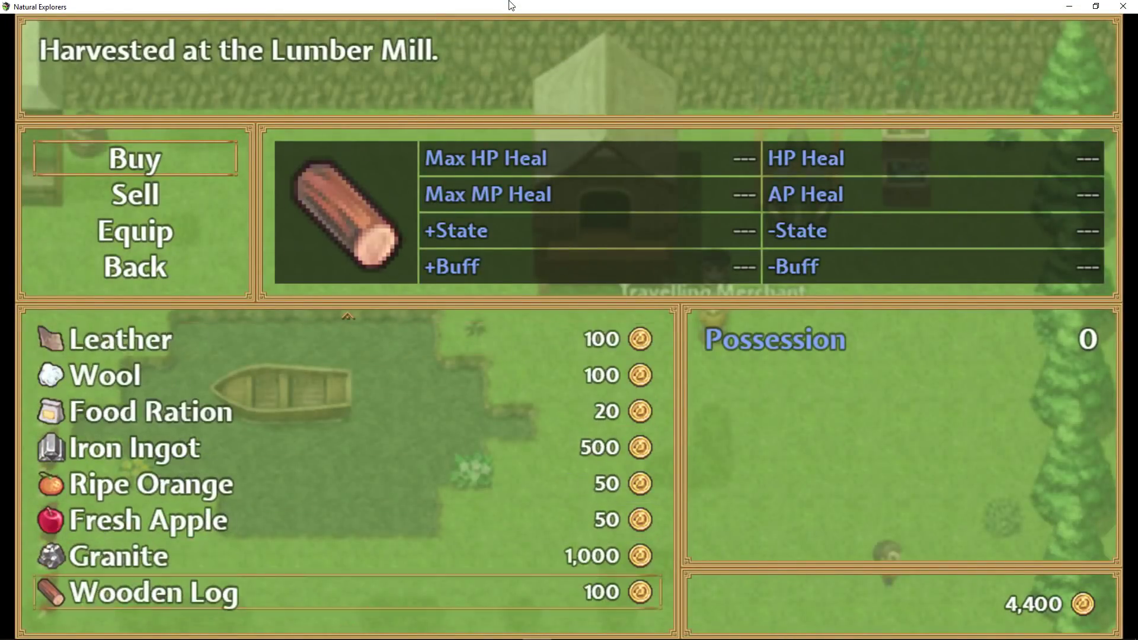
key("Return")
key("Right")
key("Right")
key("Right")
key("Right")
key("Return")
key("Escape")
key("Escape")
key("Escape")
key("Return")
- Craft 5 Chests of Picks from the Iron Ingots and Wooden Logs, and return to the main menu
key("Escape")
key("Down")
key("Down")
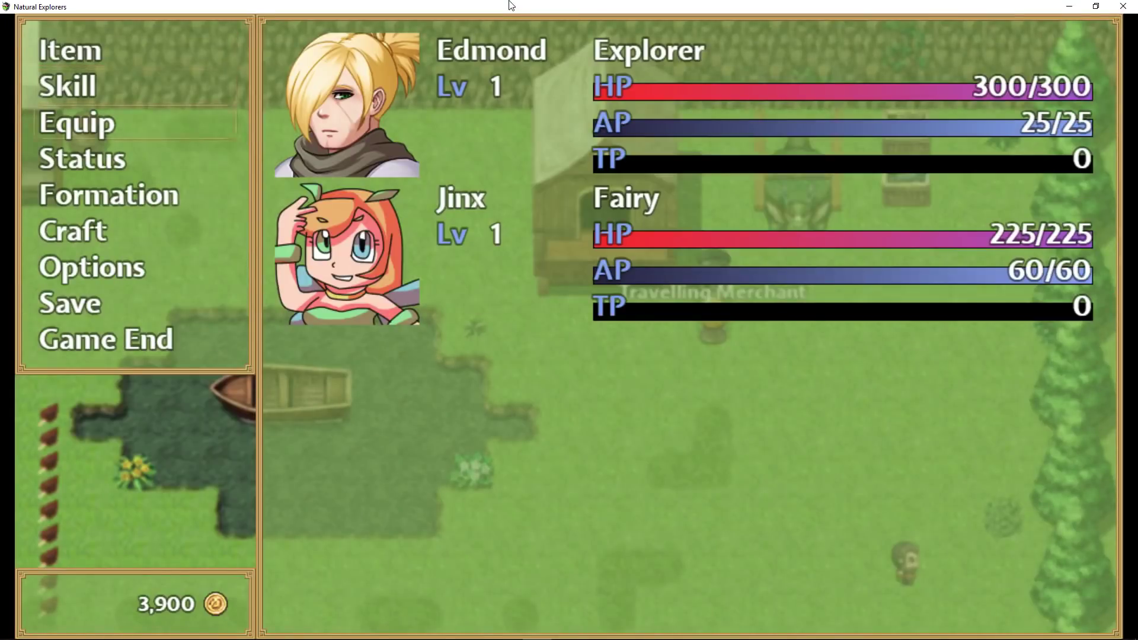
key("Down")
key("Down")
key("Down")
key("Return")
key("Return")
key("Return")
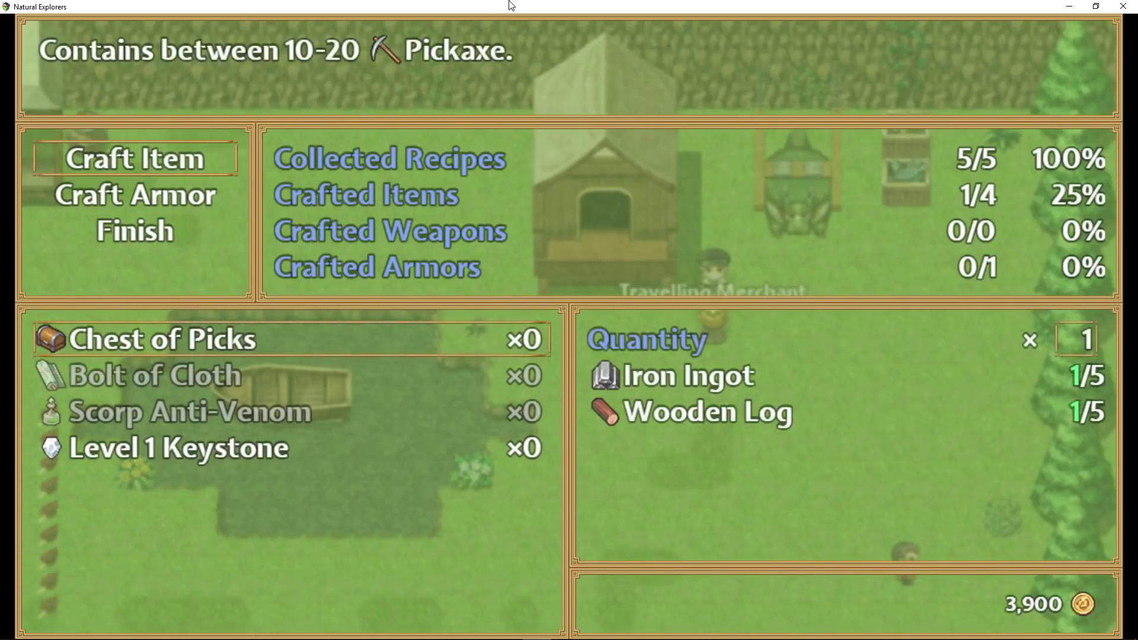
key("Up")
key("Return")
key("Escape")
key("Escape")
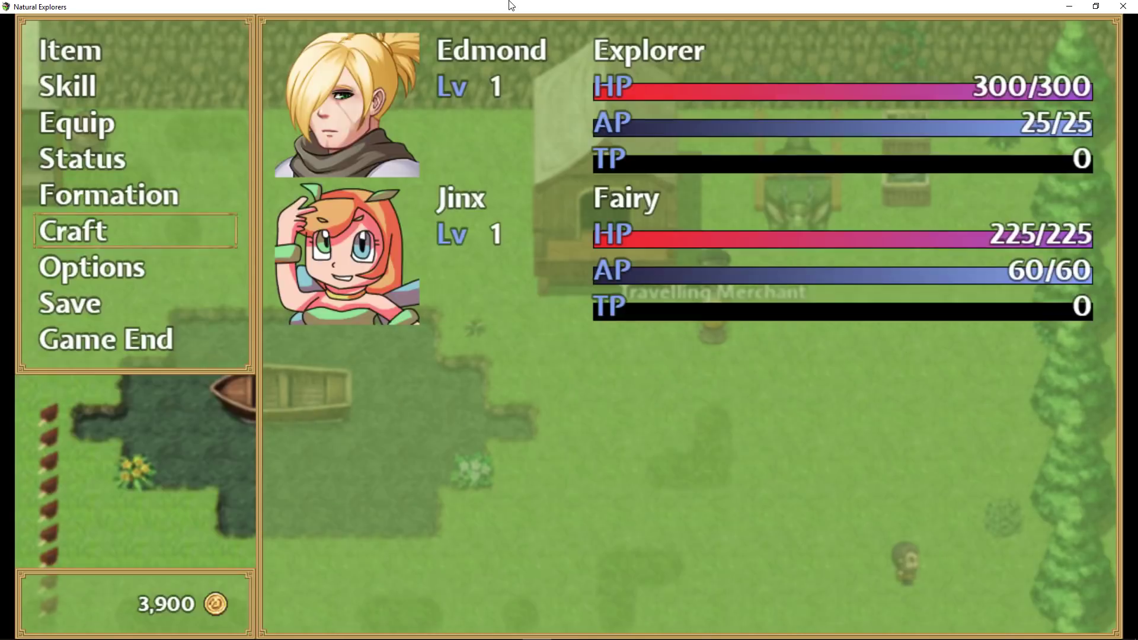
- Use a Chest of Picks from the item inventory to receive its pickaxes
key("Up")
key("Up")
key("Up")
key("Up")
key("Up")
key("Return")
key("Down")
key("Return")
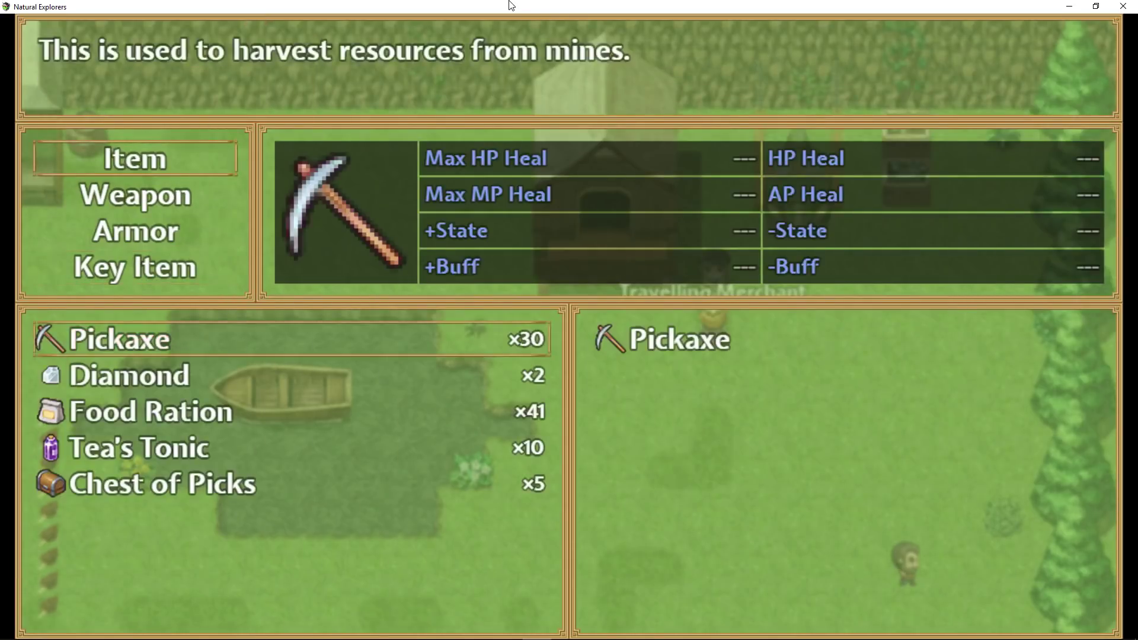
key("Up")
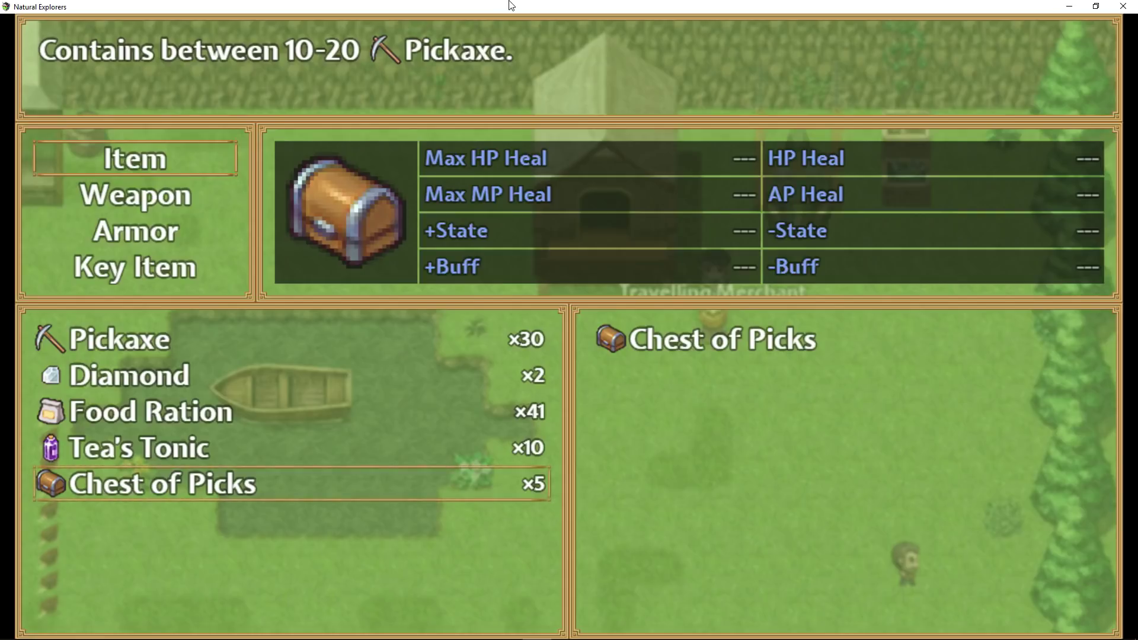
key("Return")
key("Return")
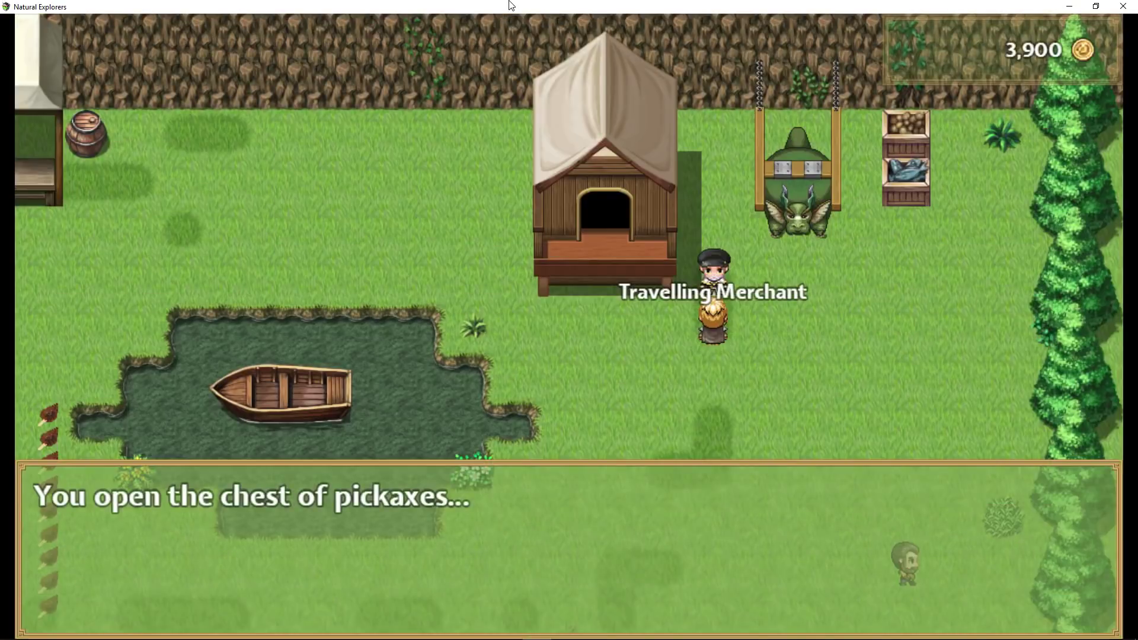
key("Return")
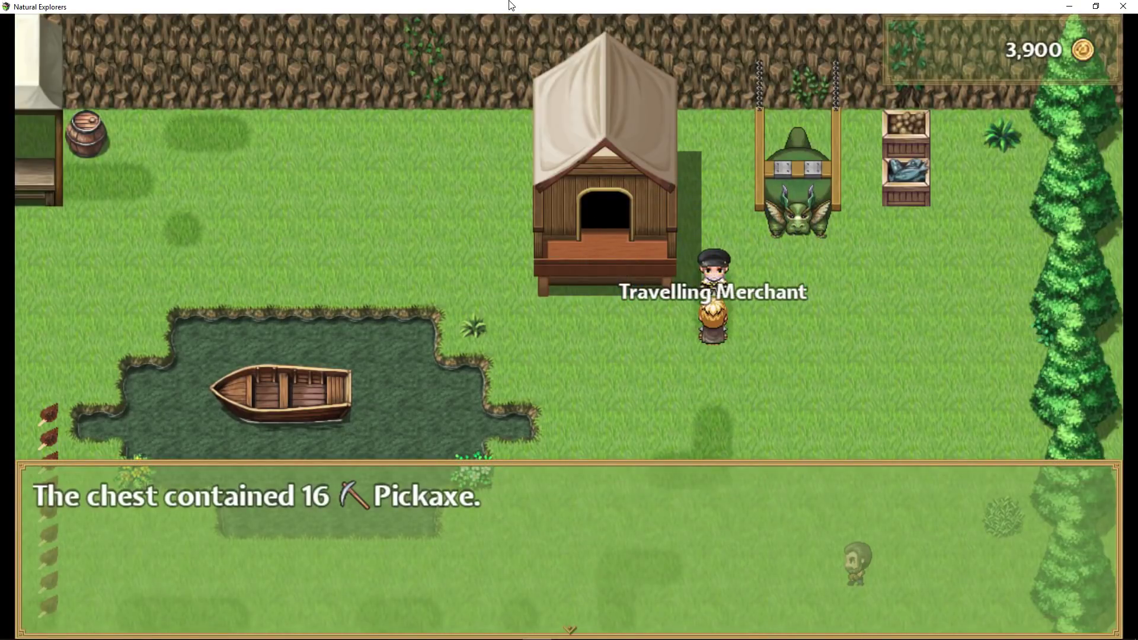
key("Return")
- Open a second Chest of Picks from the inventory and collect its pickaxes
key("Escape")
key("Return")
key("Return")
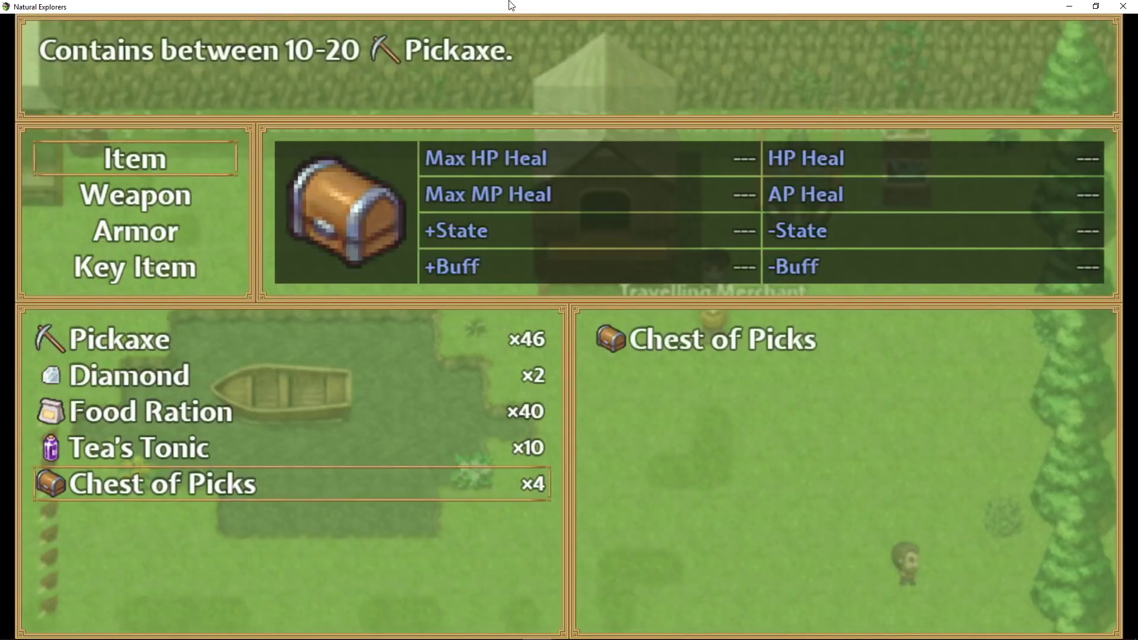
key("Return")
key("Return")
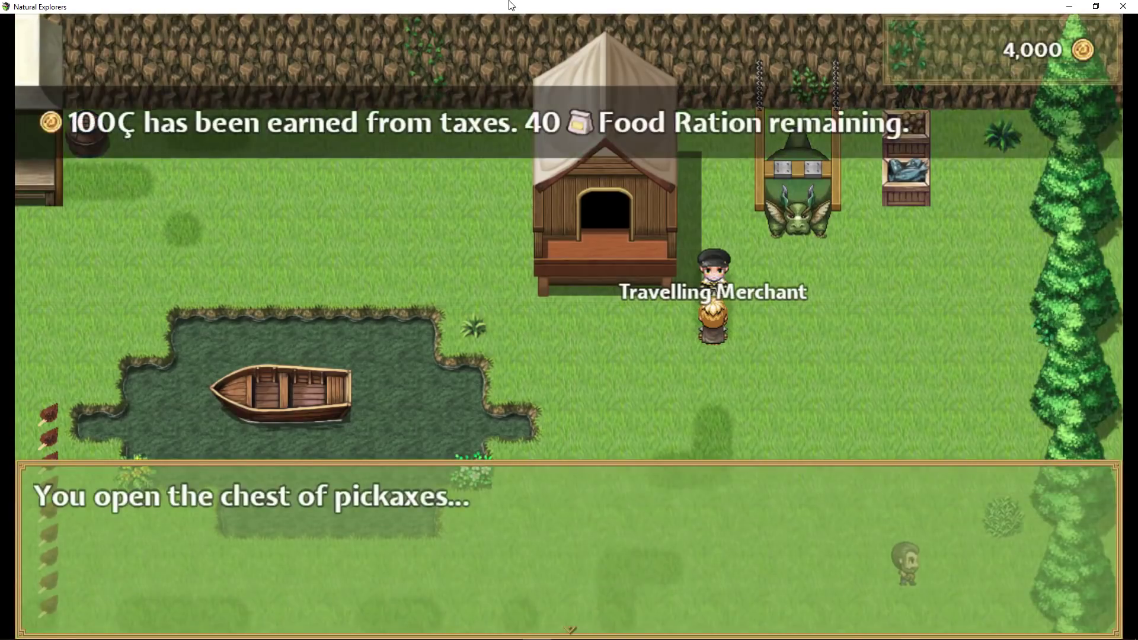
key("Return")
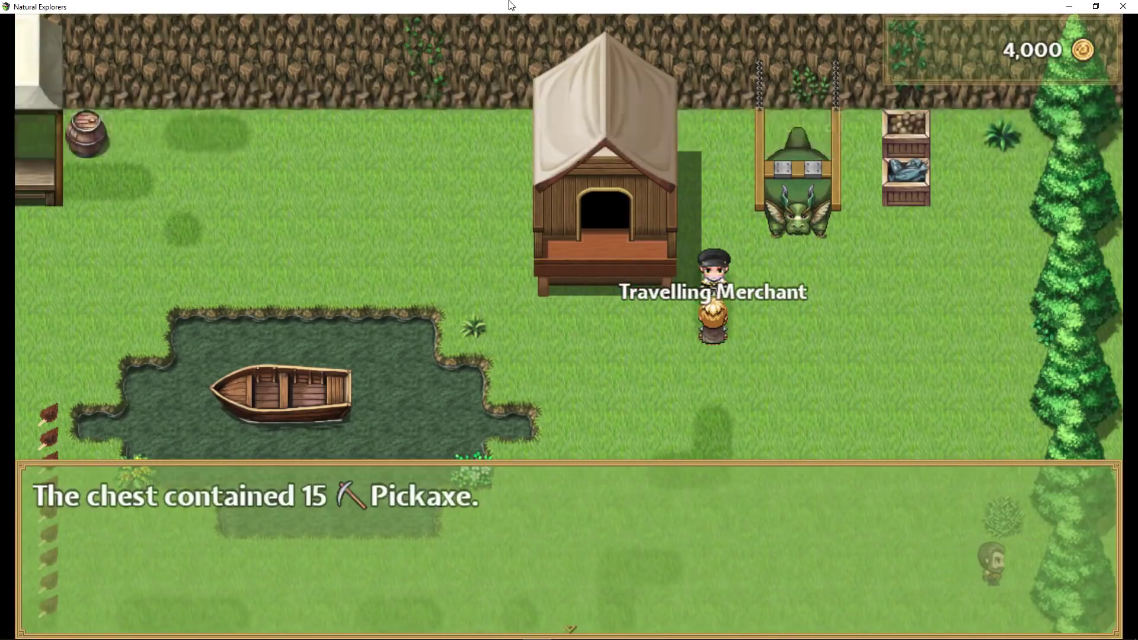
key("Return")
- Open a third Chest of Picks from the inventory and collect its pickaxes
key("Escape")
key("Return")
key("Return")
key("Return")
key("Return")
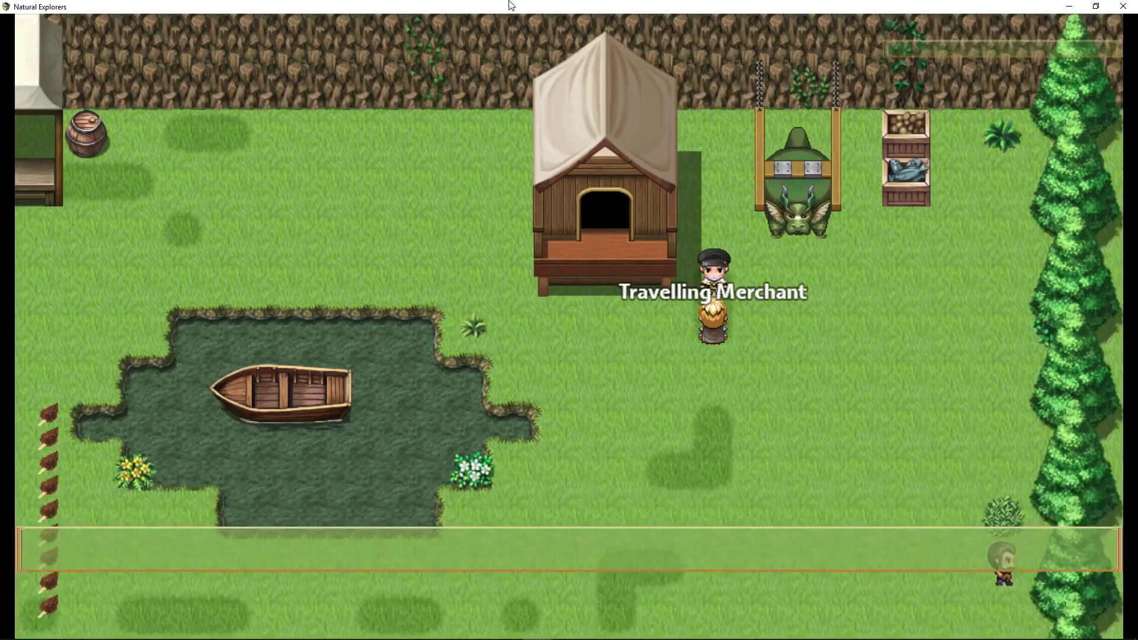
key("Return")
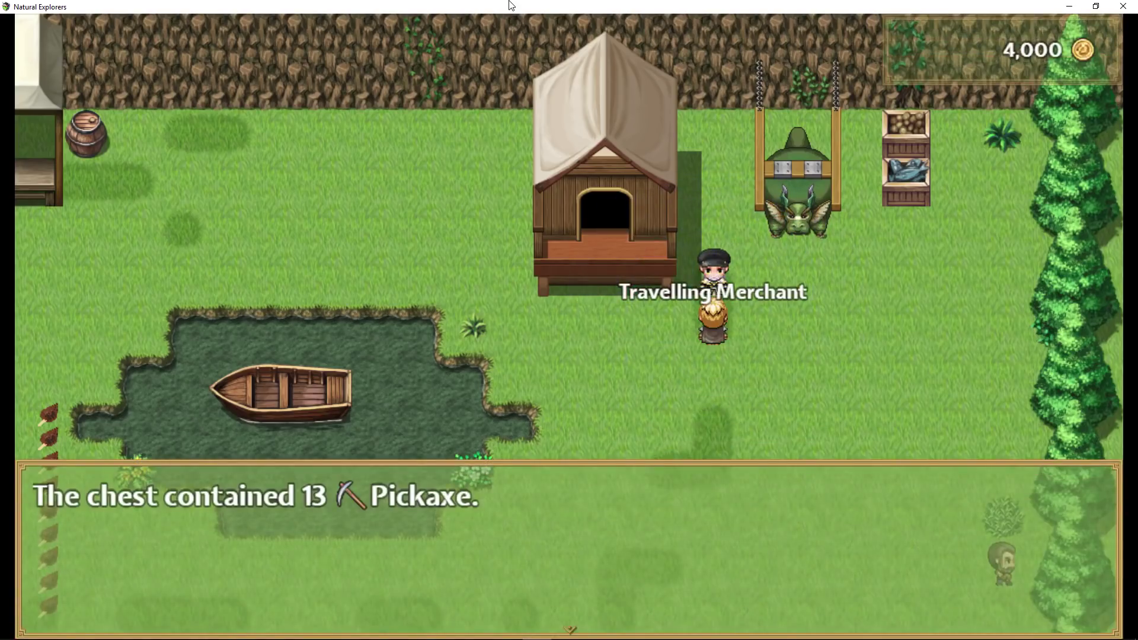
key("Return")
- Open the fourth Chest of Picks and collect its pickaxes
key("Return")
key("Return")
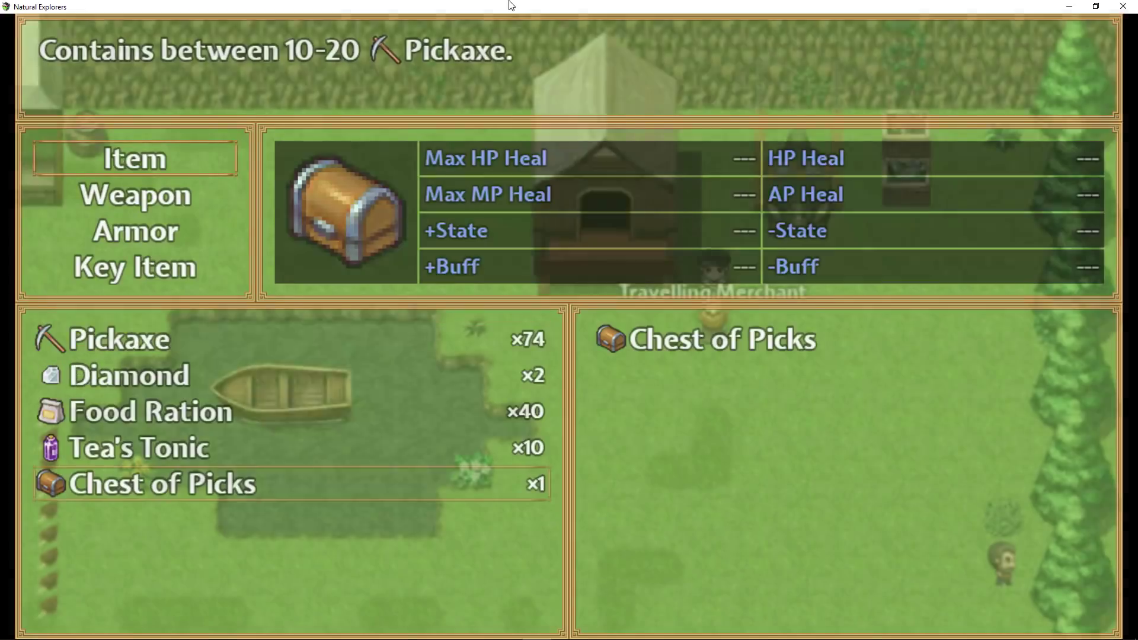
key("Return")
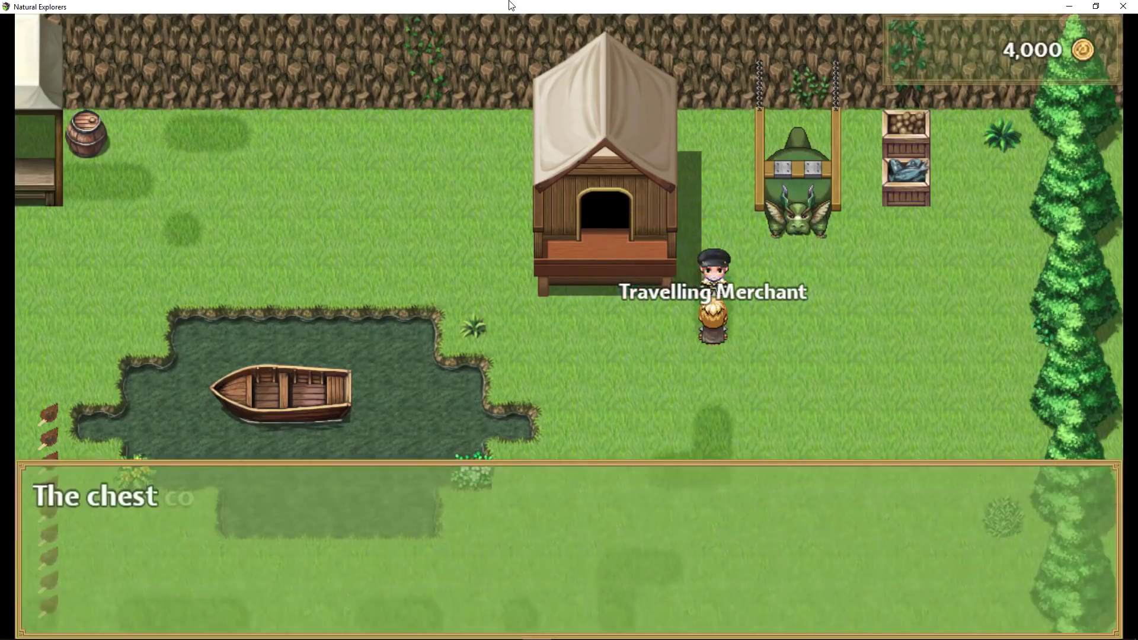
key("Return")
- Use the last Chest of Picks and dismiss its messages
key("Escape")
key("Return")
key("Return")
key("Return")
key("Return")
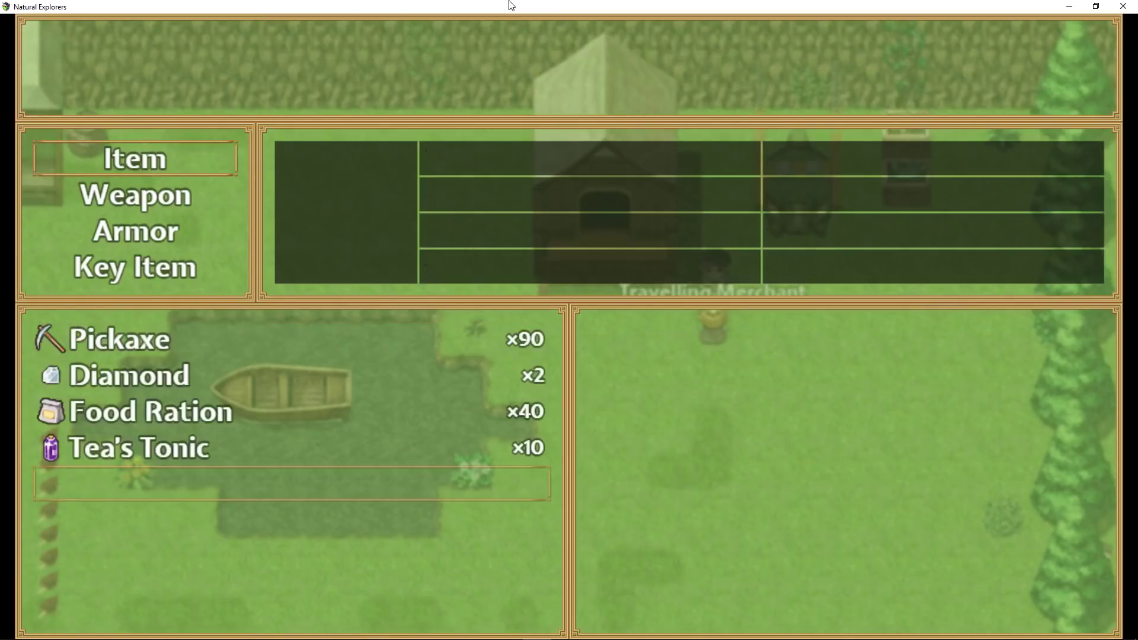
key("Return")
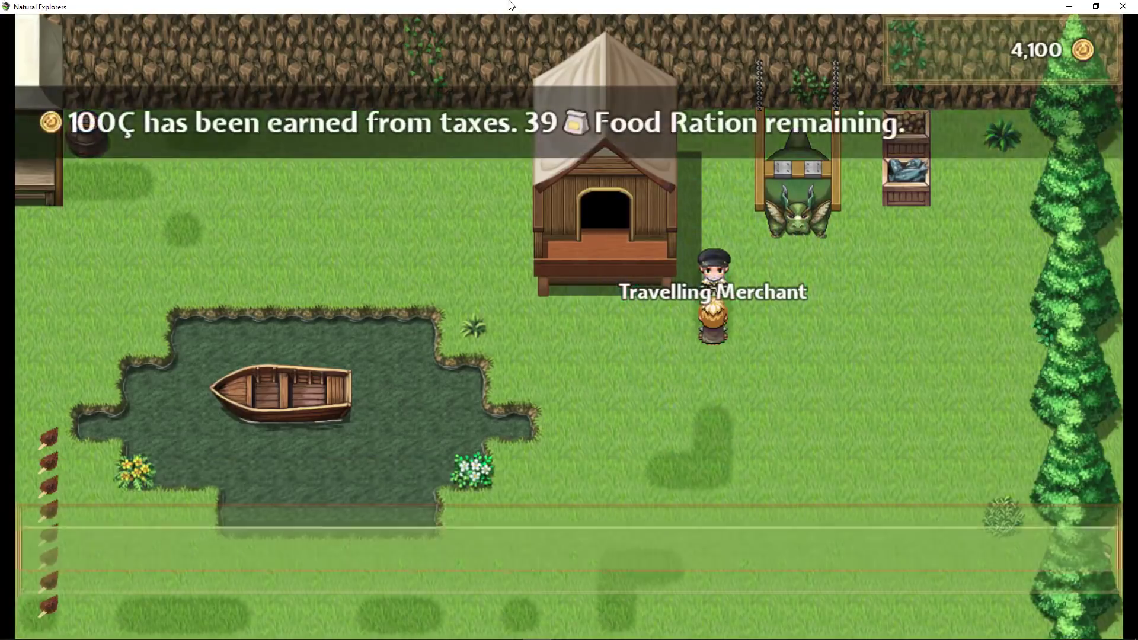
key("Return")
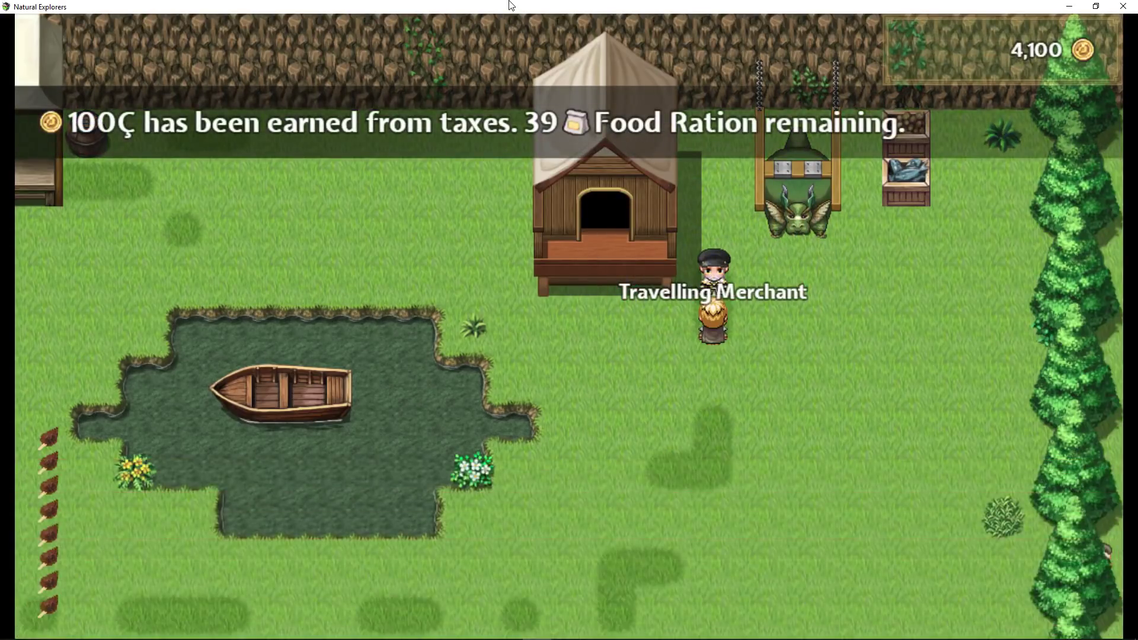
- Step away from the Travelling Merchant and check the number of pickaxes in the item inventory
key("Down")
key("Escape")
key("Return")
key("Return")
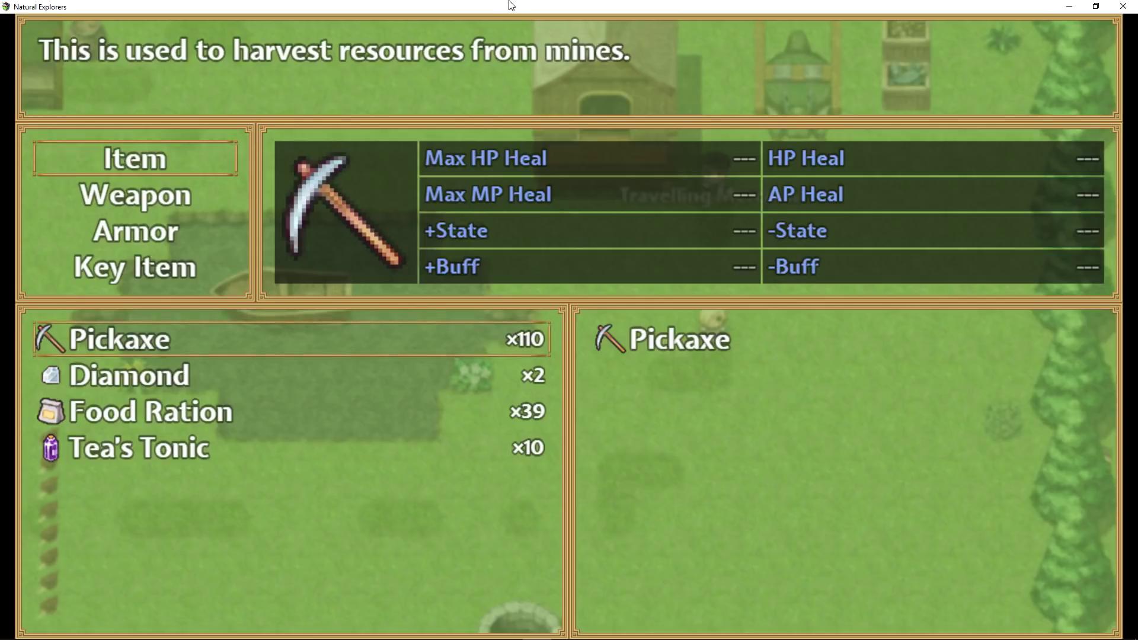
- Read the descriptions of the Diamond, Food Ration and other items in the inventory, and close the item list
key("Down")
key("Down")
key("Down")
key("Up")
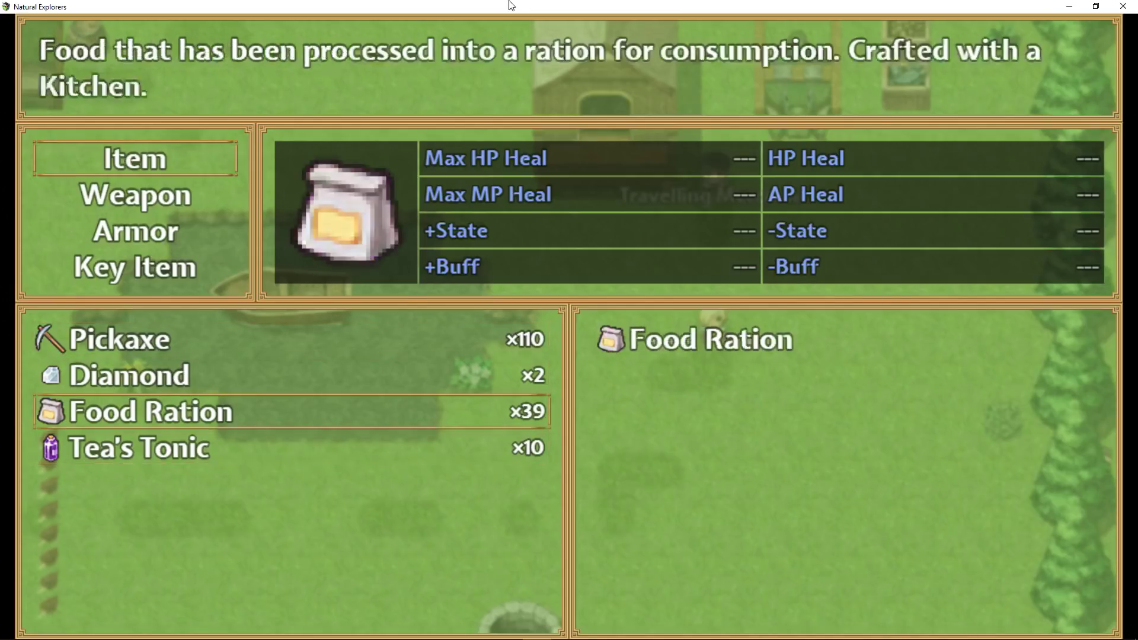
key("Up")
key("Up")
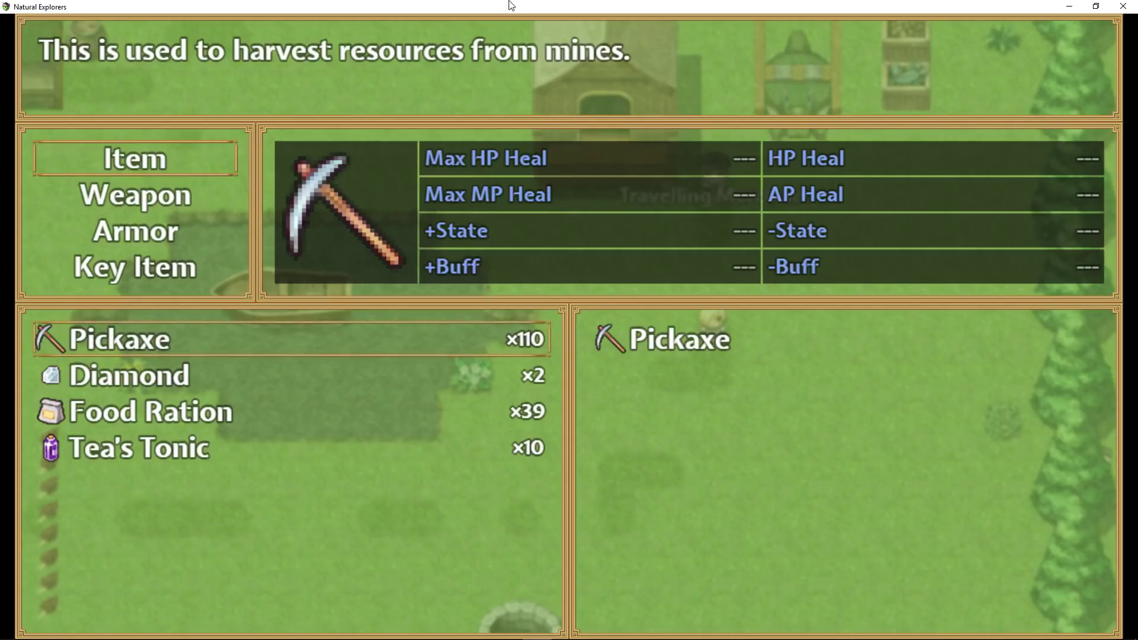
key("Down")
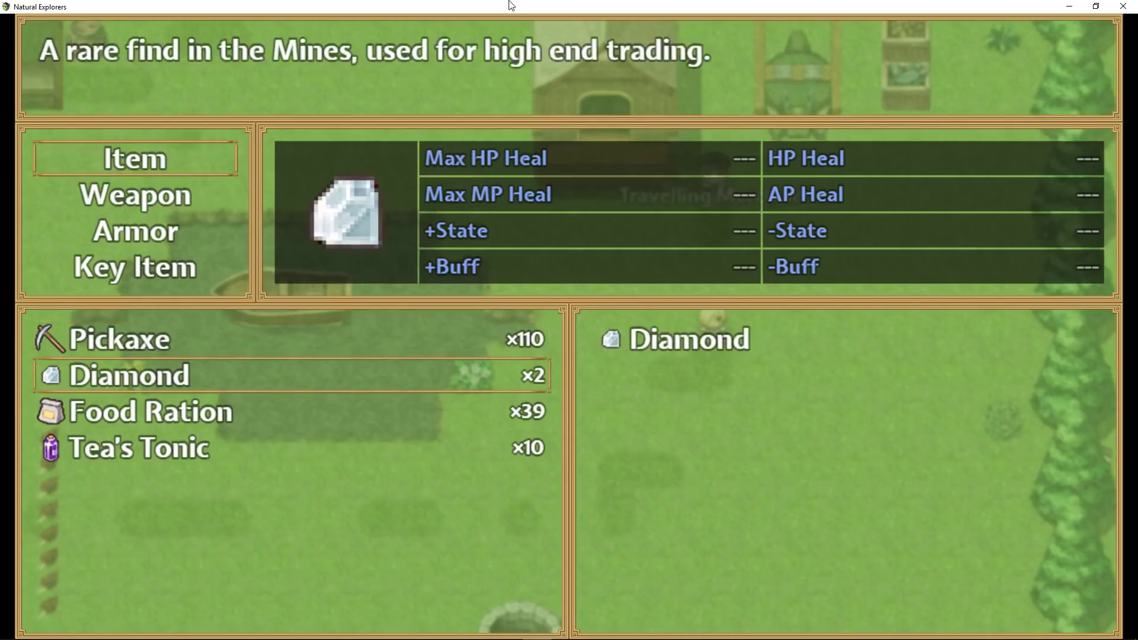
key("Up")
key("Escape")
- Enter the Craft screen and examine the ingredients of the Bolt of Cloth item recipe
key("Down")
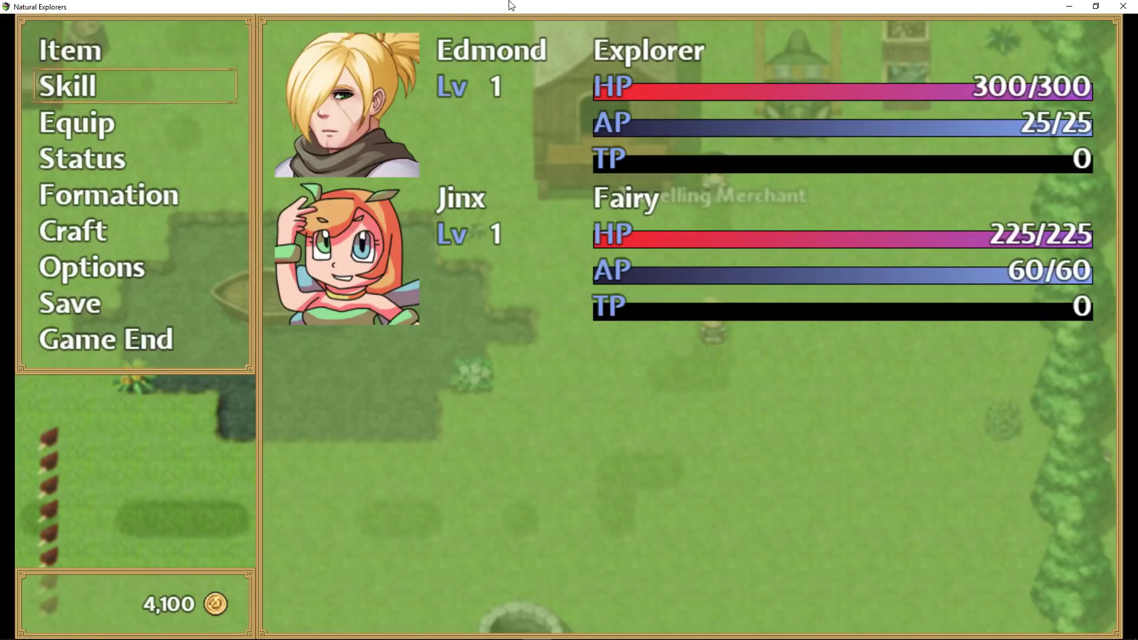
key("Down")
key("Down")
key("Down")
key("Down")
key("Return")
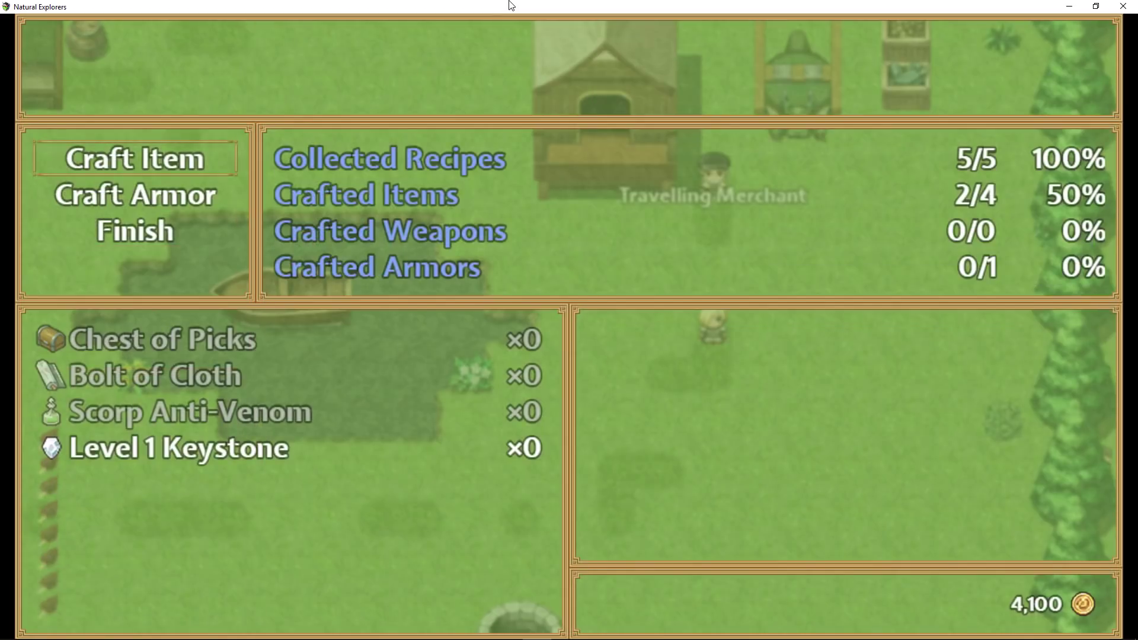
key("Return")
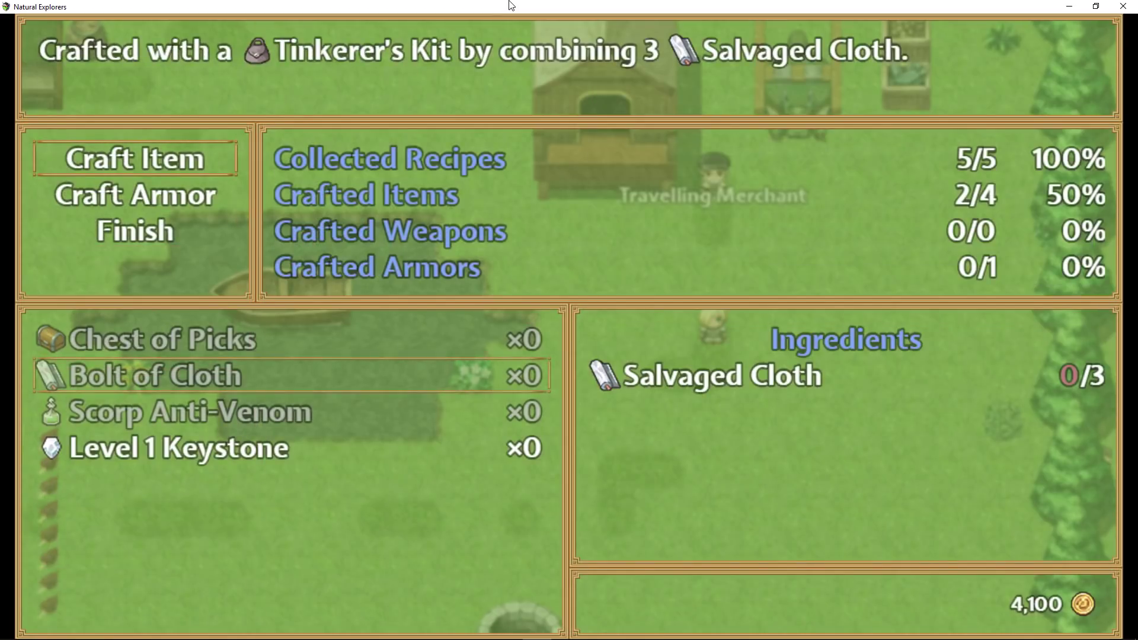
- Examine the ingredients of the Furred Leather armor recipe and leave the crafting screen
key("Escape")
key("Down")
key("Return")
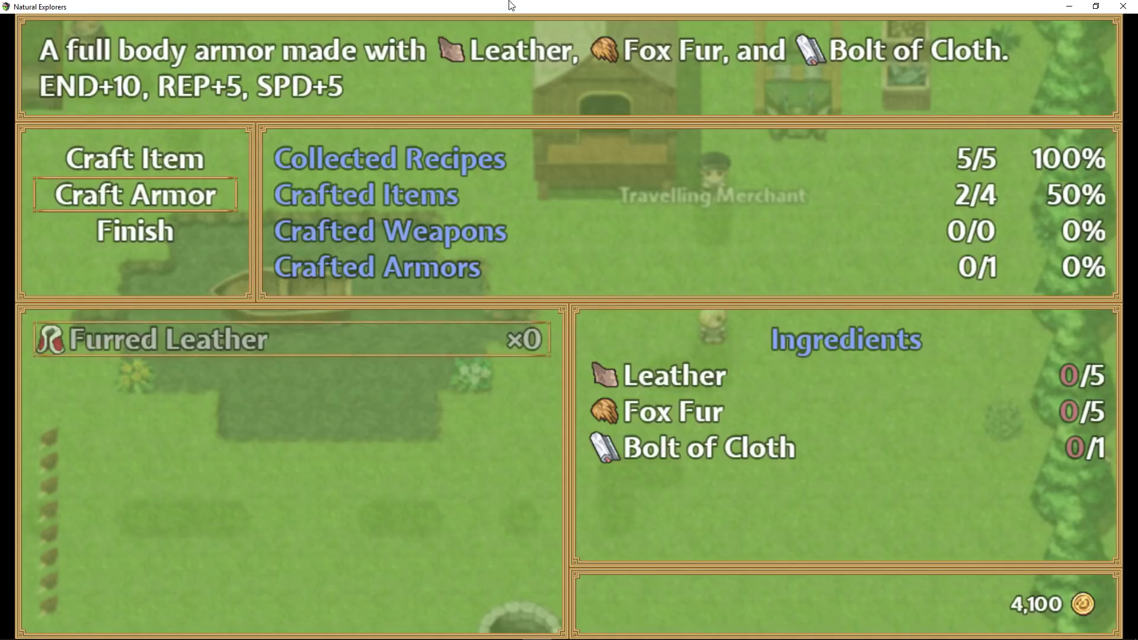
key("Escape")
key("Escape")
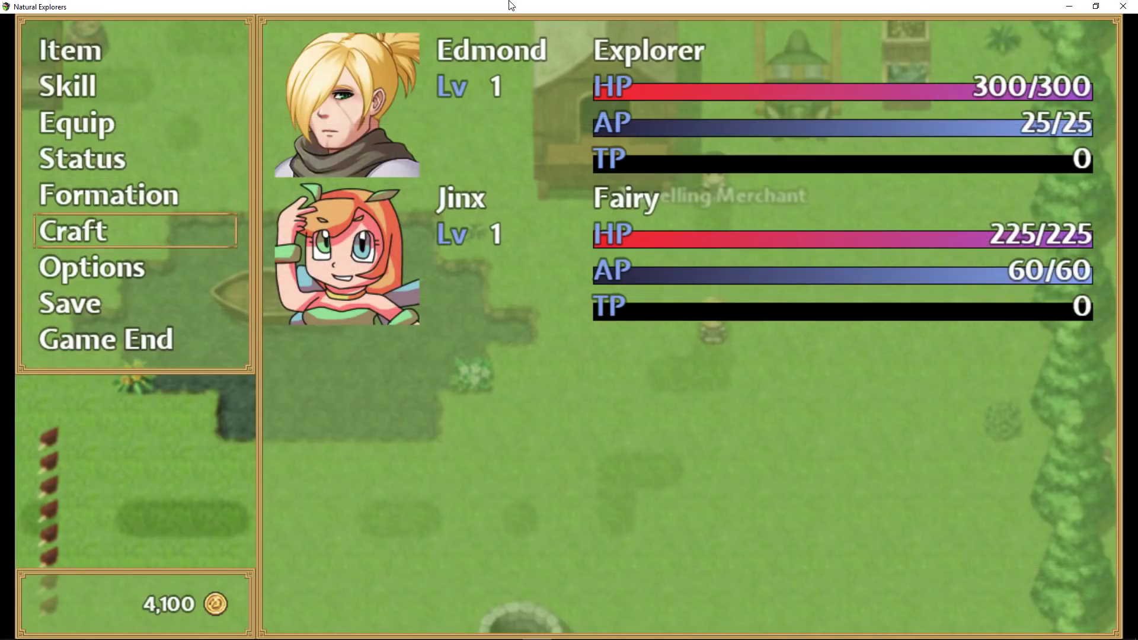
- Return to the Travelling Merchant and enter the shop
key("Escape")
key("Up")
key("Return")
key("Return")
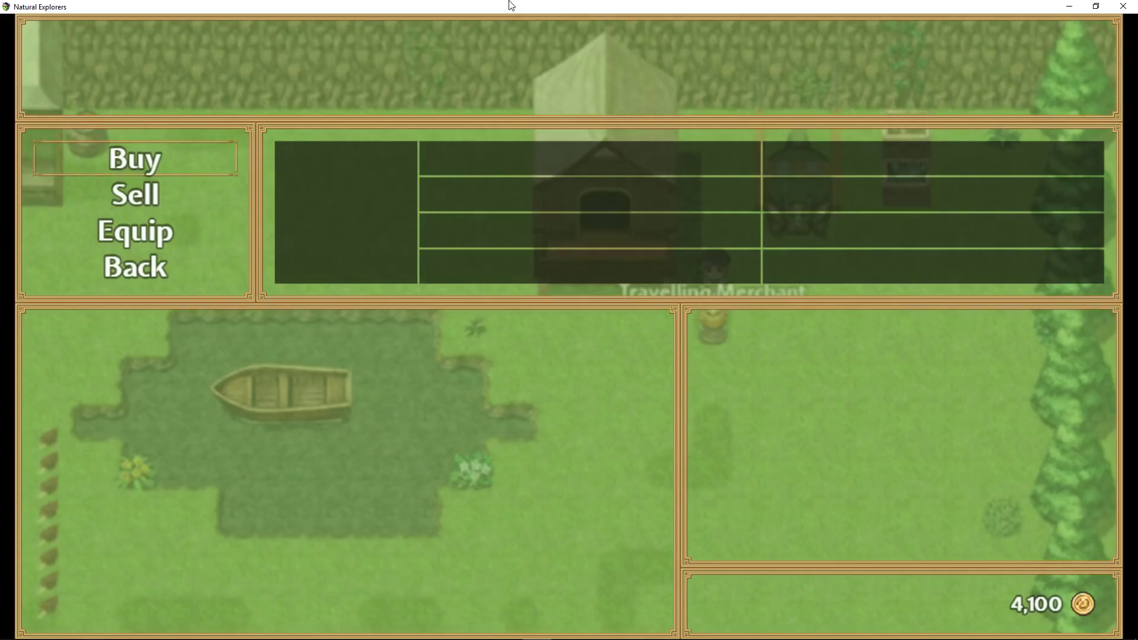
- Browse the merchant's goods for sale to check which crafting materials are offered, and leave the shop
key("Down")
key("Down")
key("Down")
key("Down")
key("Down")
key("Down")
key("Down")
key("Down")
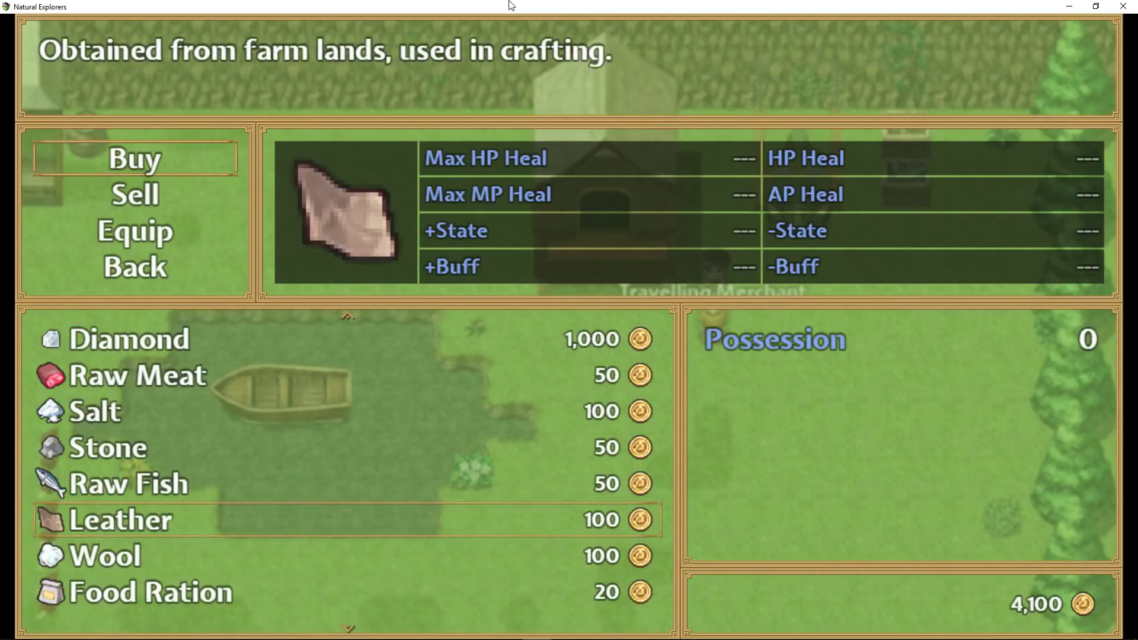
key("Down")
key("Down")
key("Down")
key("Down")
key("Down")
key("Escape")
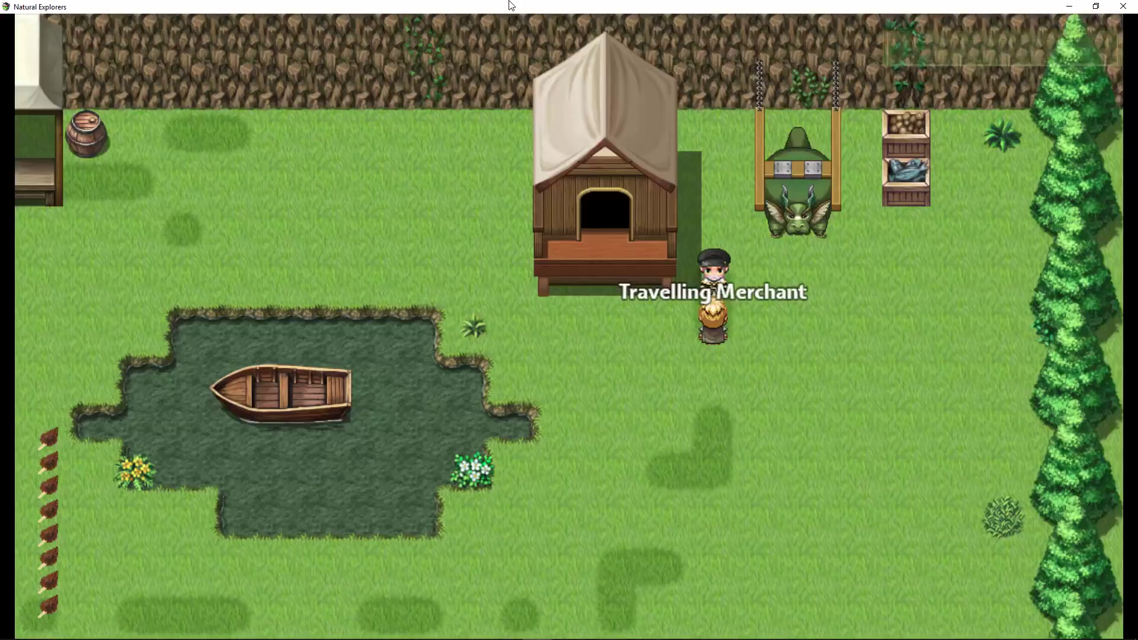
- Walk the character past the pond and up the stairs to the upper field
key("Left")
key("Up")
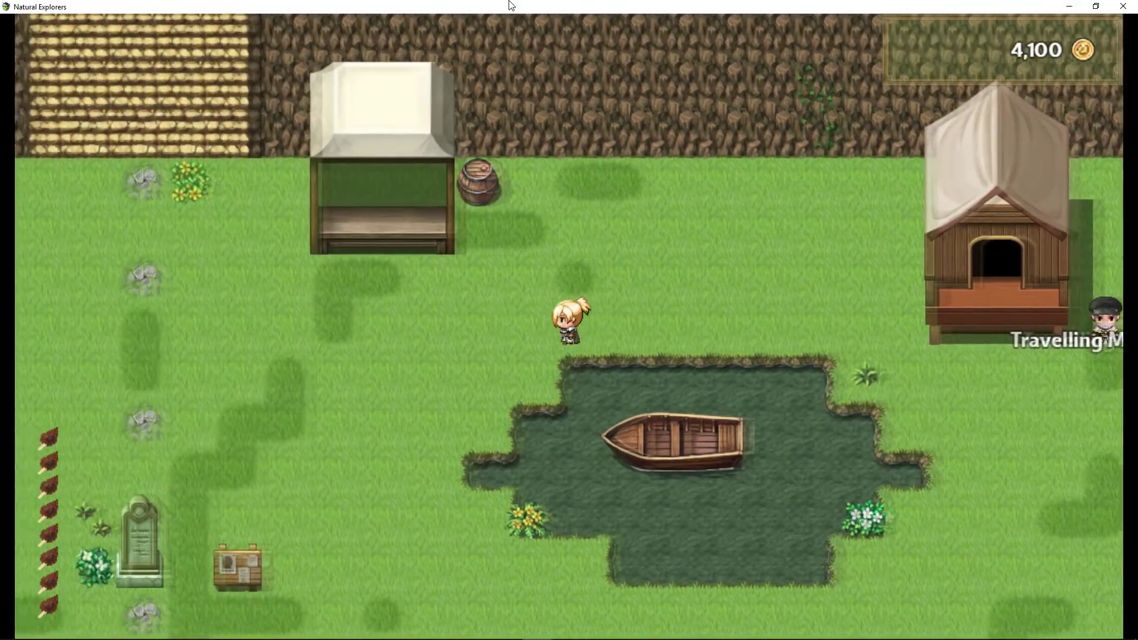
key("Left")
key("Up")
key("Right")
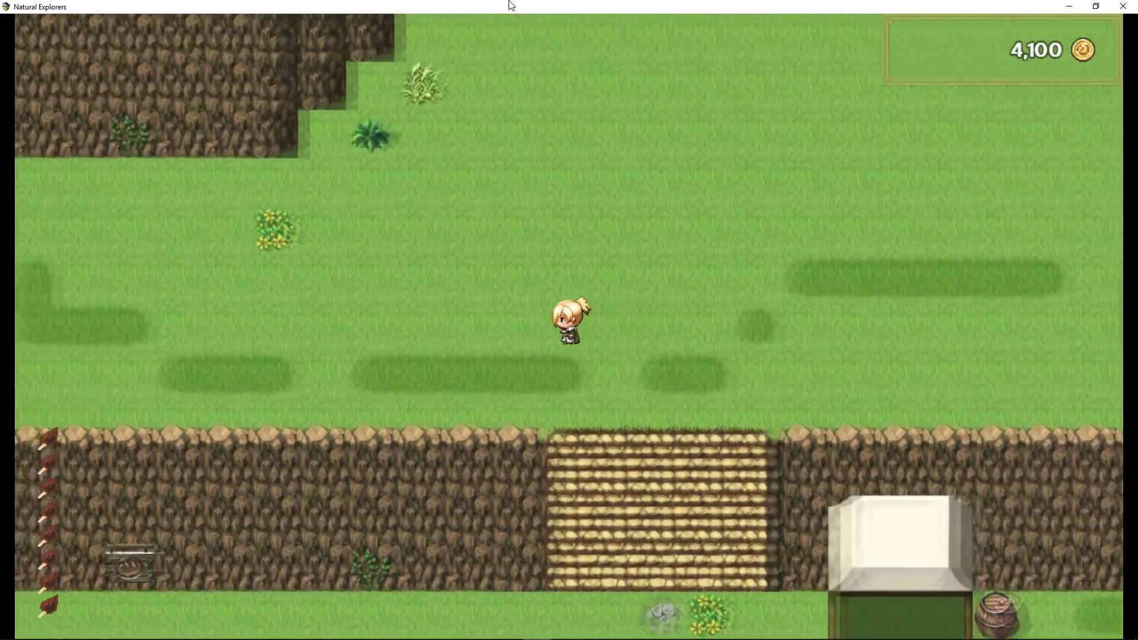
- Reopen the game's main menu and inspect the Furred Leather recipe in the armor crafting category
key("Escape")
key("Down")
key("Down")
key("Down")
key("Down")
key("Down")
key("Return")
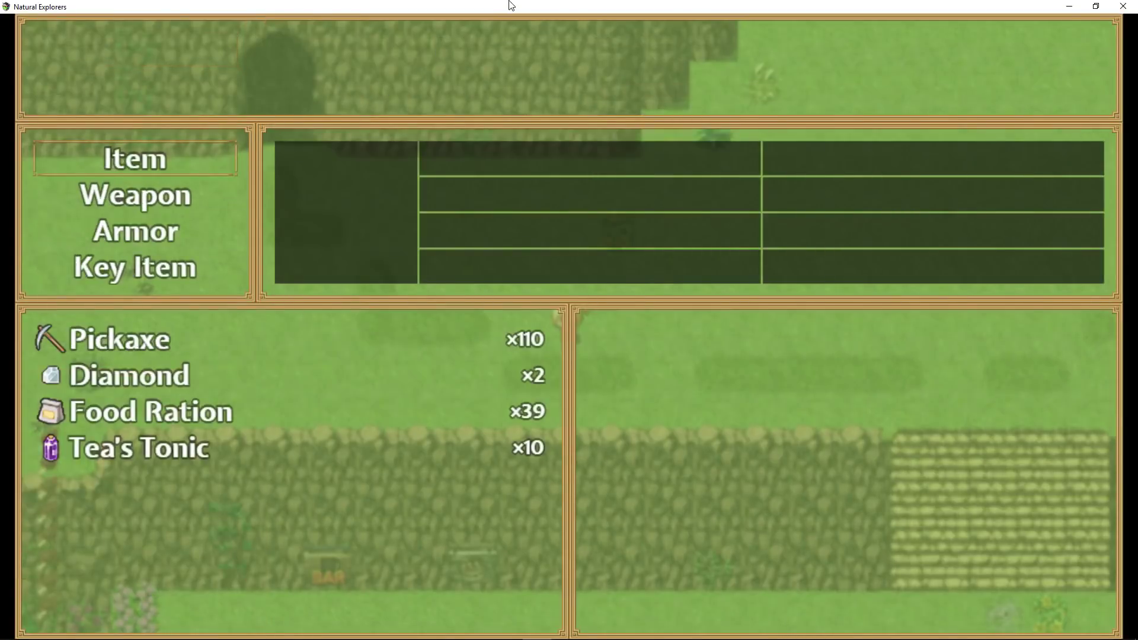
key("Down")
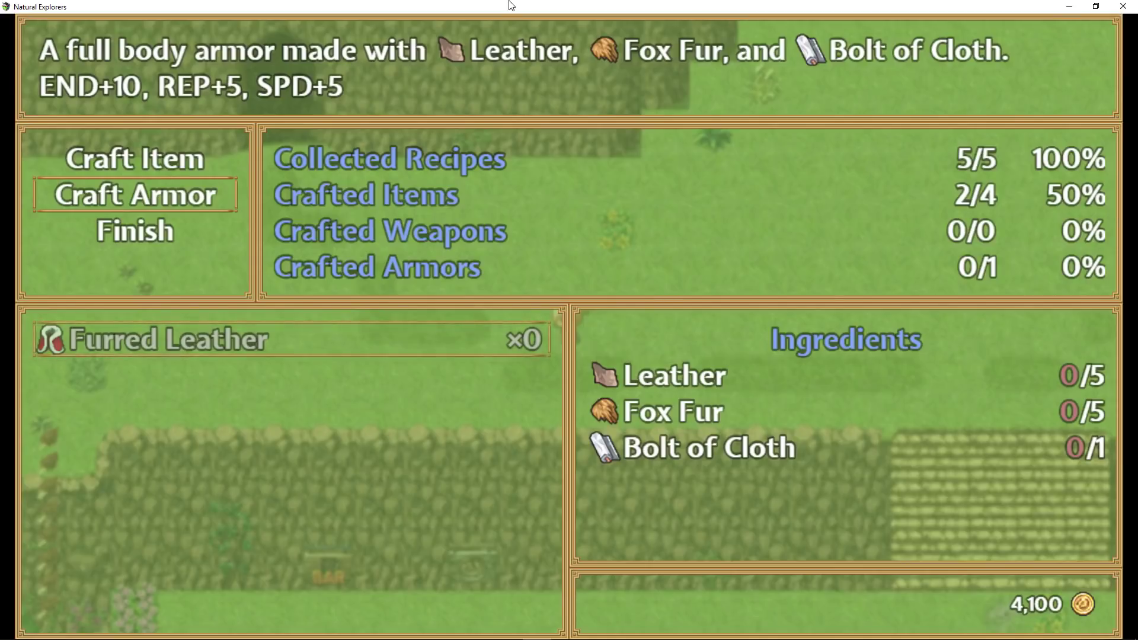
- Compare the recipe lists of the Craft Item and Craft Armor categories
key("Escape")
key("Up")
key("Down")
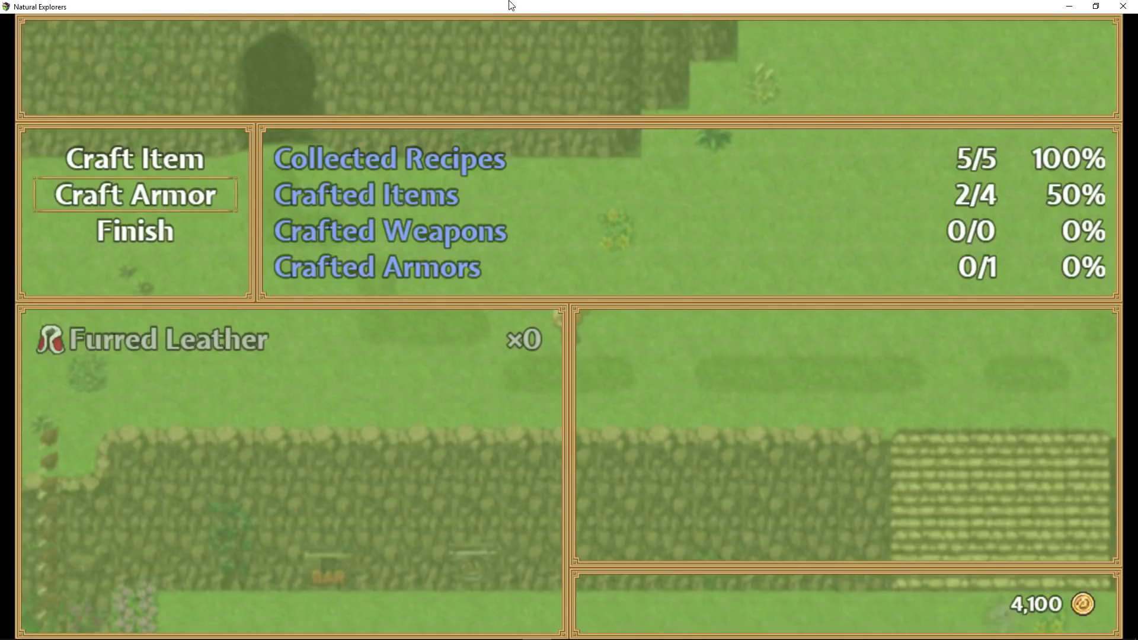
key("Up")
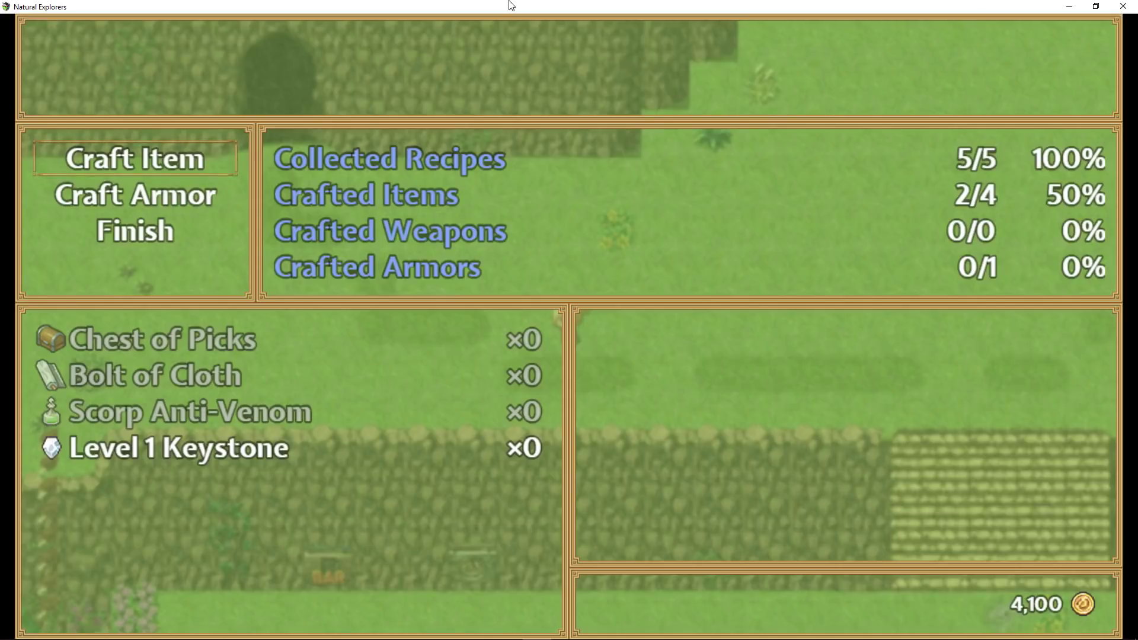
key("Down")
key("Down")
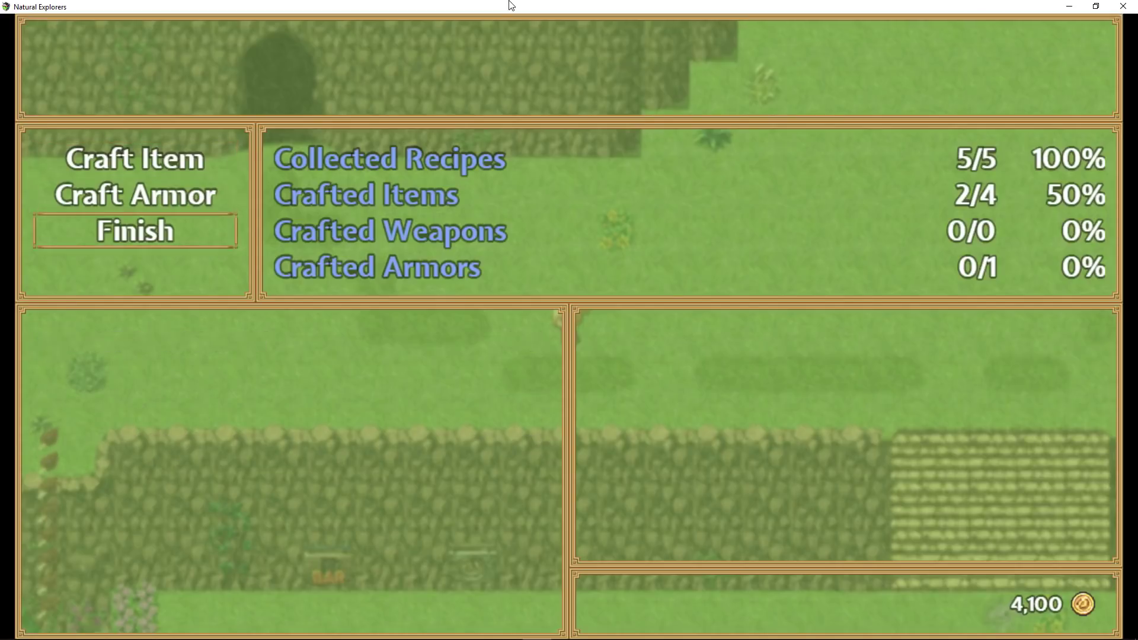
key("Down")
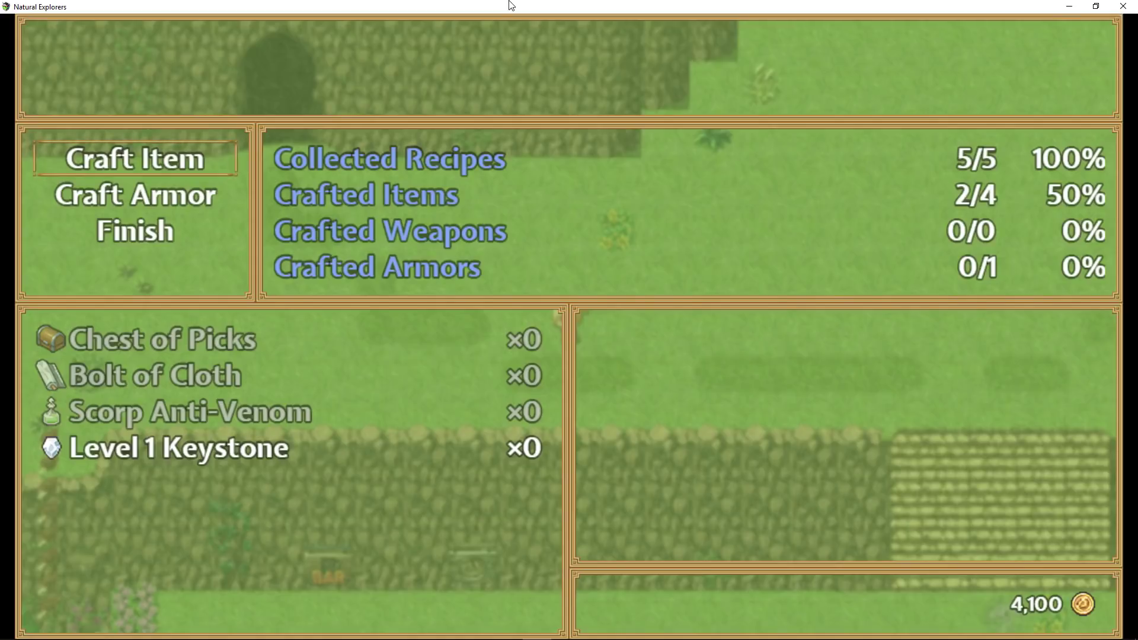
- Examine the ingredients and gold cost of the Level 1 Keystone item recipe
key("Down")
key("Up")
key("Return")
key("Down")
key("Down")
key("Down")
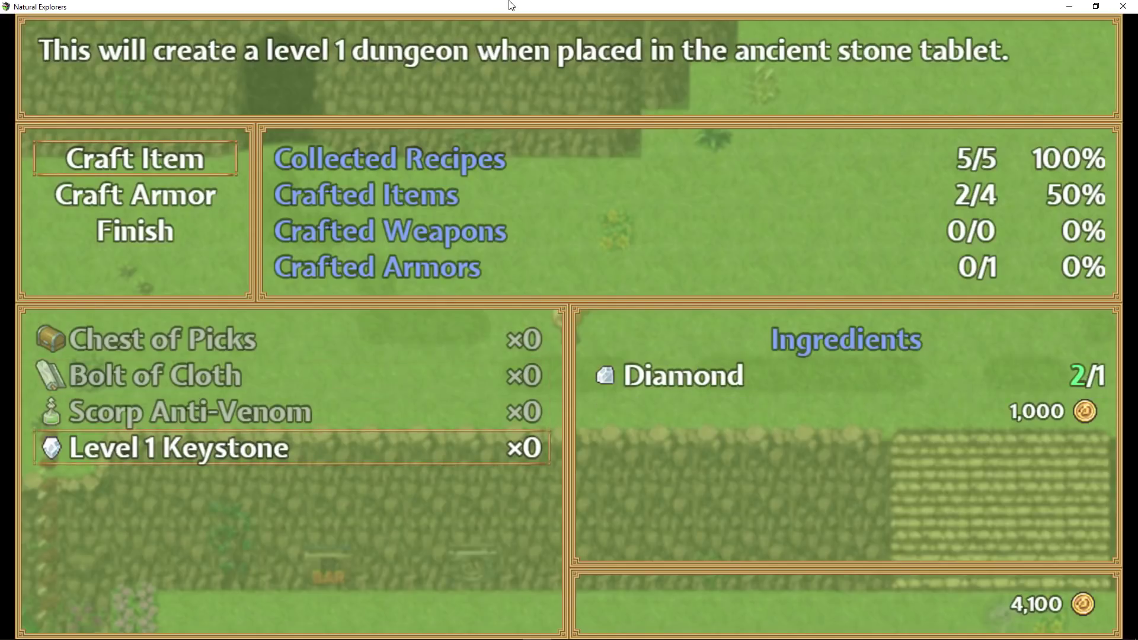
- Review the materials needed for the Furred Leather armor and return to the crafting categories
key("Up")
key("Escape")
key("Down")
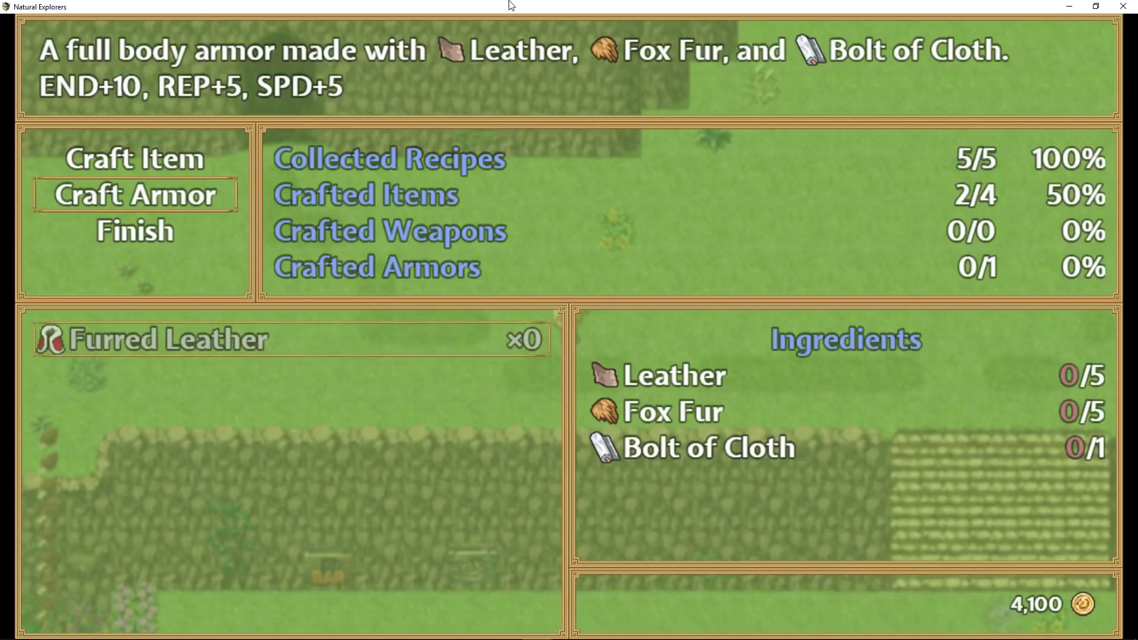
key("Escape")
key("Up")
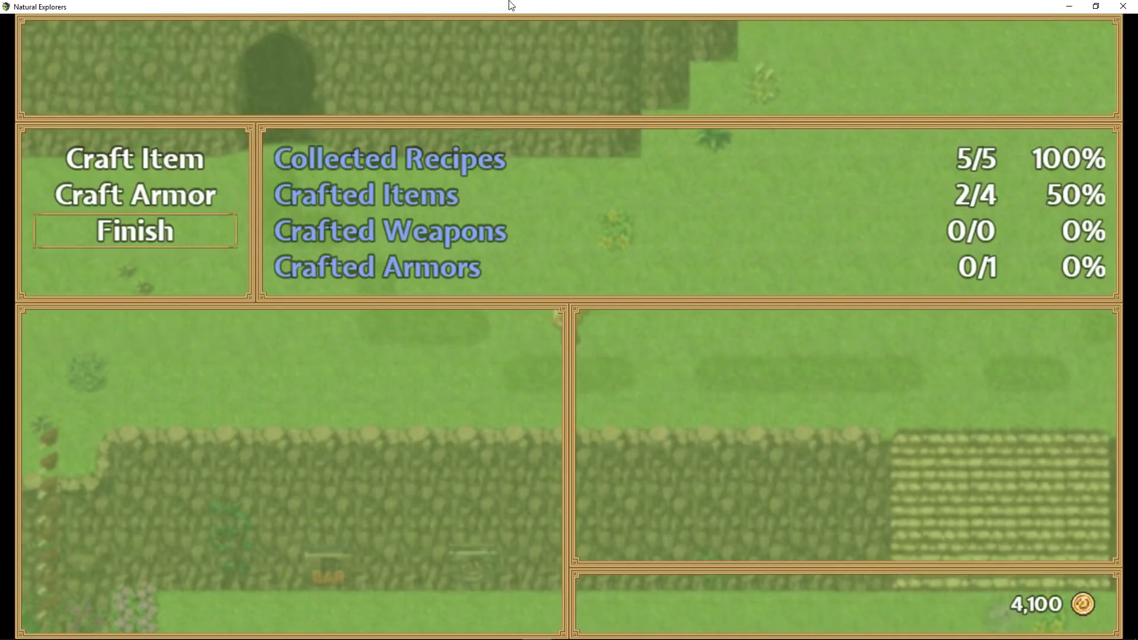
- Check the Salvaged Cloth requirement of the Bolt of Cloth recipe and return to the crafting categories
key("Return")
key("Down")
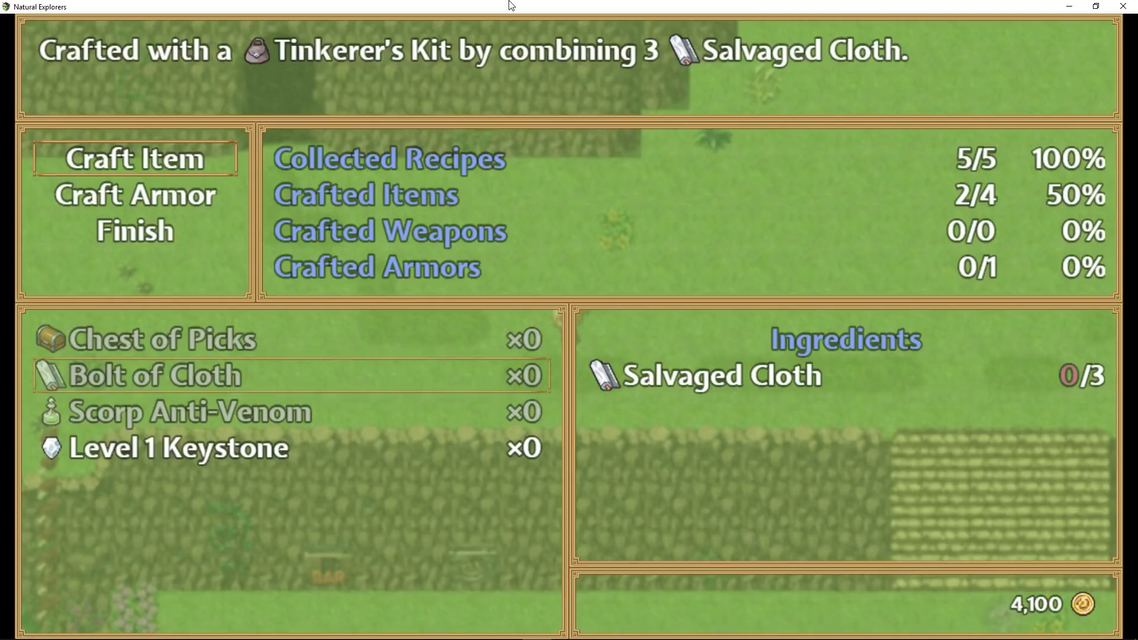
key("Down")
key("Up")
key("Escape")
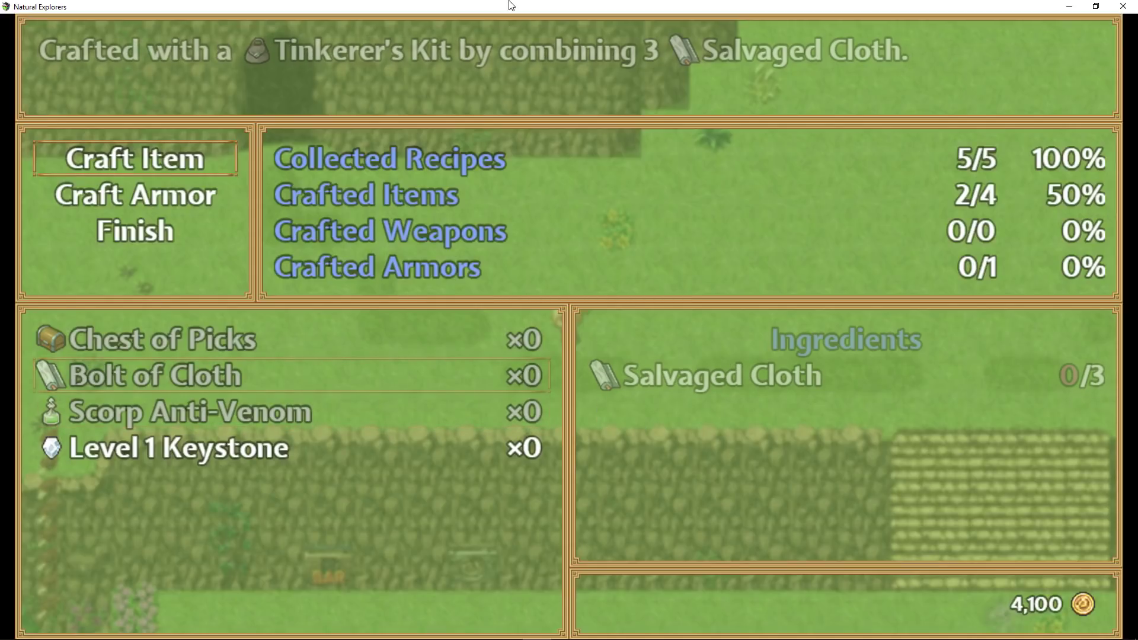
- Examine the ingredients of the Furred Leather and Scorp Anti-Venom recipes
key("Down")
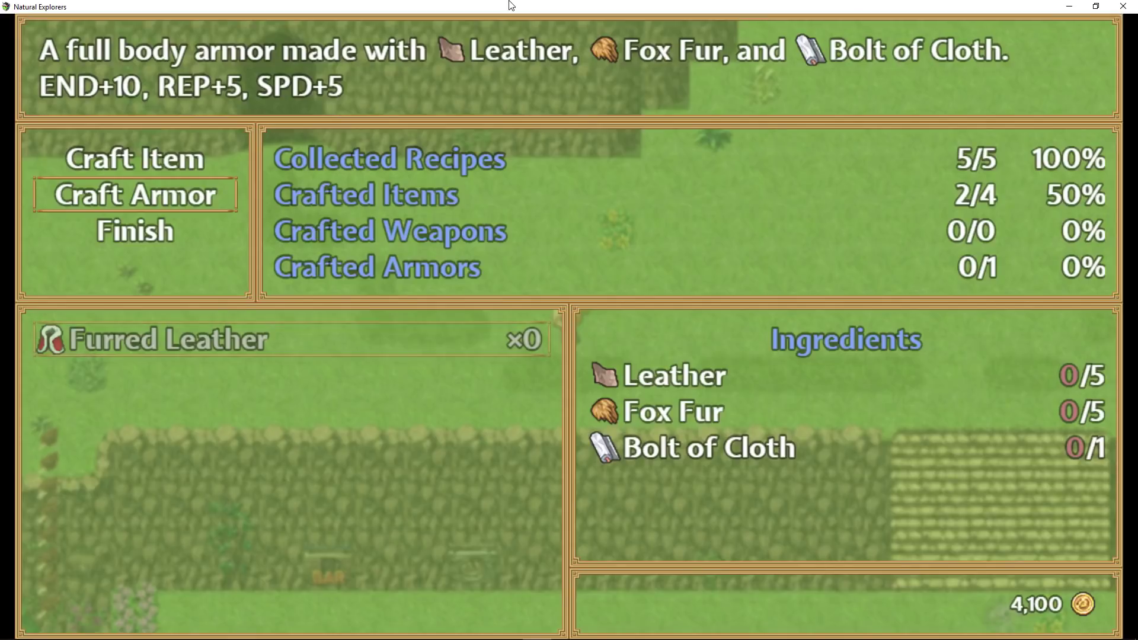
key("Page_Up")
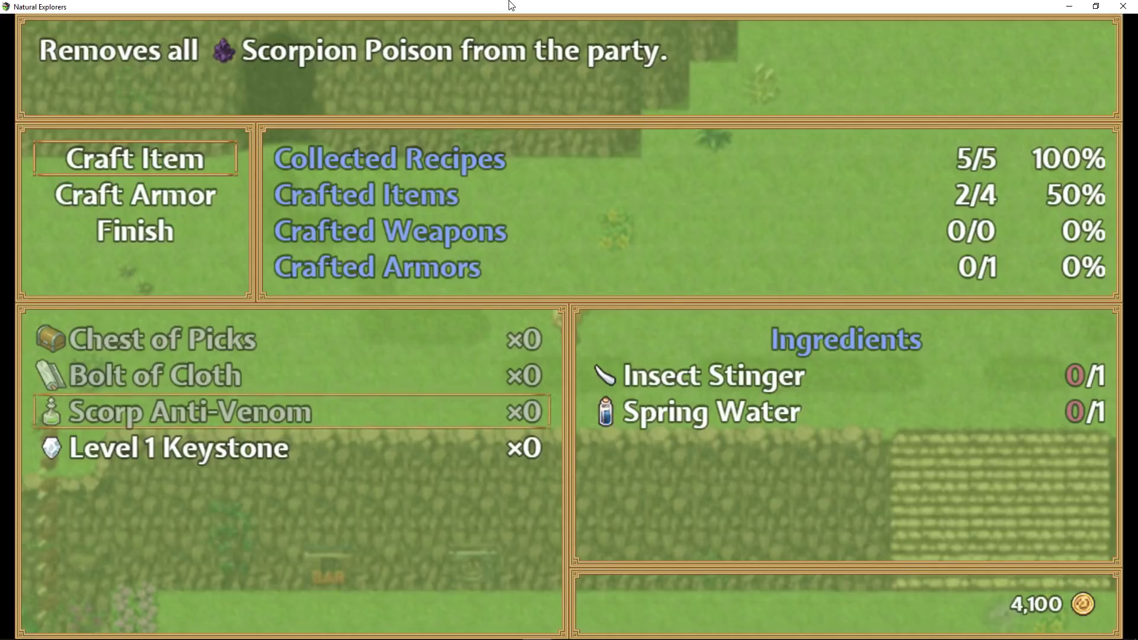
key("Up")
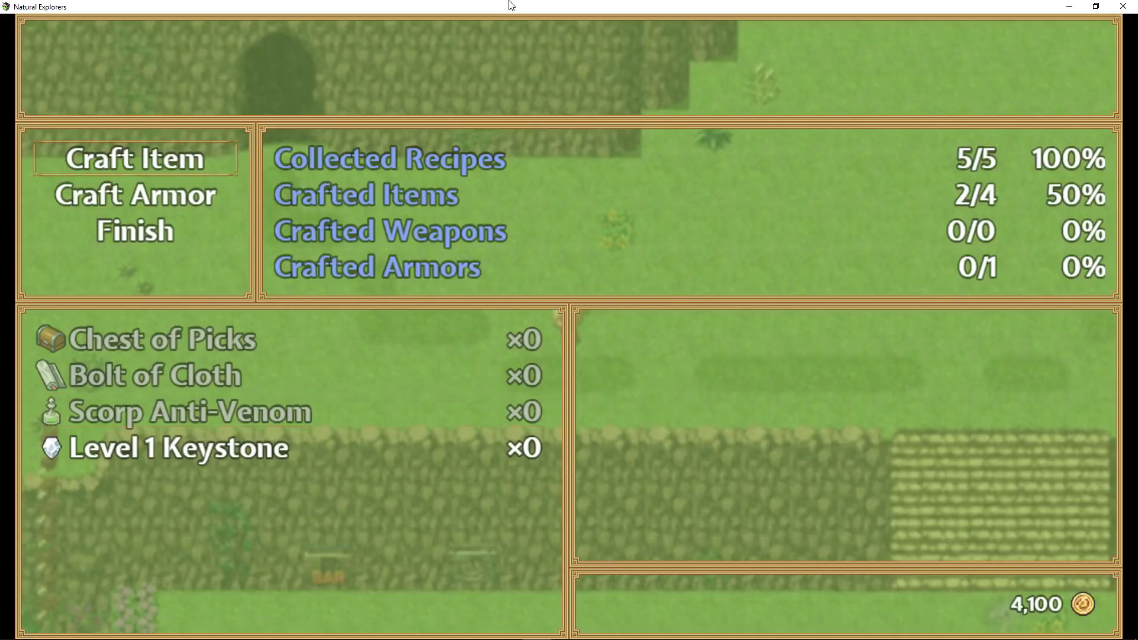
key("Down")
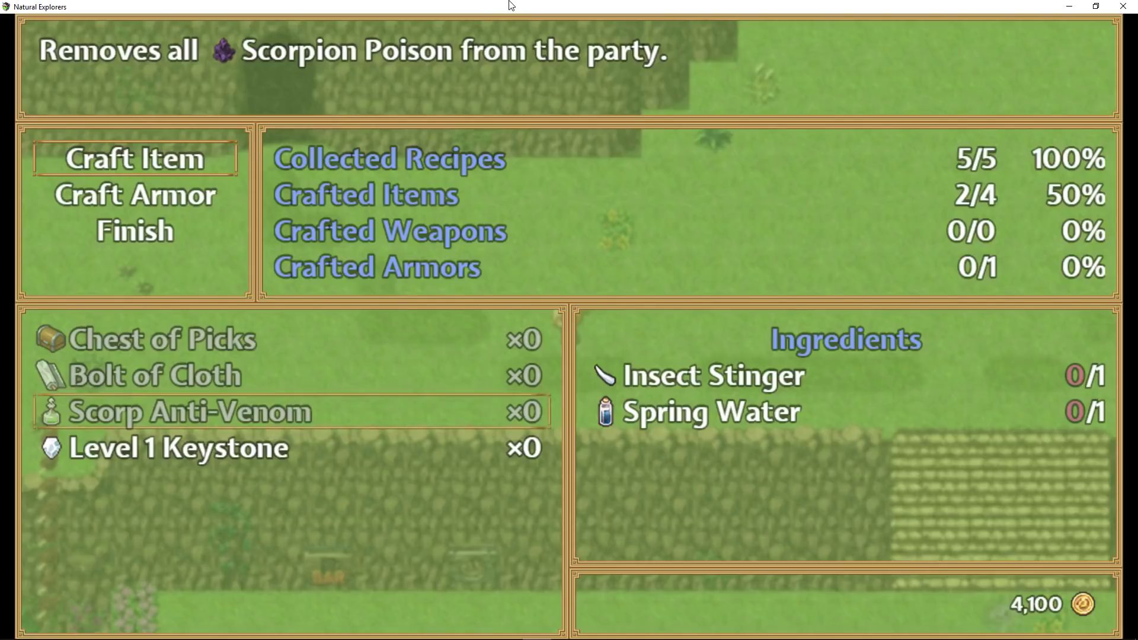
- Leave the crafting screen and end the playtest to return to the RPG Maker MV editor
key("Escape")
key("Escape")
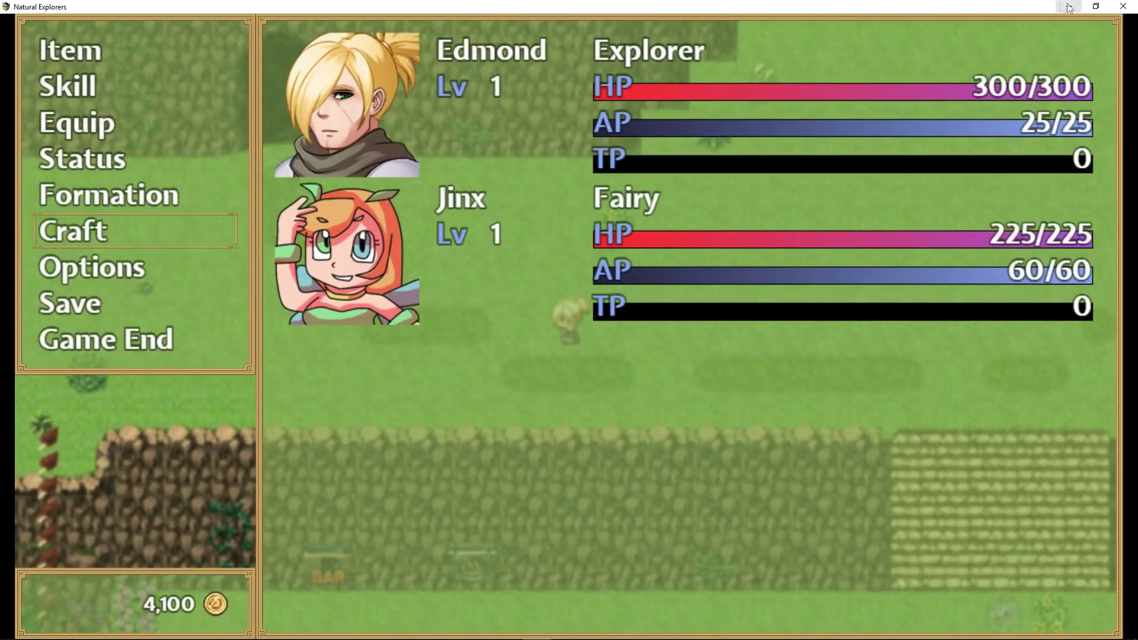
left_click(1124, 6)
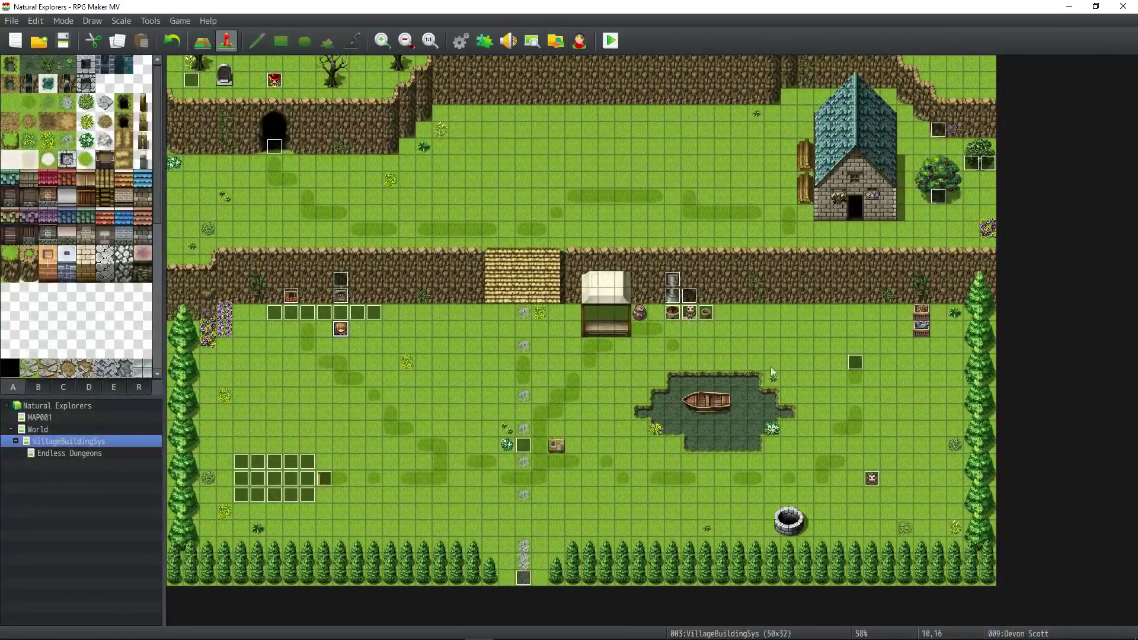
- Edit the Shop Processing command of the TravellingMerchant event, adding Spring Water to the merchandise at the standard price
double_click(858, 364)
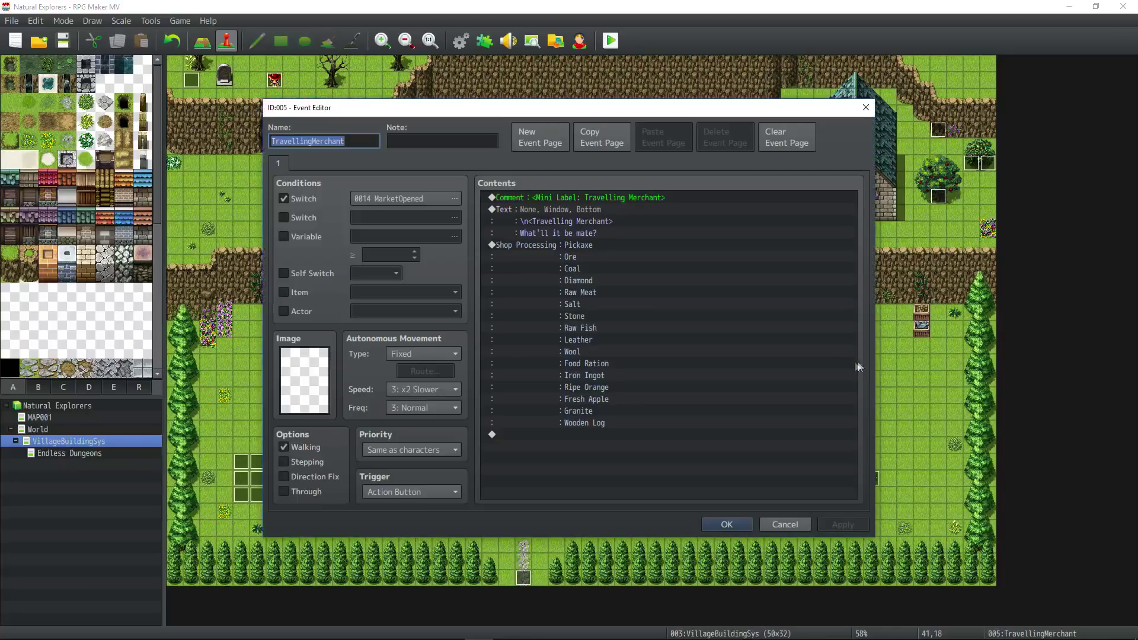
left_click(578, 246)
right_click(578, 247)
left_click(605, 271)
scroll(646, 348, "down", 3)
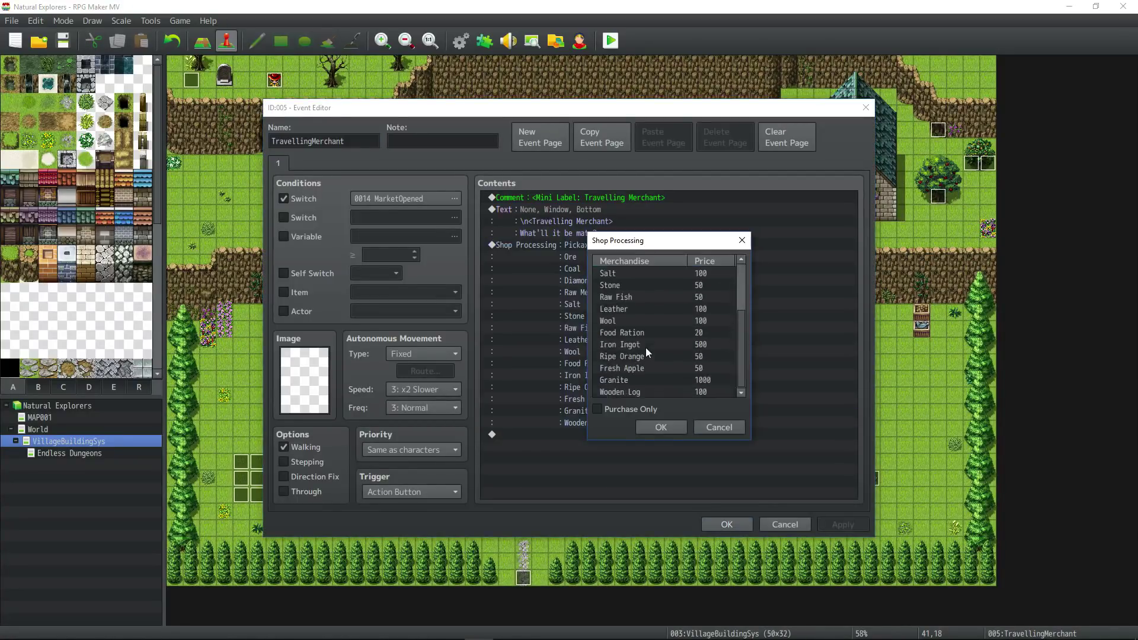
double_click(632, 388)
left_click(688, 281)
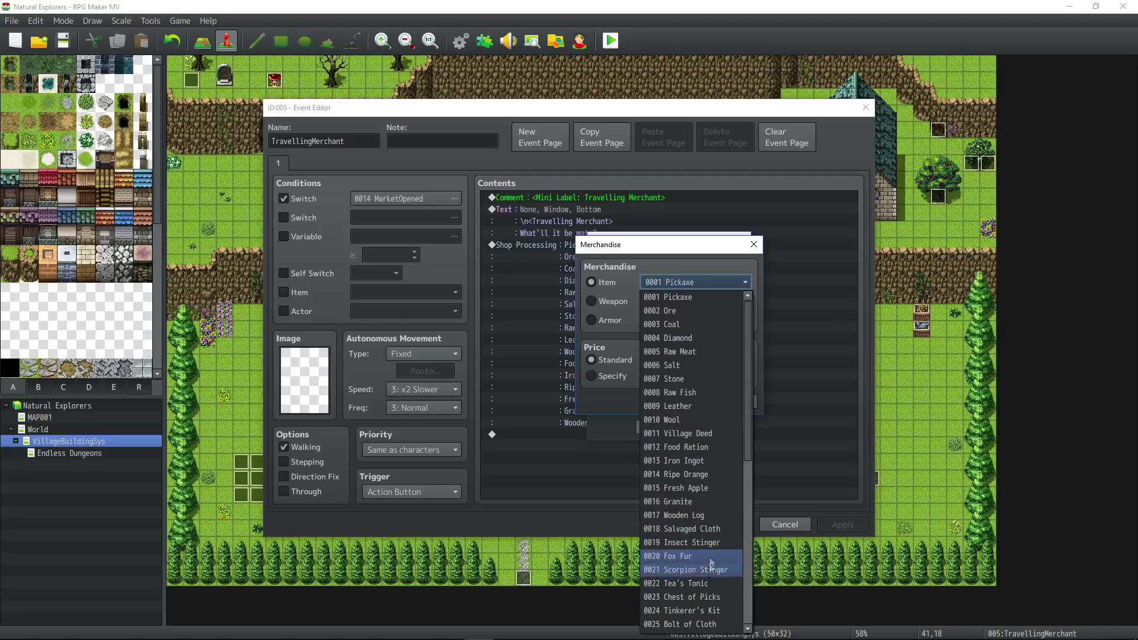
scroll(717, 599, "down", 2)
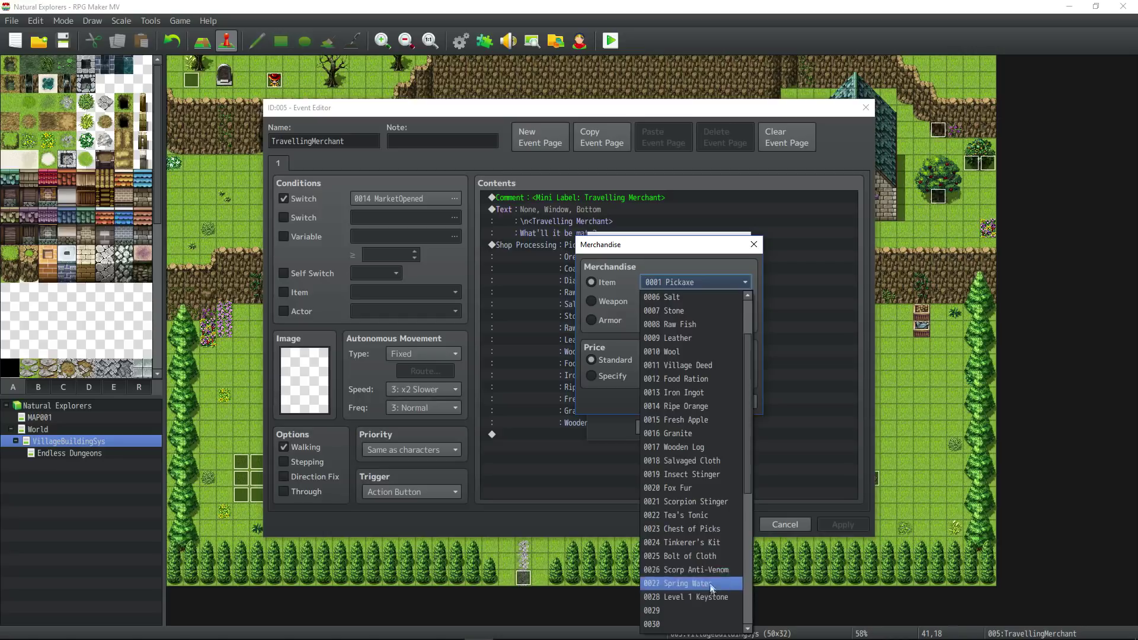
left_click(713, 584)
left_click(668, 406)
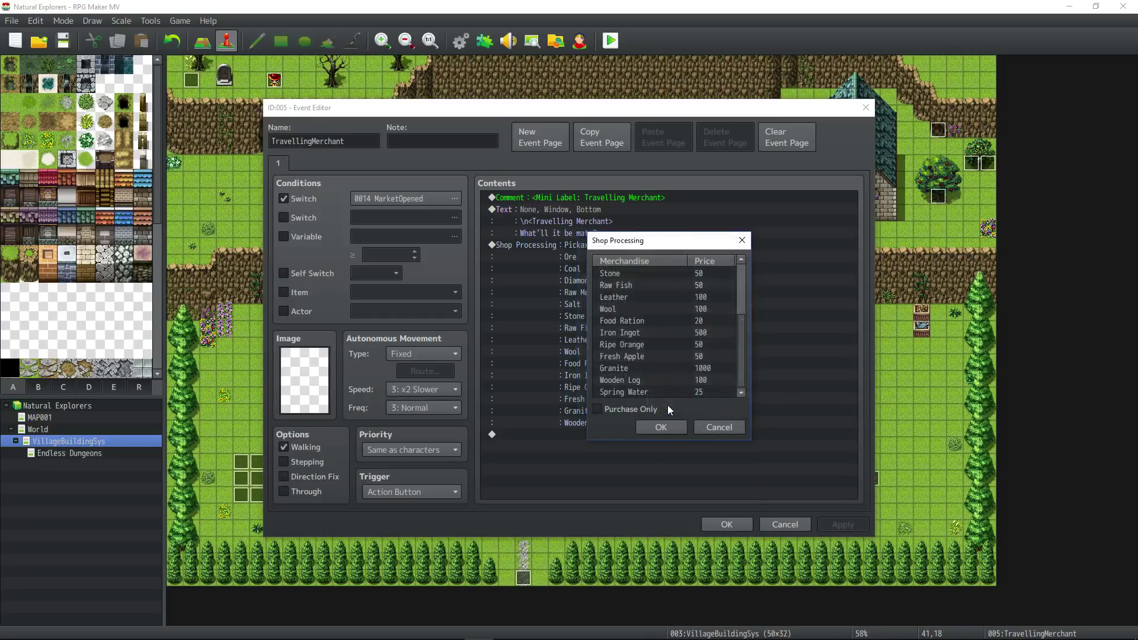
- Confirm the Travelling Merchant's shop merchandise and accept the event's changes
left_click(661, 428)
left_click(726, 524)
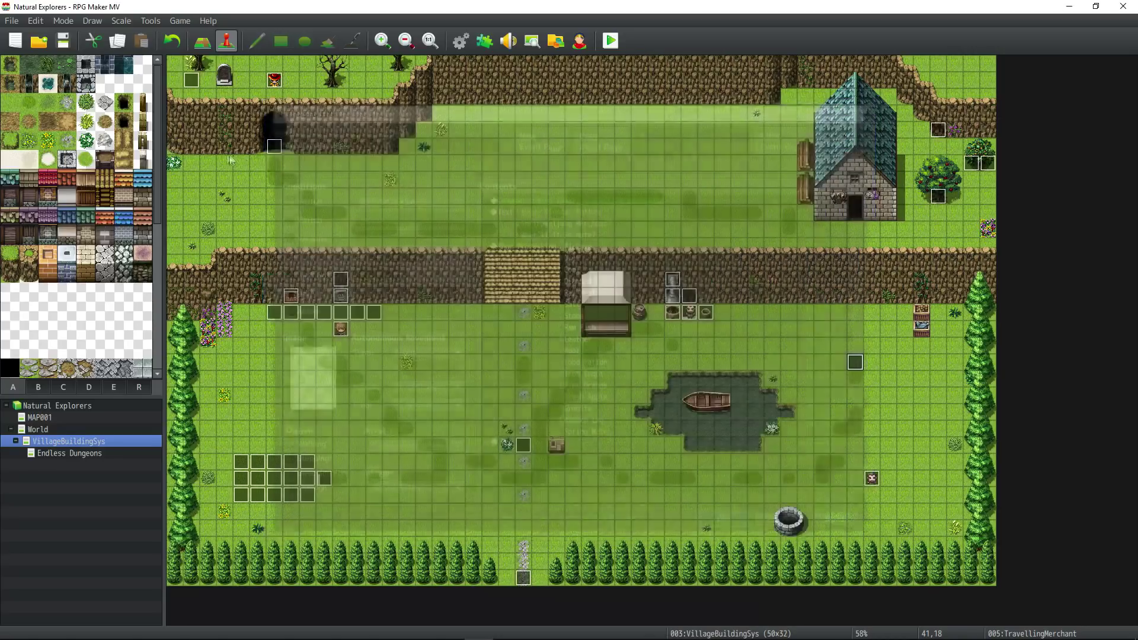
- Examine the Spring Water and Ripe Orange entries in the item database, comparing their descriptions, effects and notes
left_click(461, 43)
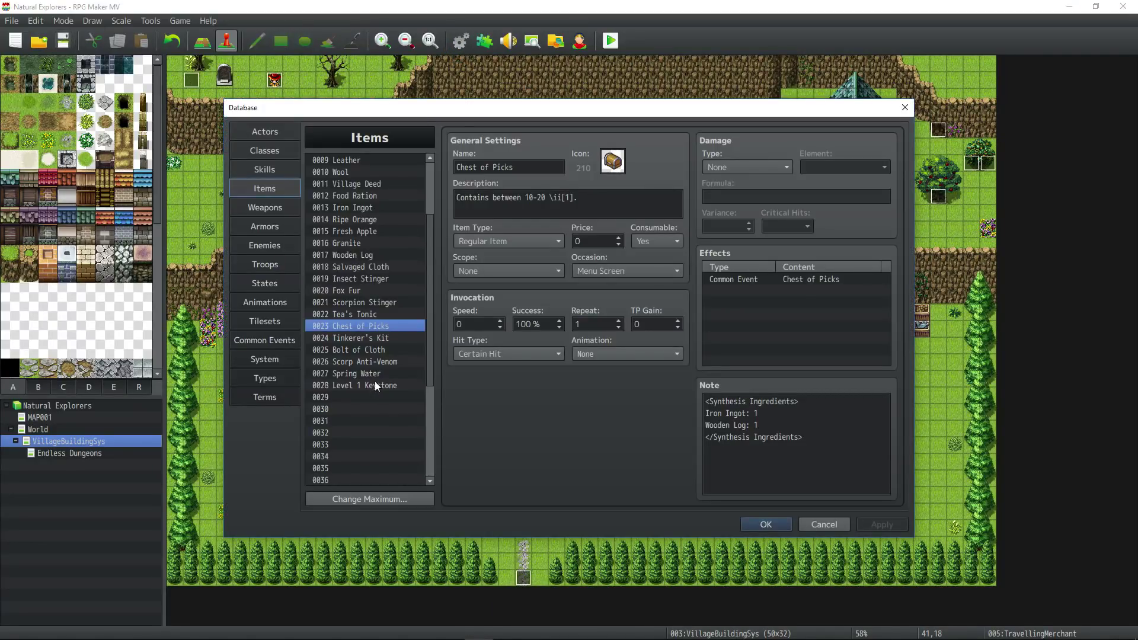
left_click(380, 374)
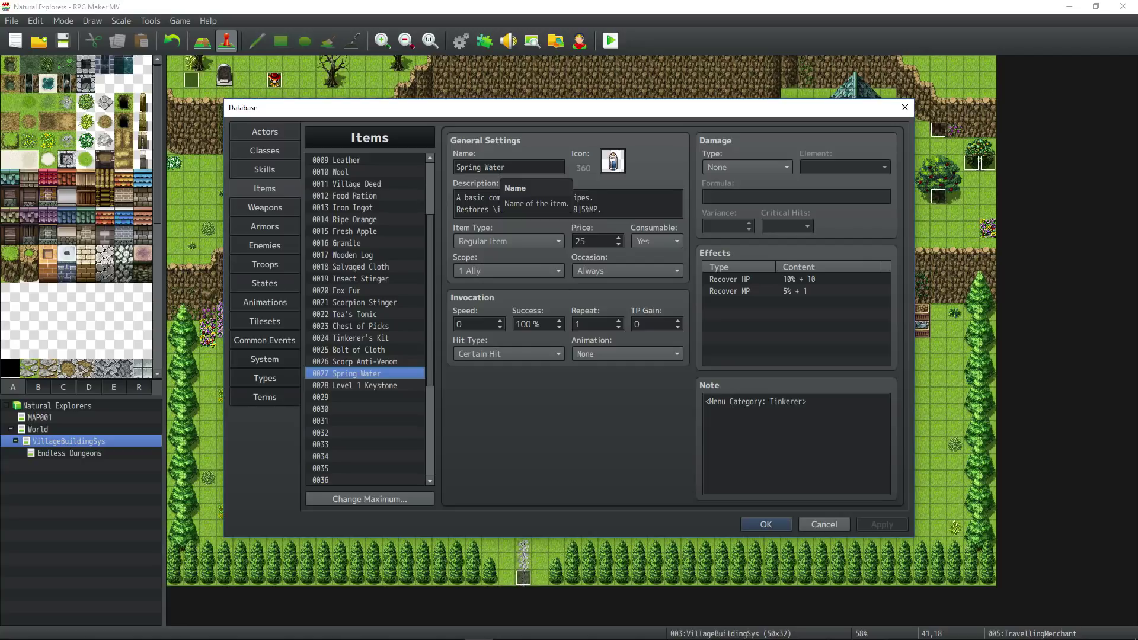
left_click(363, 220)
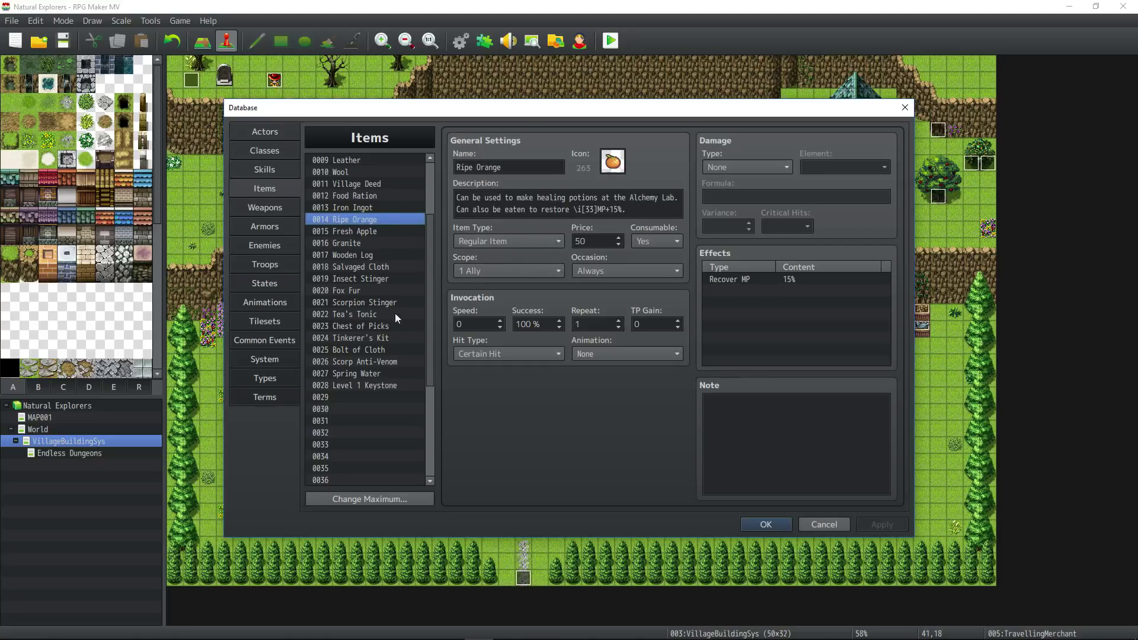
left_click(766, 524)
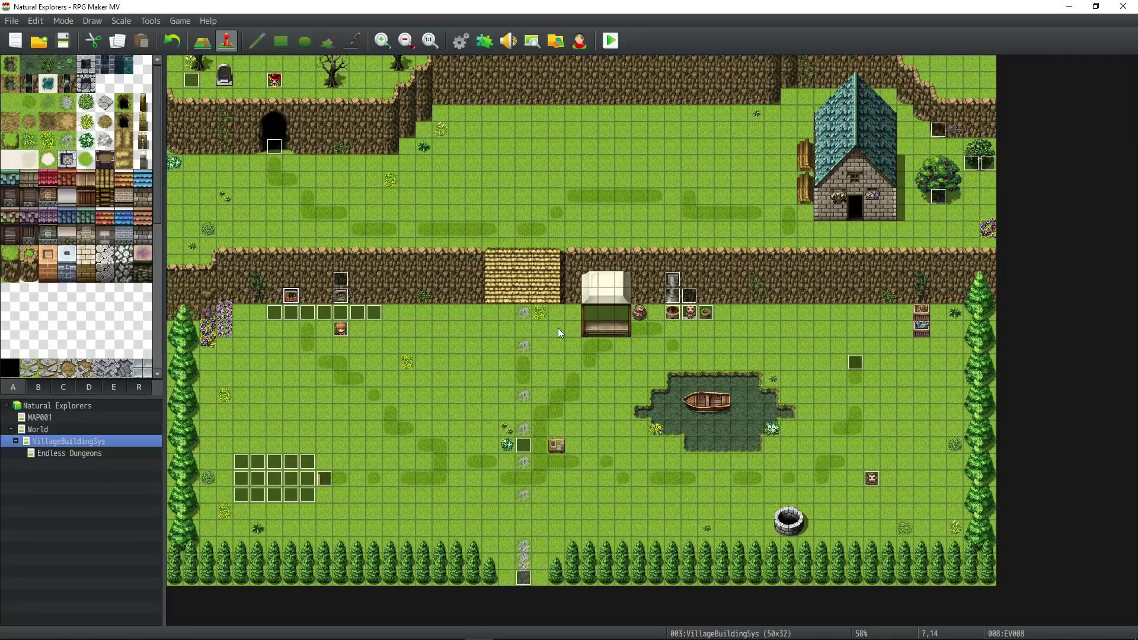
left_click(461, 41)
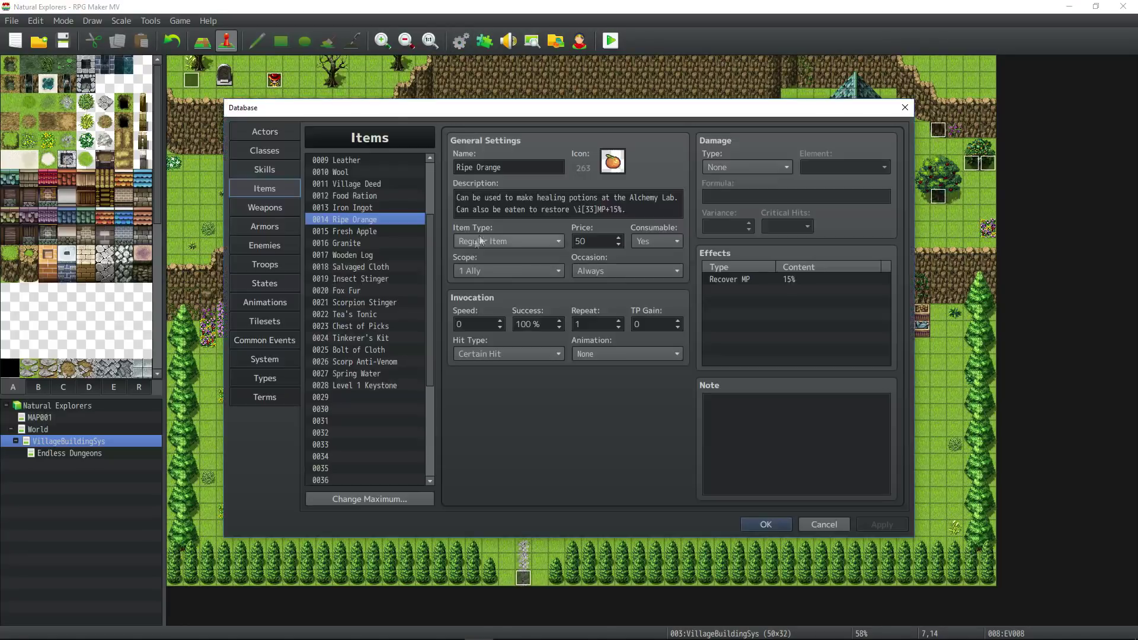
left_click(355, 217)
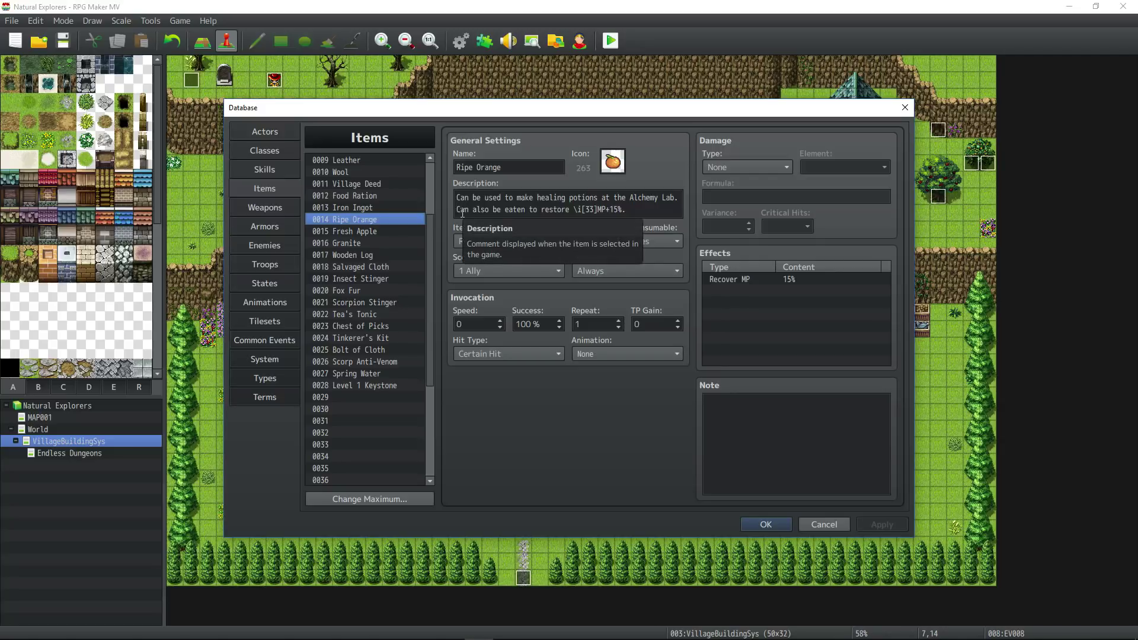
left_click(379, 374)
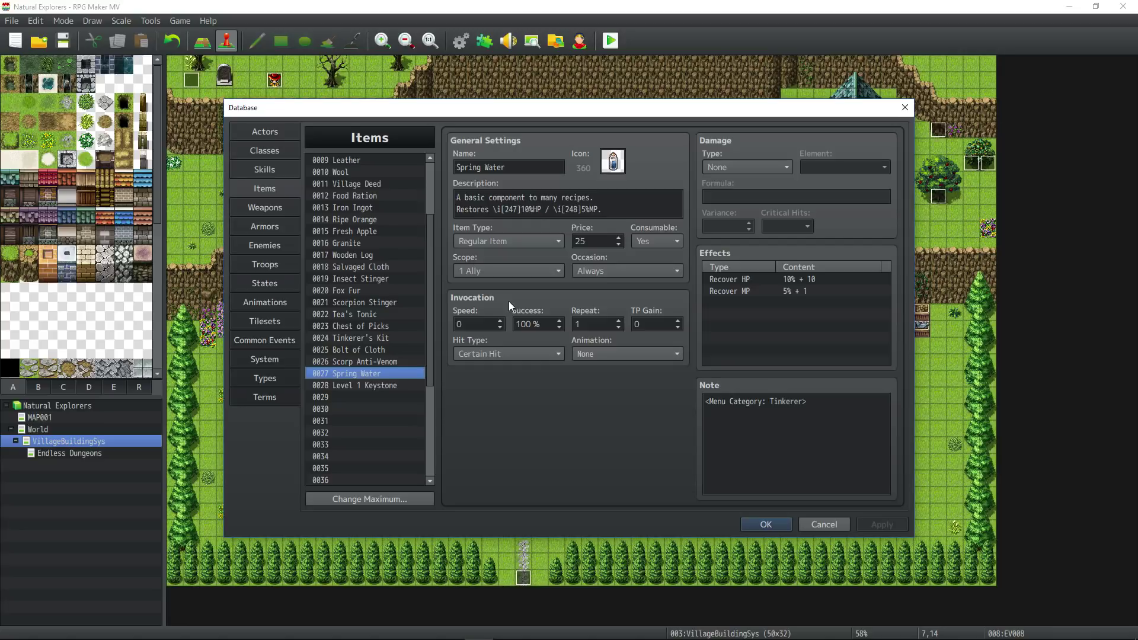
- Change the Insect Stinger ingredient in the Scorp Anti-Venom item's synthesis note to Scorpion Stinger and apply the change
left_click(396, 363)
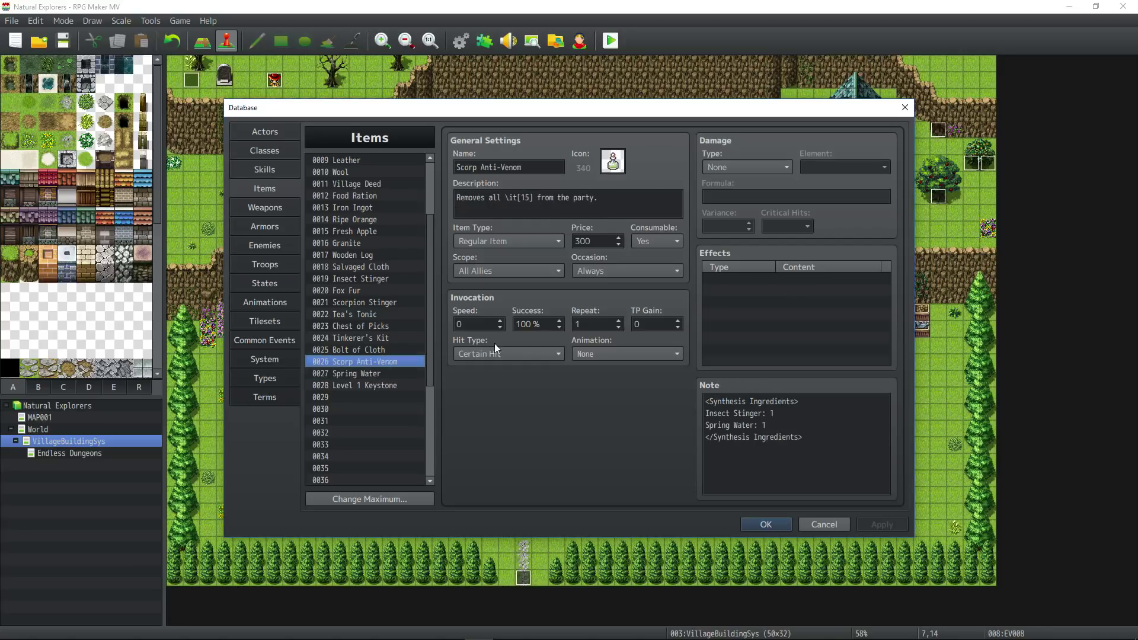
left_click_drag(706, 401, 804, 439)
left_click(727, 413)
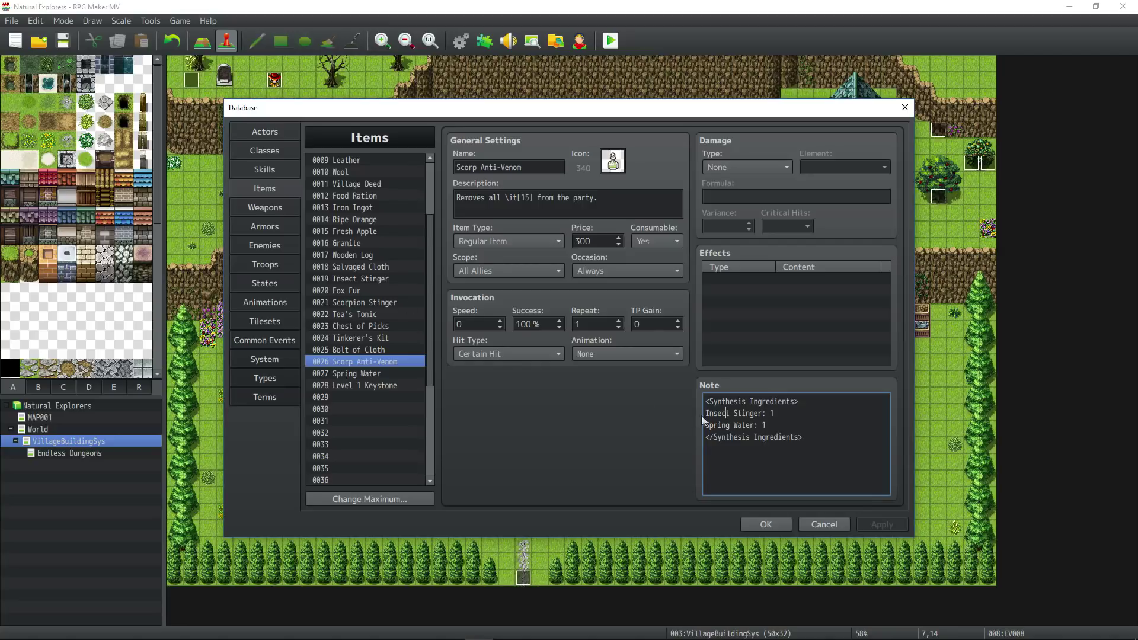
double_click(729, 413)
type("Scorpion")
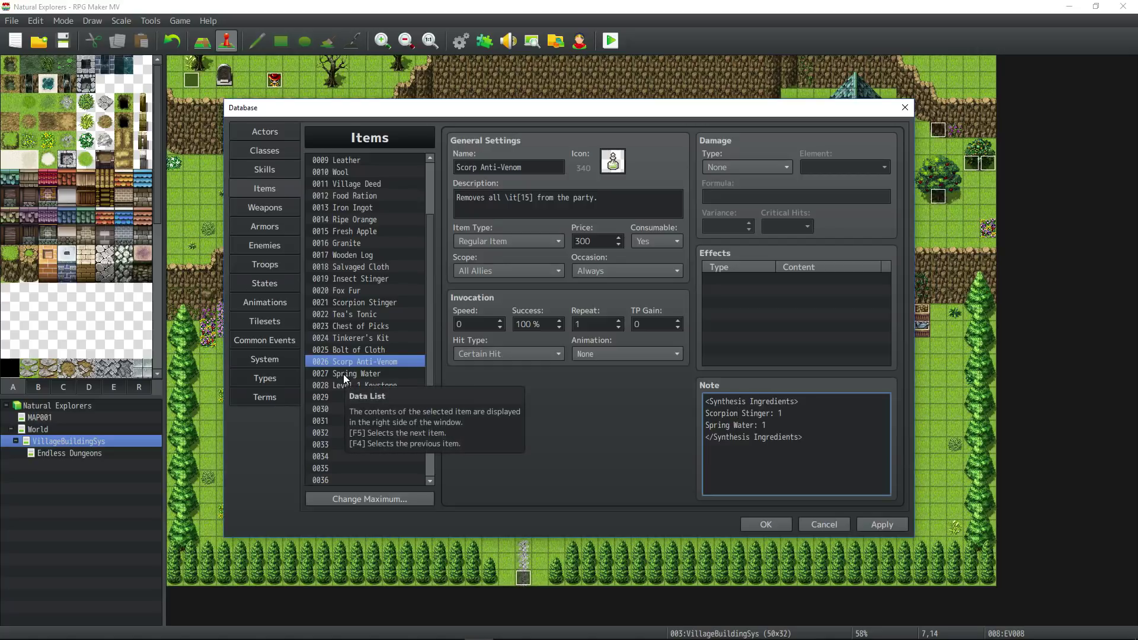
left_click(906, 529)
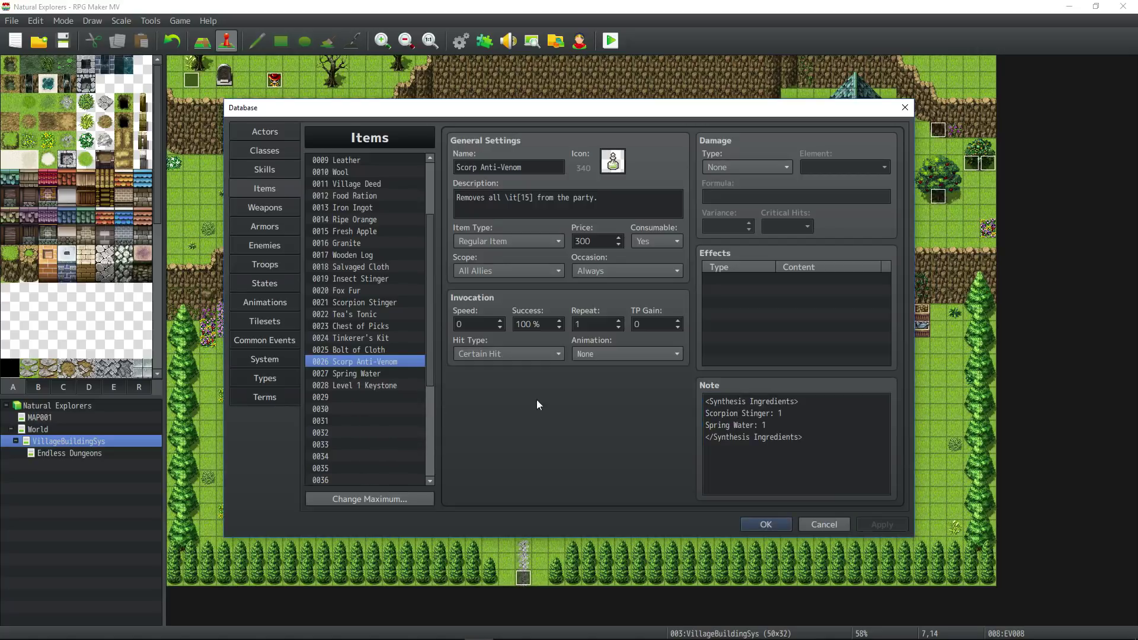
- Copy the <Menu Category: Tinkerer> note tag from Insect Stinger to the other crafting materials, including Scorpion Stinger and Diamond
left_click(361, 279)
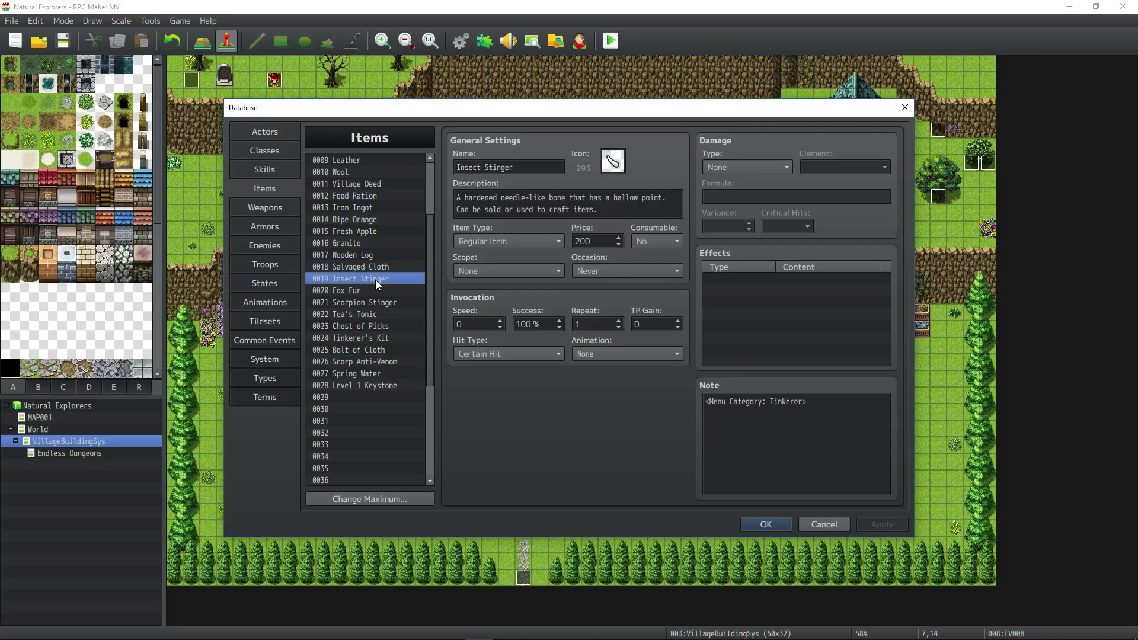
triple_click(755, 396)
key("ctrl+c")
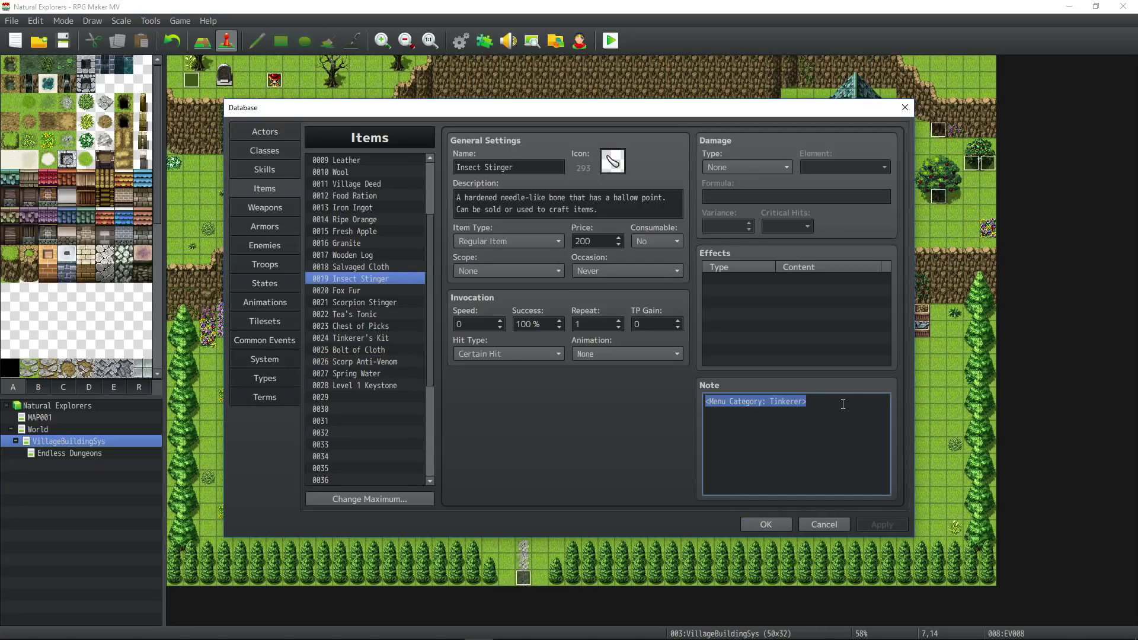
left_click(362, 303)
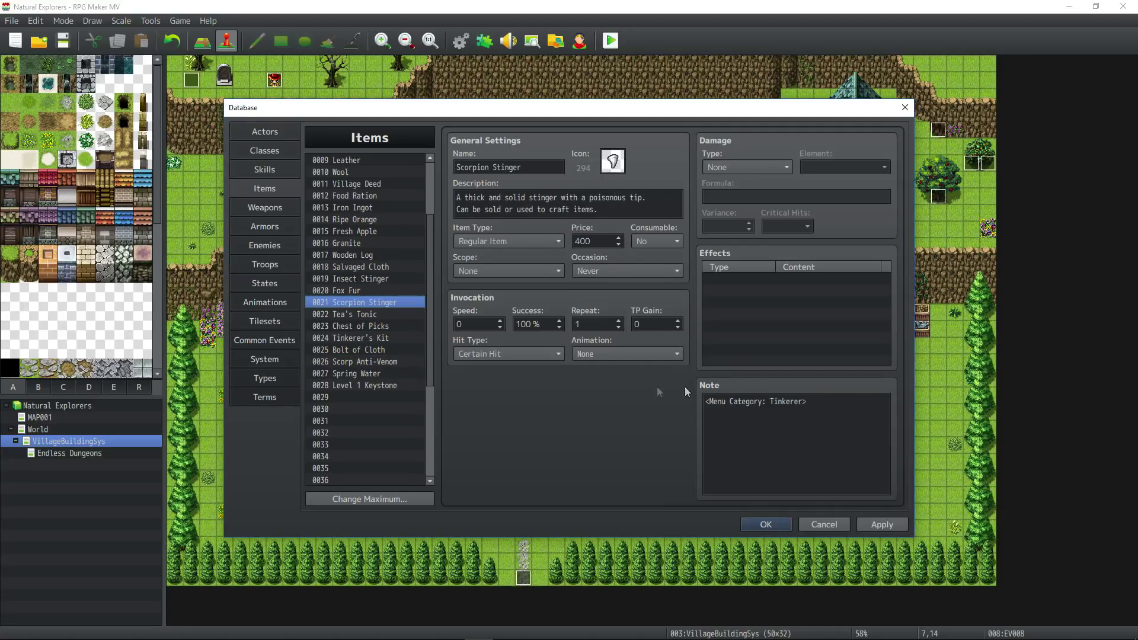
left_click(364, 279)
left_click(373, 267)
left_click(359, 242)
left_click_drag(358, 236, 357, 196)
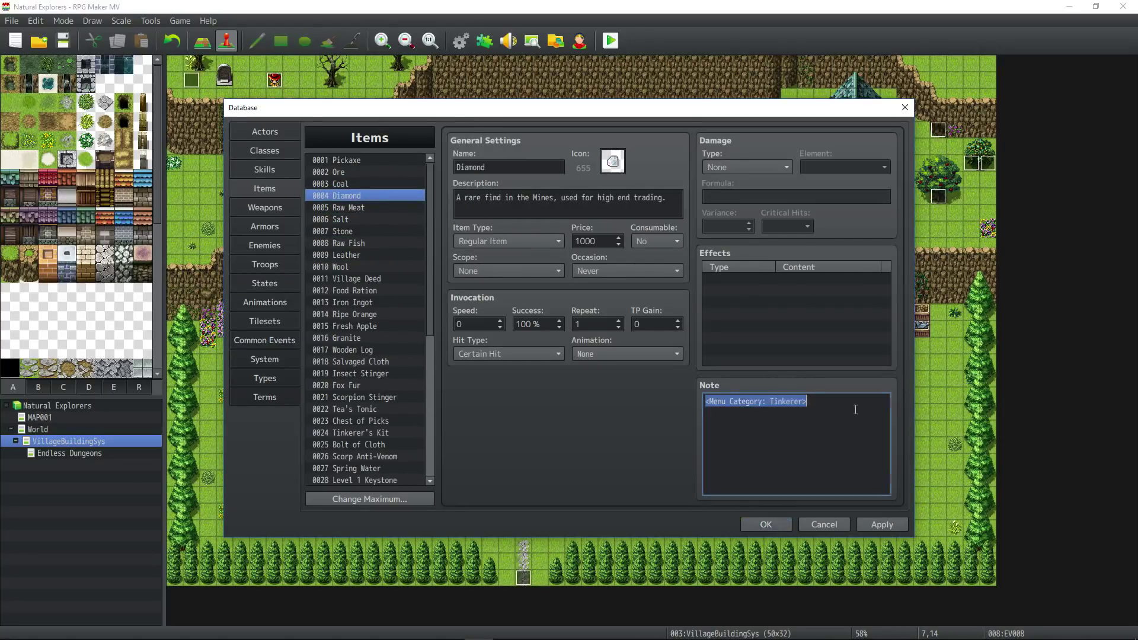
scroll(362, 379, "down", 1)
left_click(361, 386)
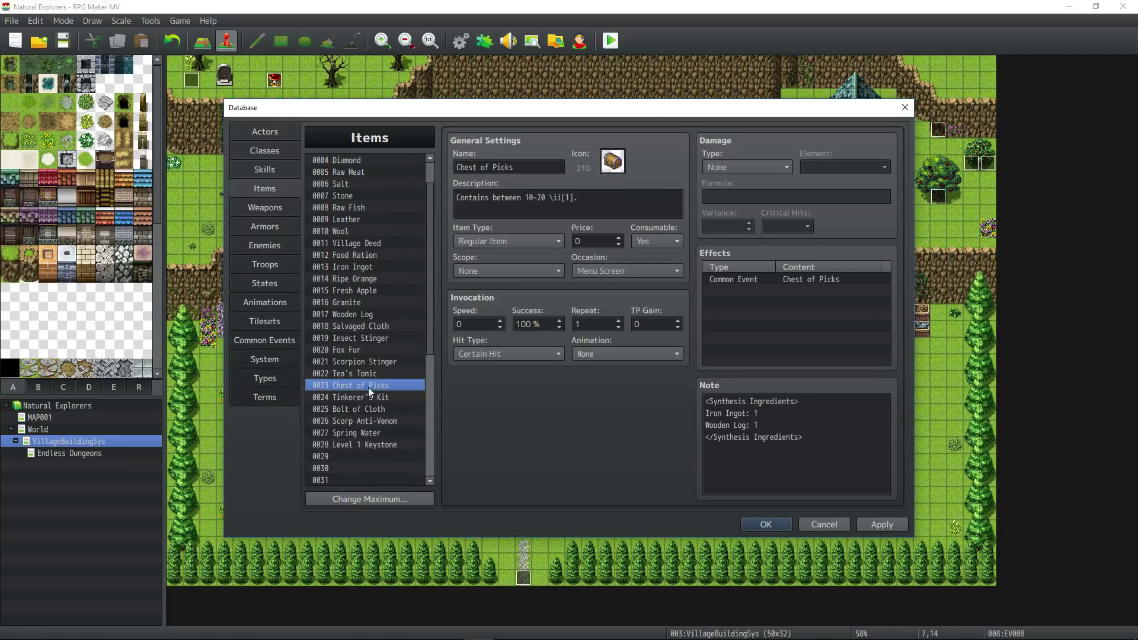
left_click(830, 437)
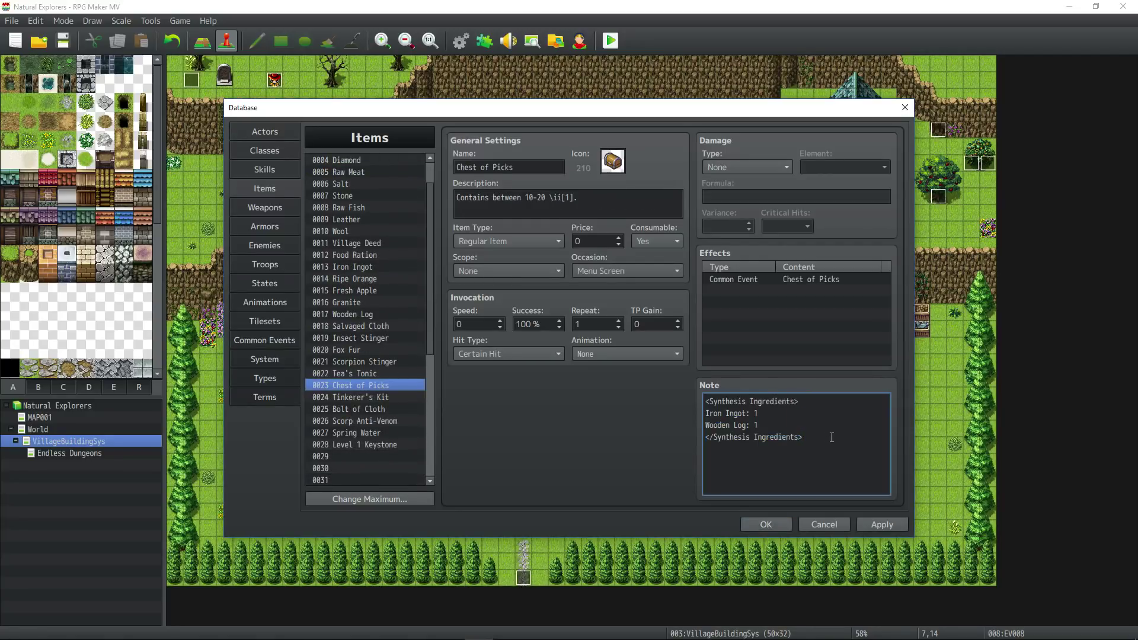
key("Return")
key("ctrl+v")
left_click_drag(809, 449, 689, 446)
key("BackSpace")
- Apply the item note changes and check the synthesis notes of the Level 1 Keystone and Chest of Picks items
left_click(884, 525)
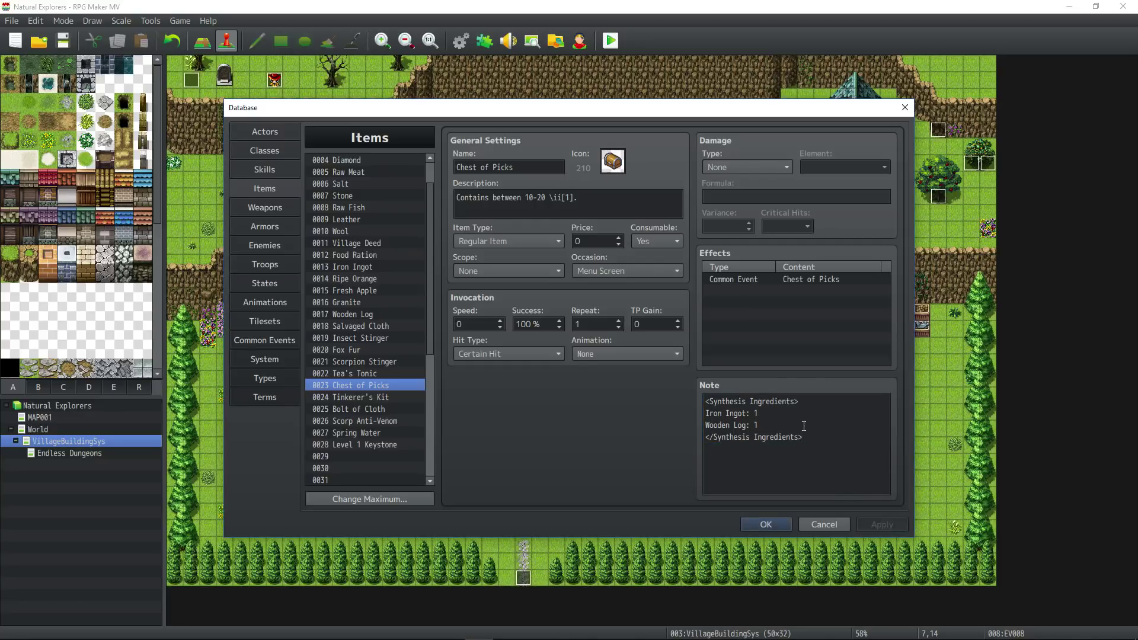
left_click(356, 445)
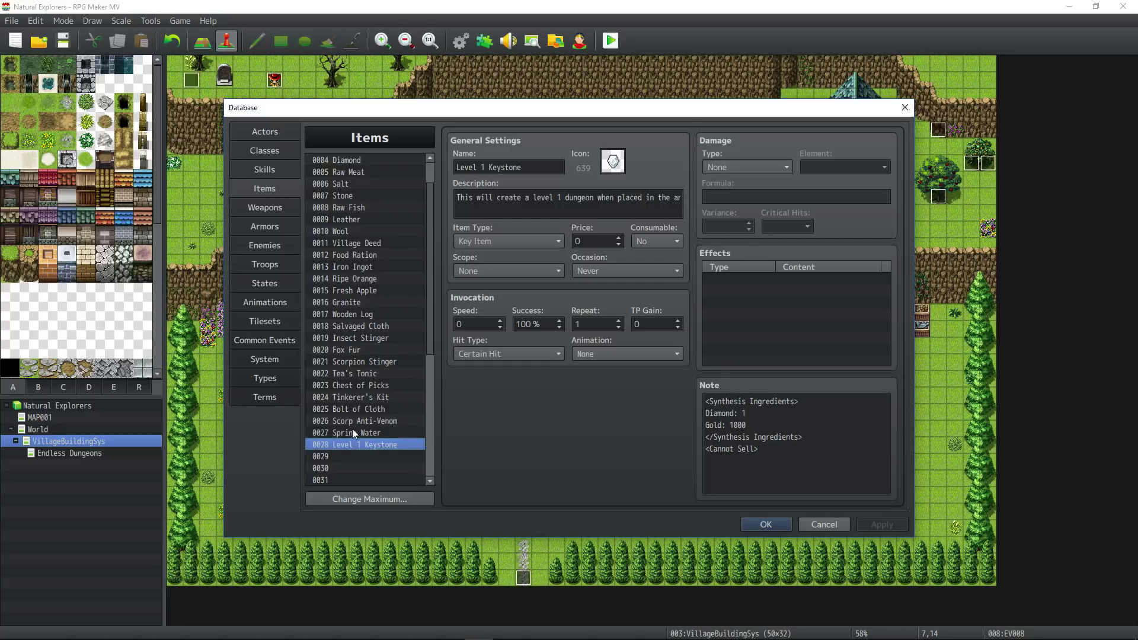
left_click(365, 402)
left_click(372, 386)
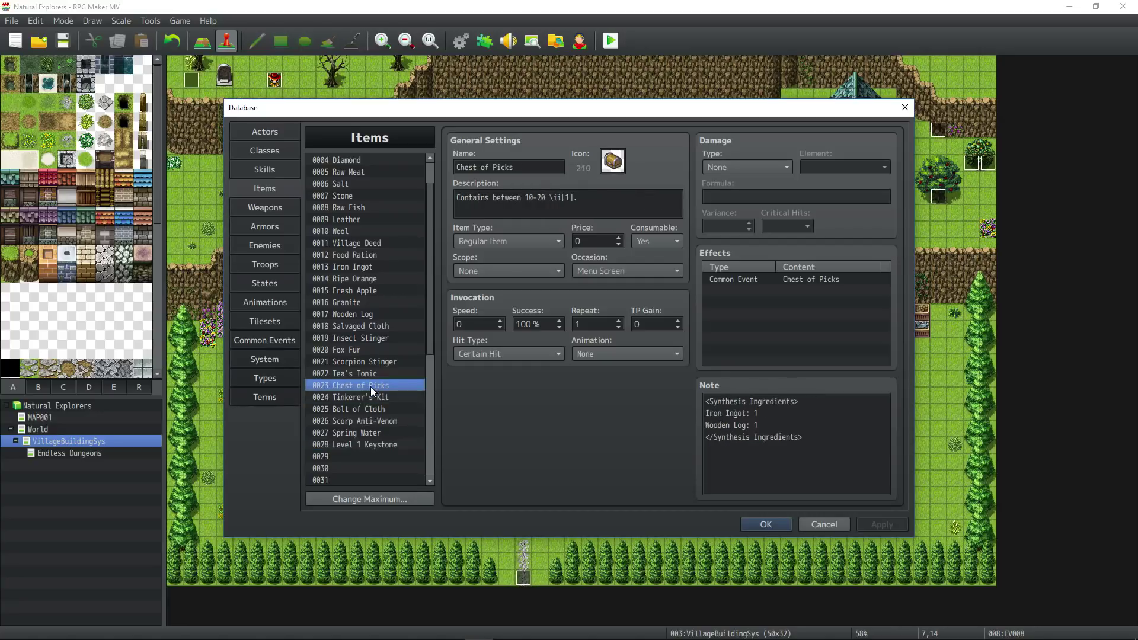
- Open the Chest of Picks common event and review its opening text and Show Animation command
left_click(270, 339)
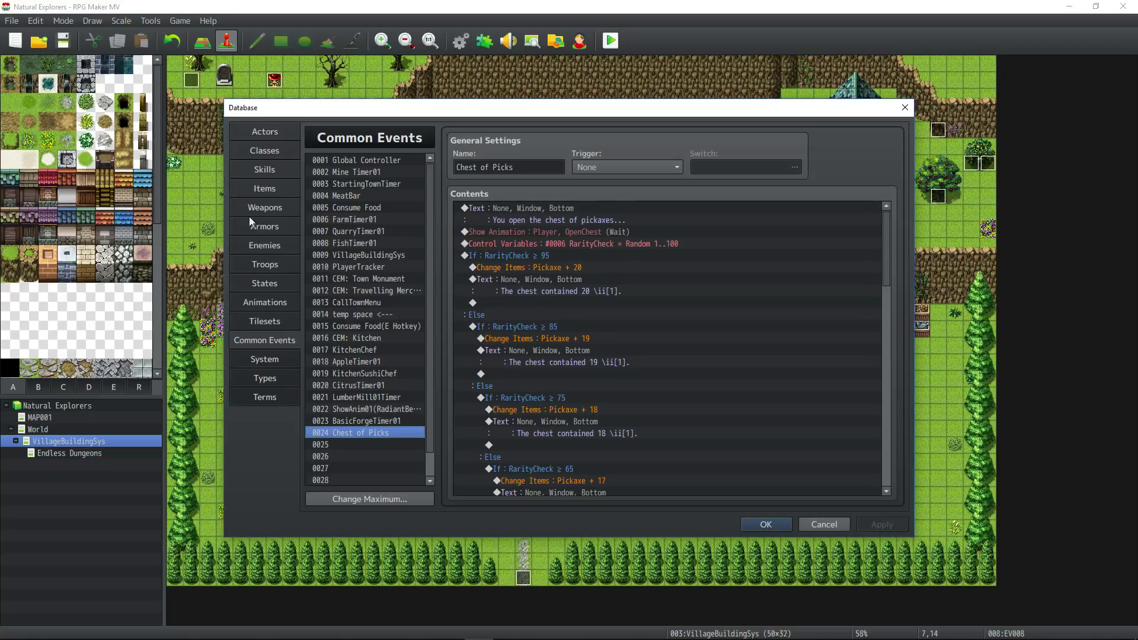
left_click(533, 209)
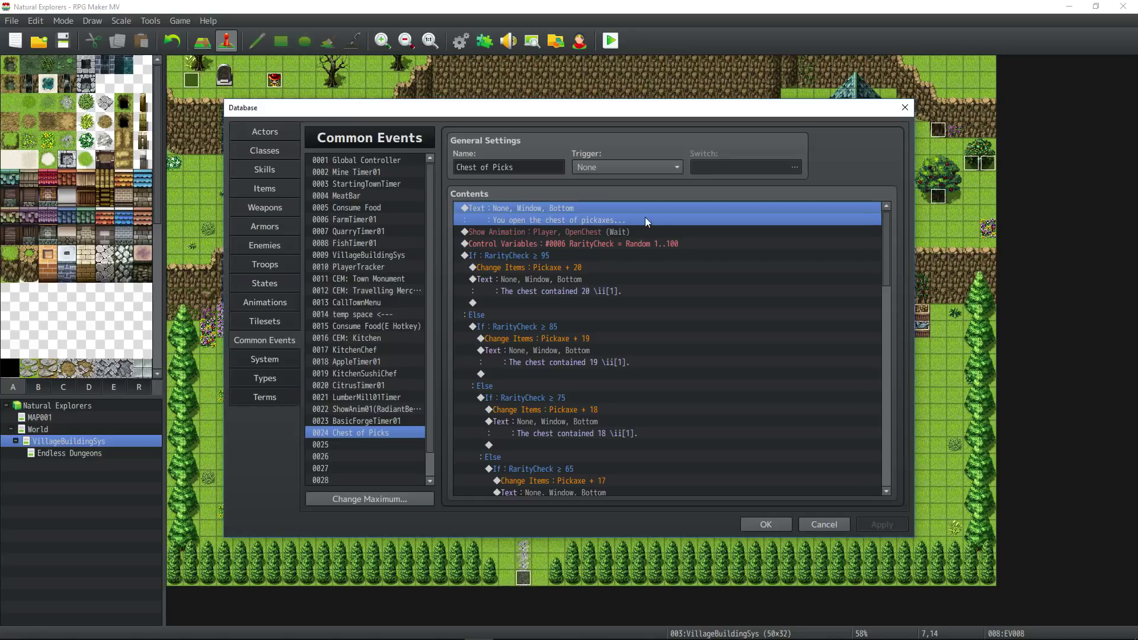
left_click(535, 233)
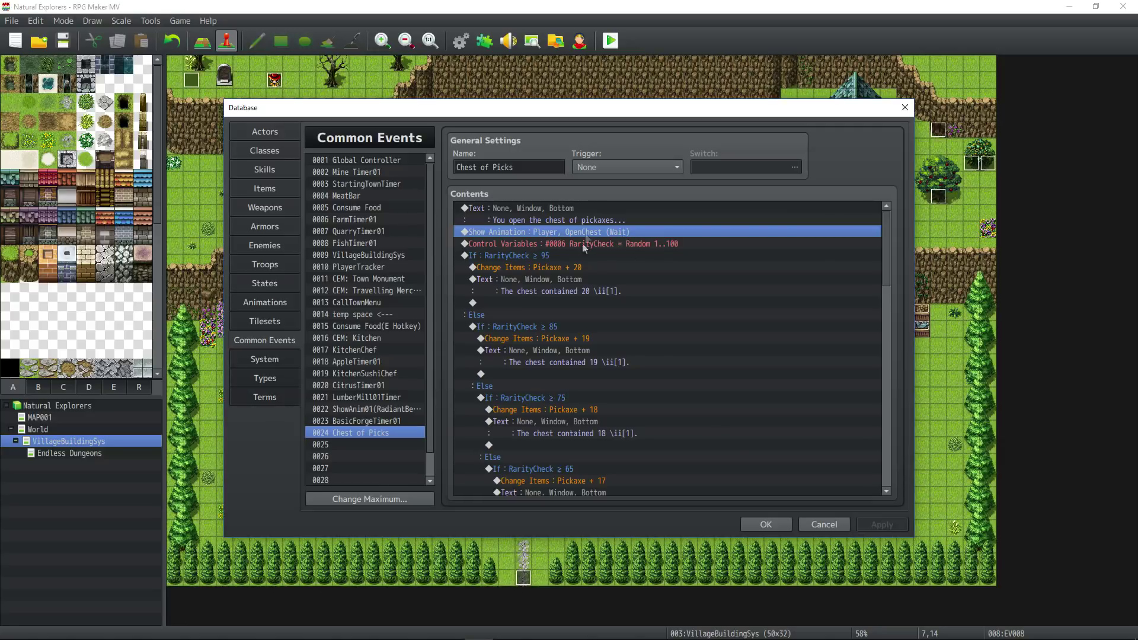
- Preview the OpenChest and Generate Dungeon animations in the database
left_click(272, 305)
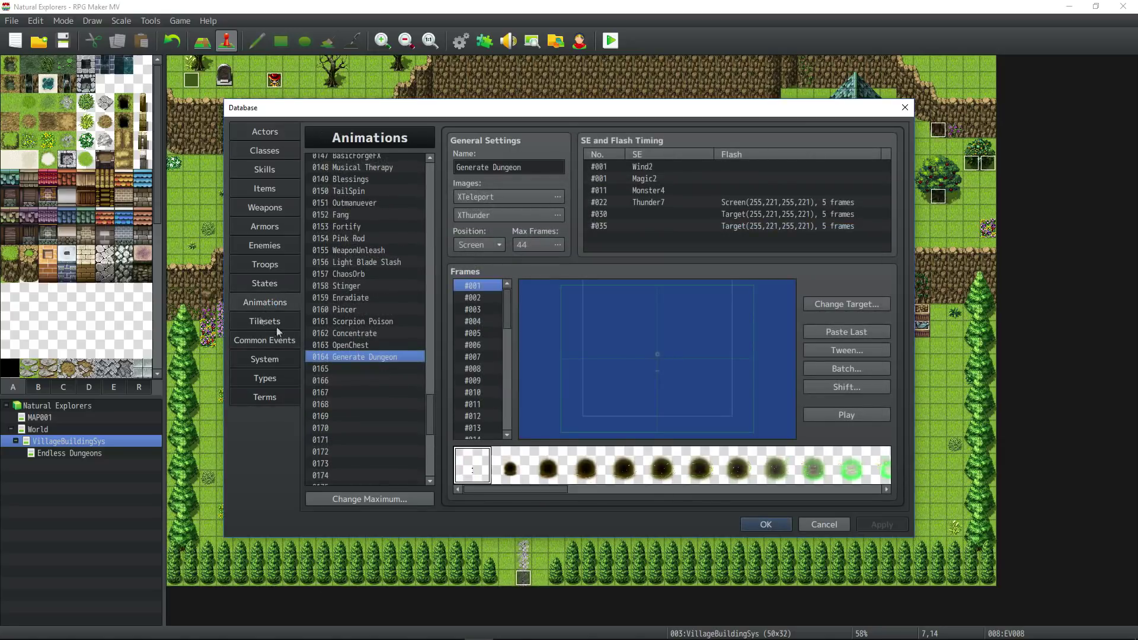
left_click(366, 347)
left_click(846, 414)
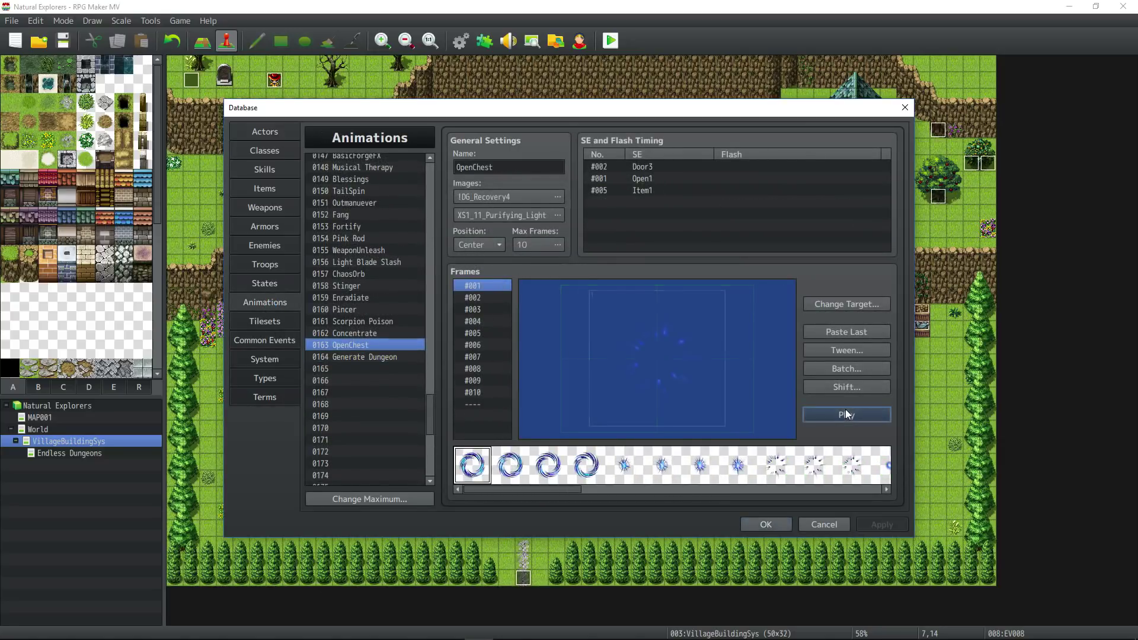
left_click(371, 357)
left_click(834, 414)
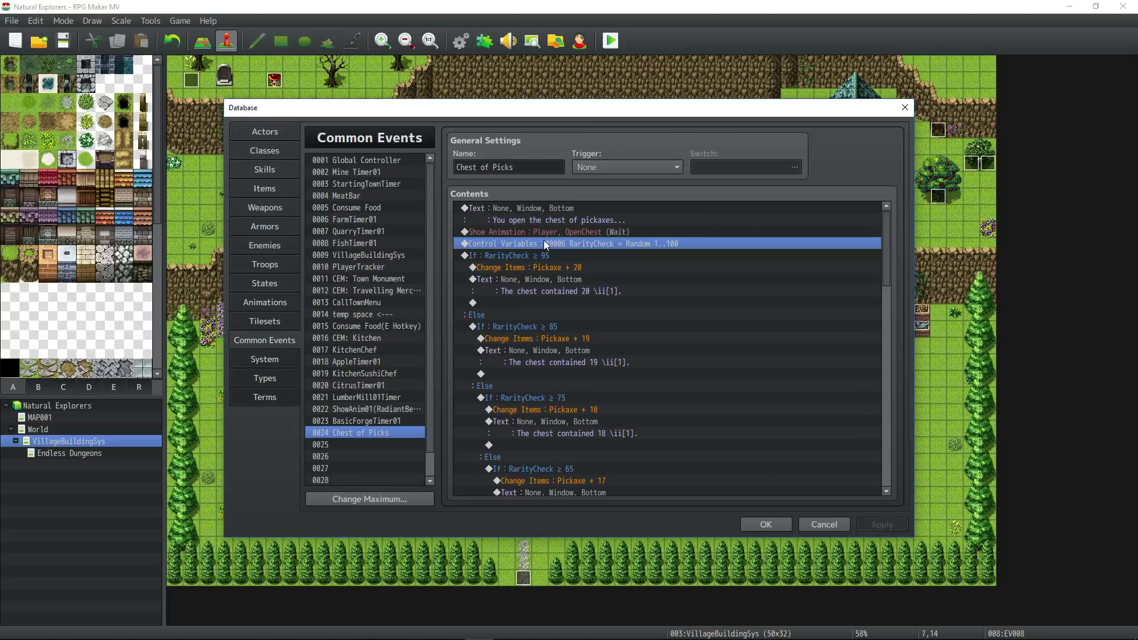
- Examine the Chest of Picks common event's RarityCheck random variable, its conditional branches and the Pickaxe reward with its text
left_click(555, 211)
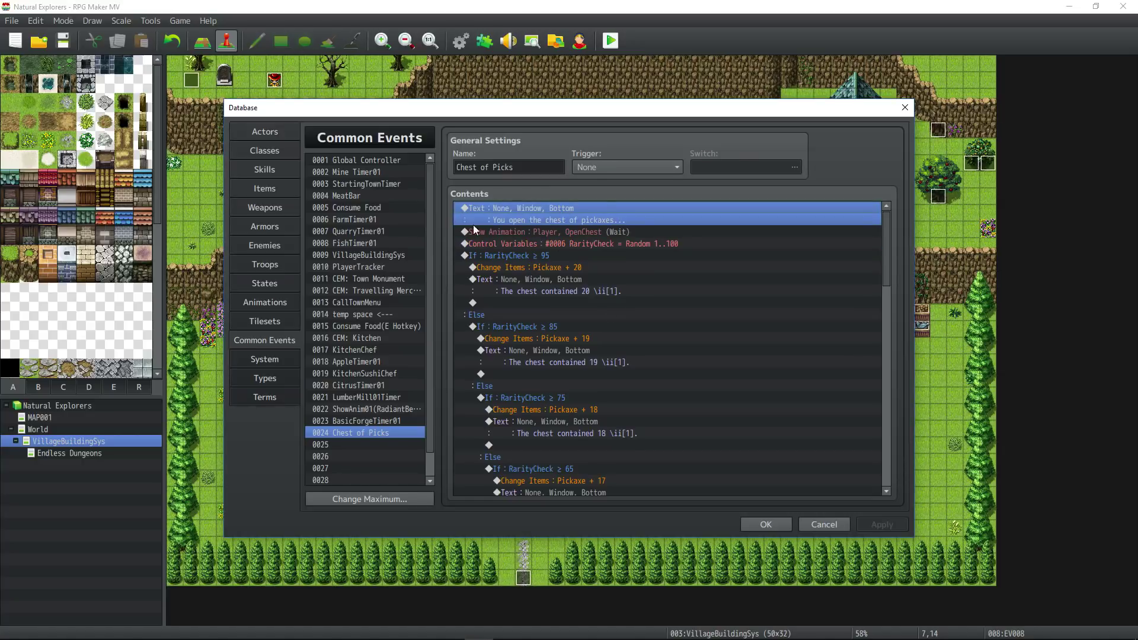
left_click(591, 231)
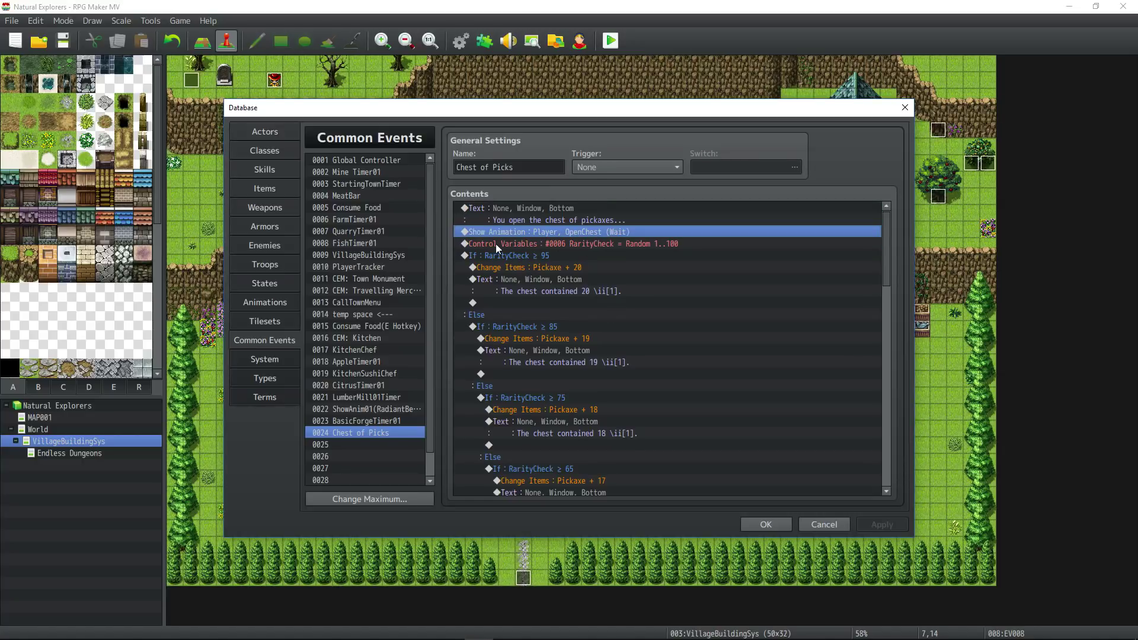
left_click(553, 244)
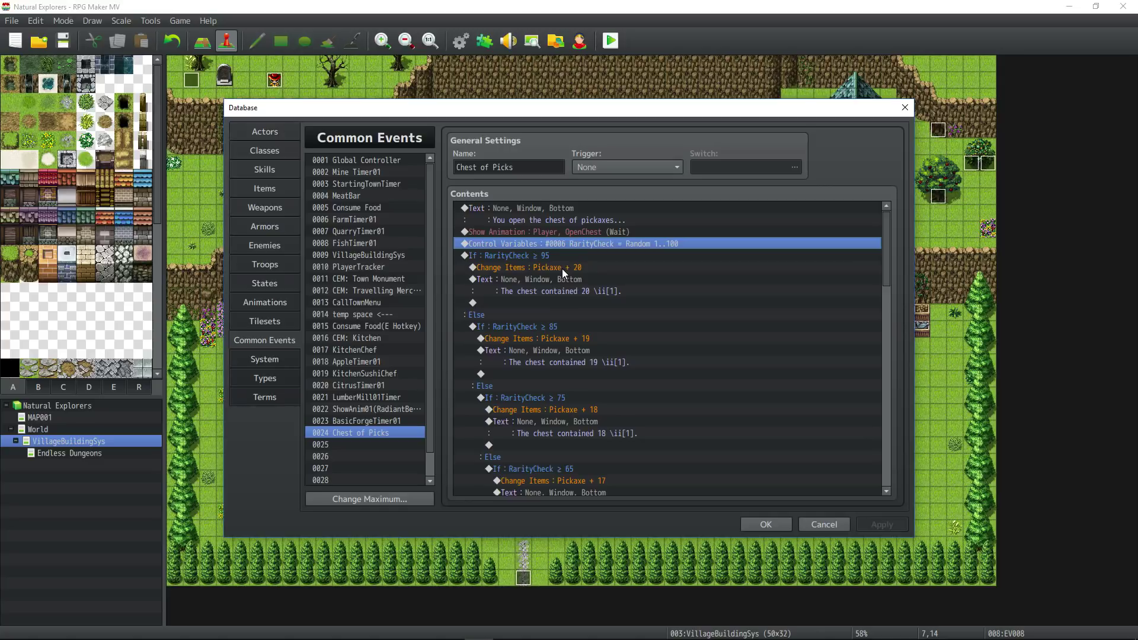
left_click(546, 261)
scroll(547, 259, "down", 2)
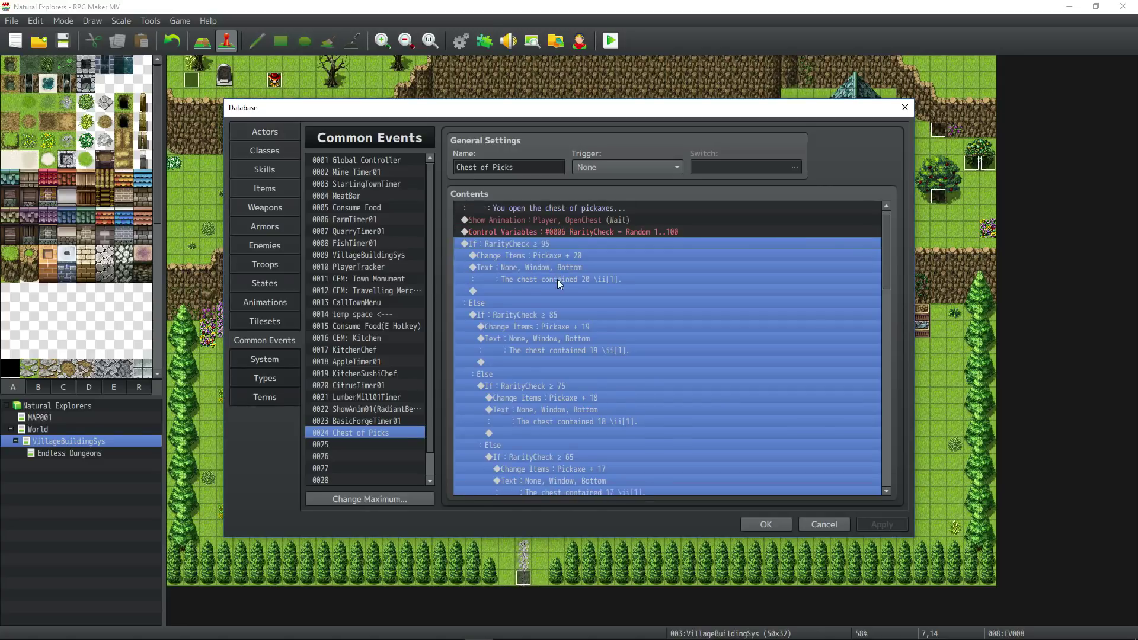
scroll(553, 279, "up", 2)
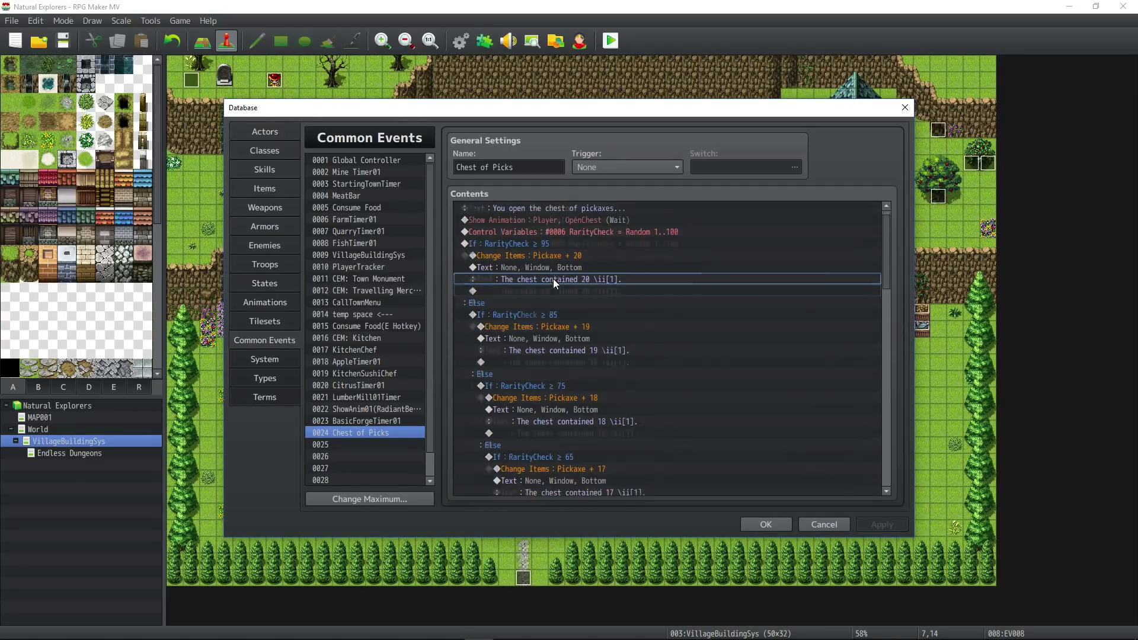
left_click(538, 255)
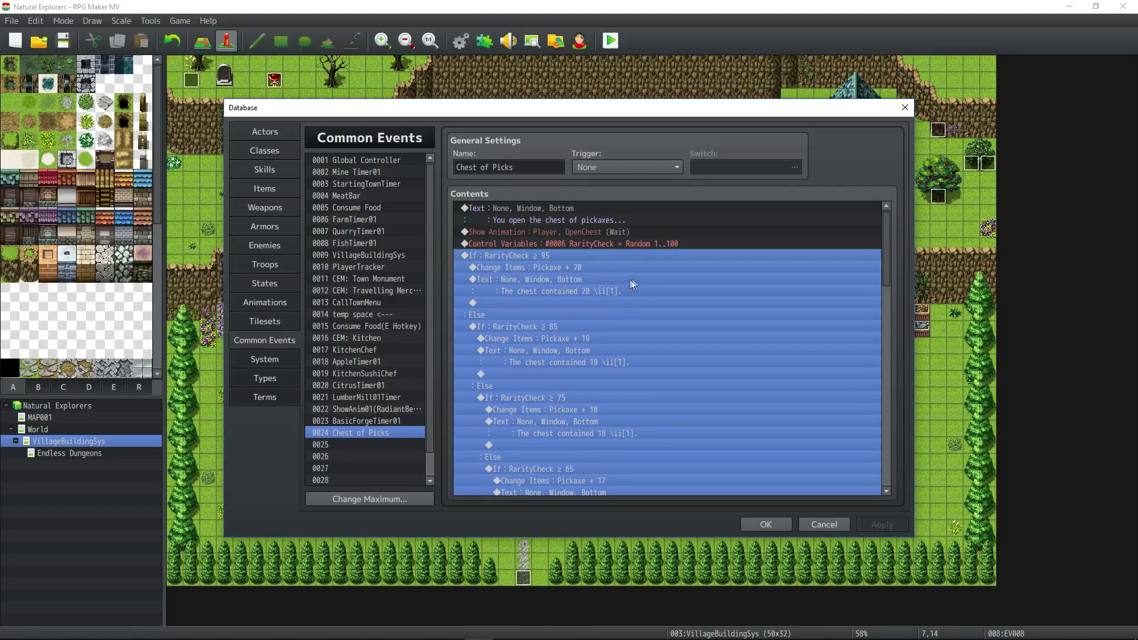
left_click(514, 268)
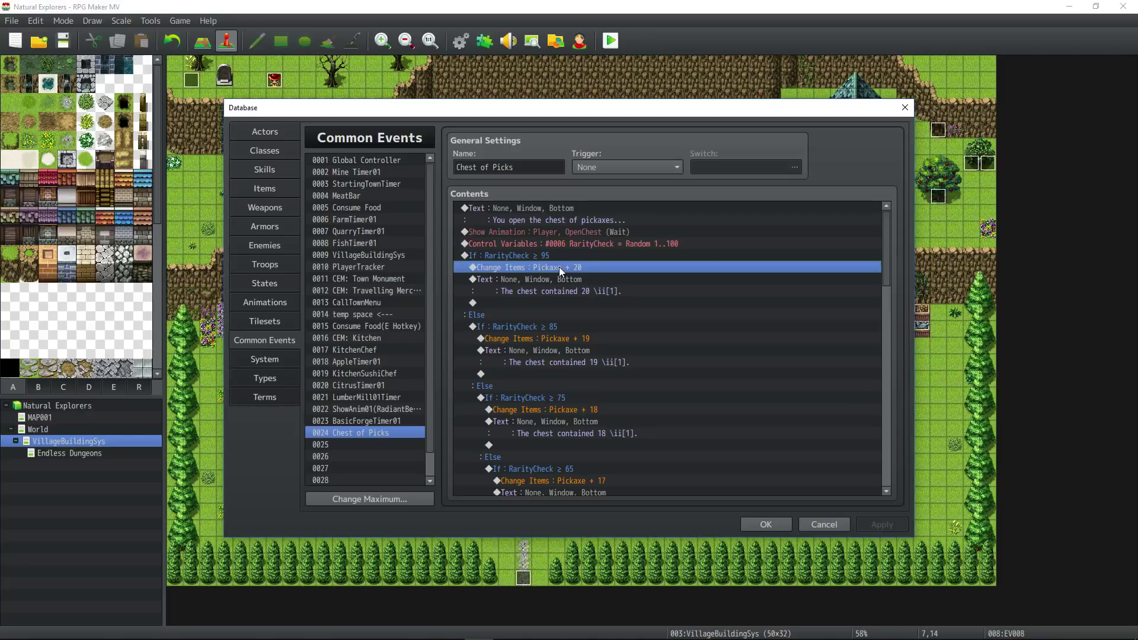
left_click(574, 287)
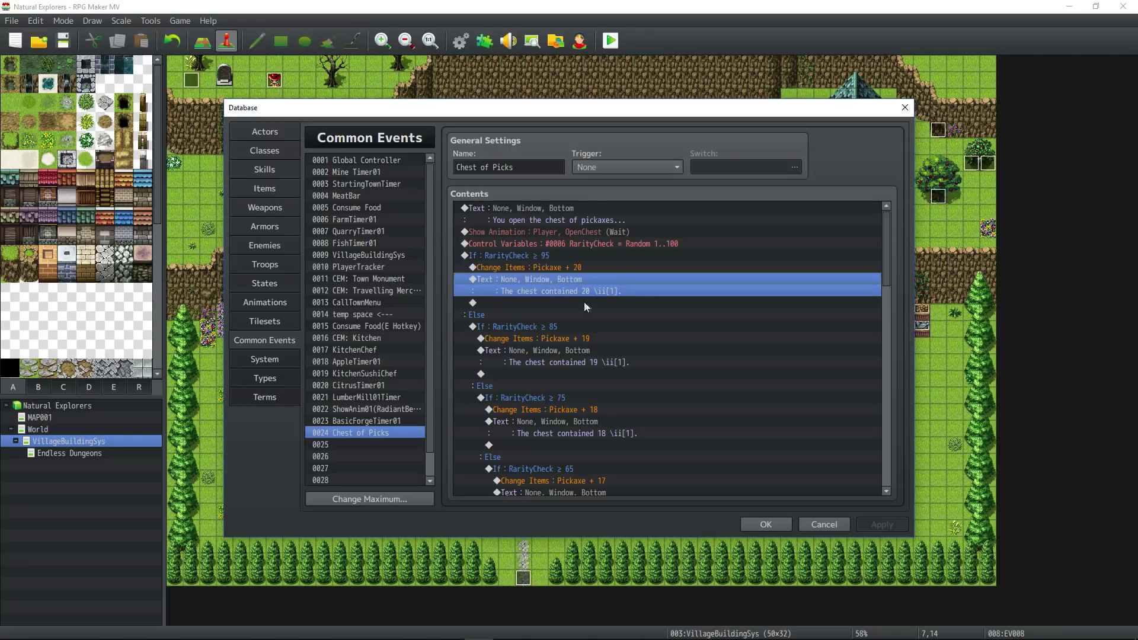
- Change the Pickaxe + 20 reward message to "The chest contained 20 \ii[1]s."
right_click(560, 279)
left_click(623, 297)
key("BackSpace")
type("s")
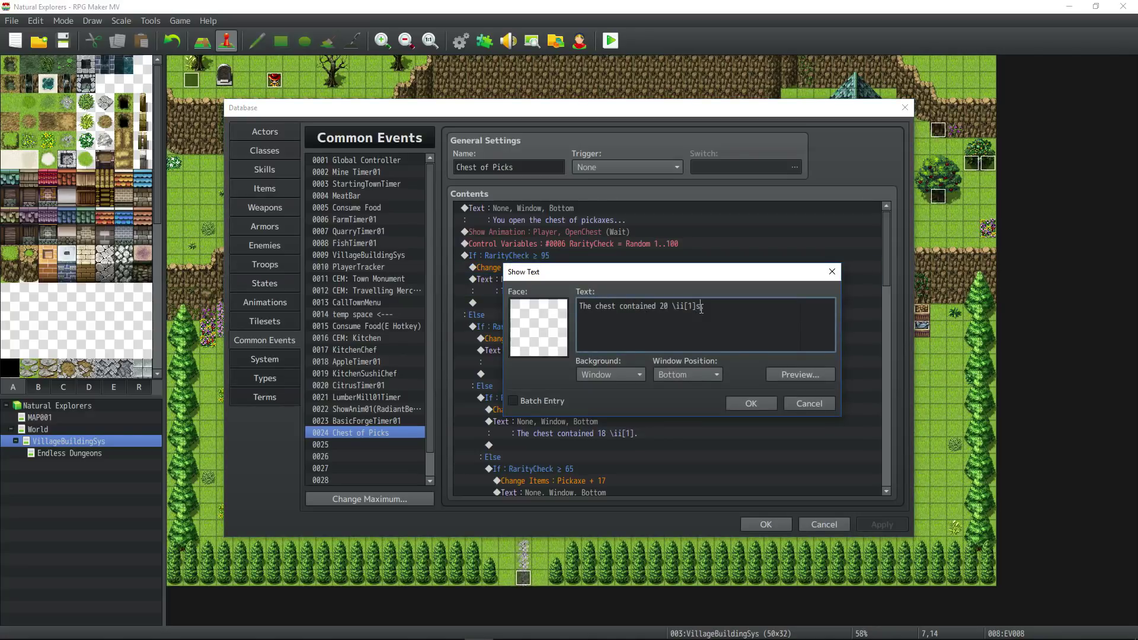
type(".")
left_click(730, 400)
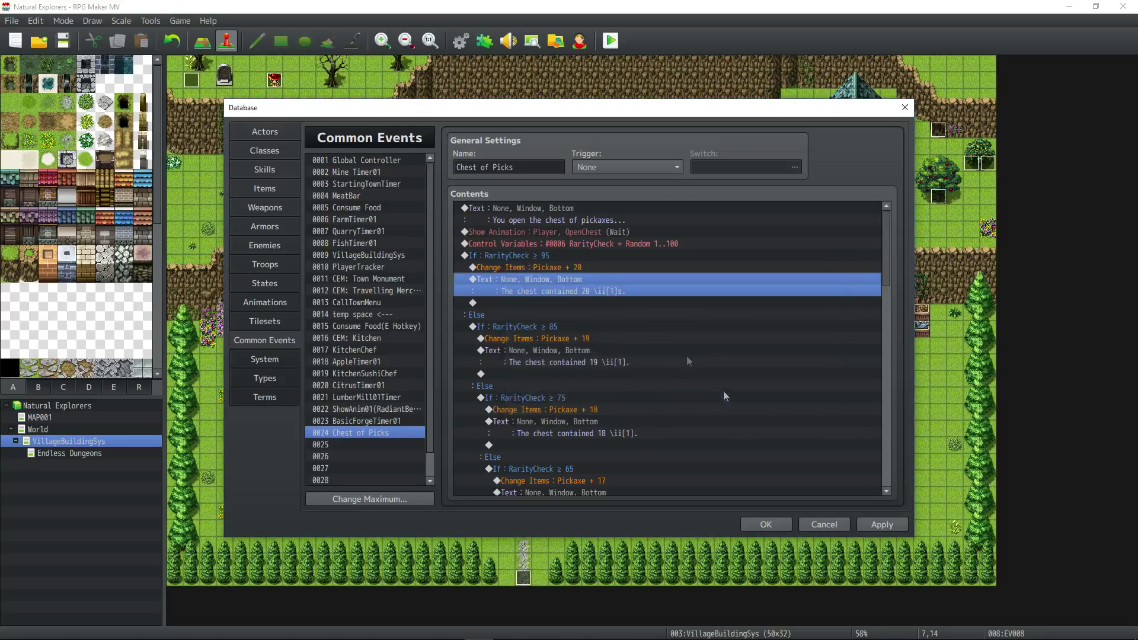
- Examine the RarityCheck ≥ 95 branch and the nested RarityCheck ≥ 85 branch with its Pickaxe + 19 reward
scroll(549, 298, "down", 1)
scroll(549, 298, "up", 1)
left_click(528, 228)
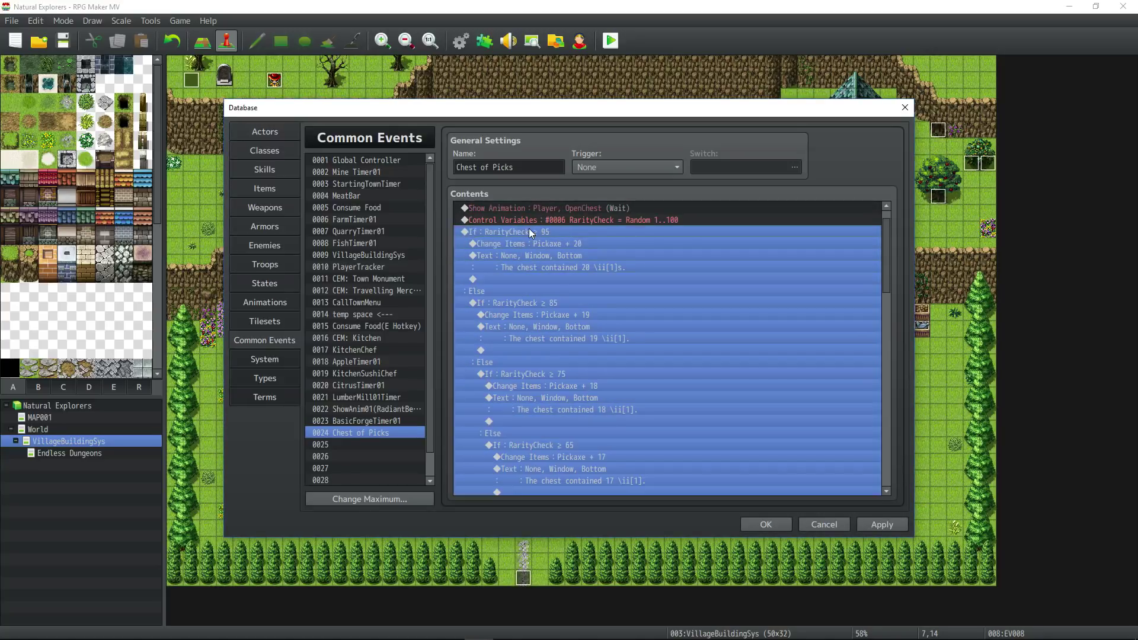
left_click(529, 262)
left_click(535, 229)
left_click(511, 303)
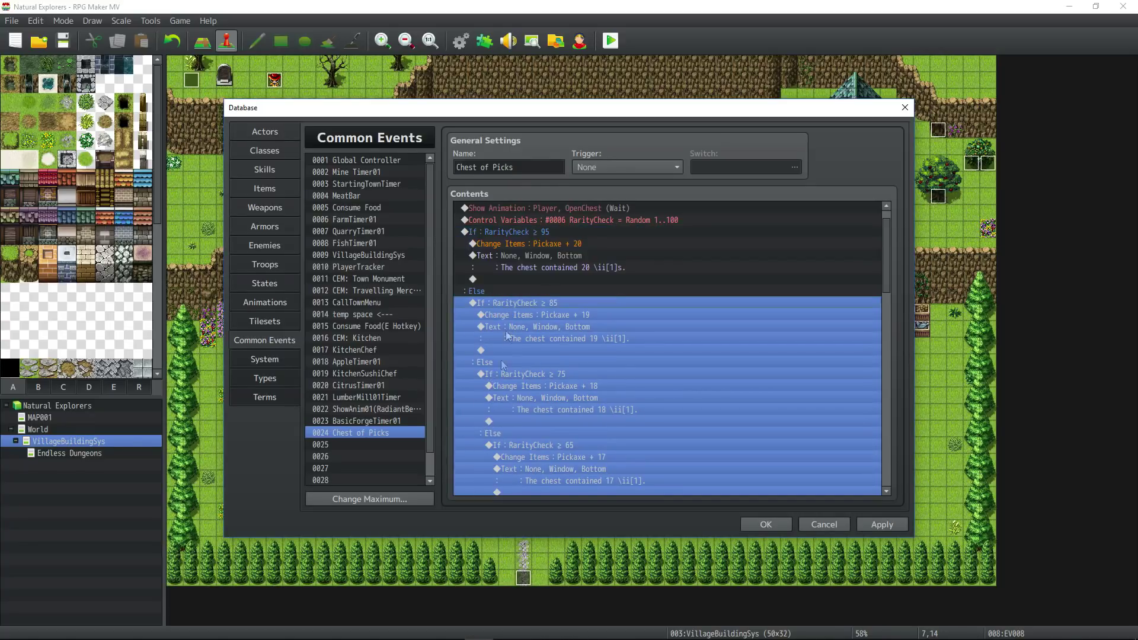
scroll(558, 306, "down", 1)
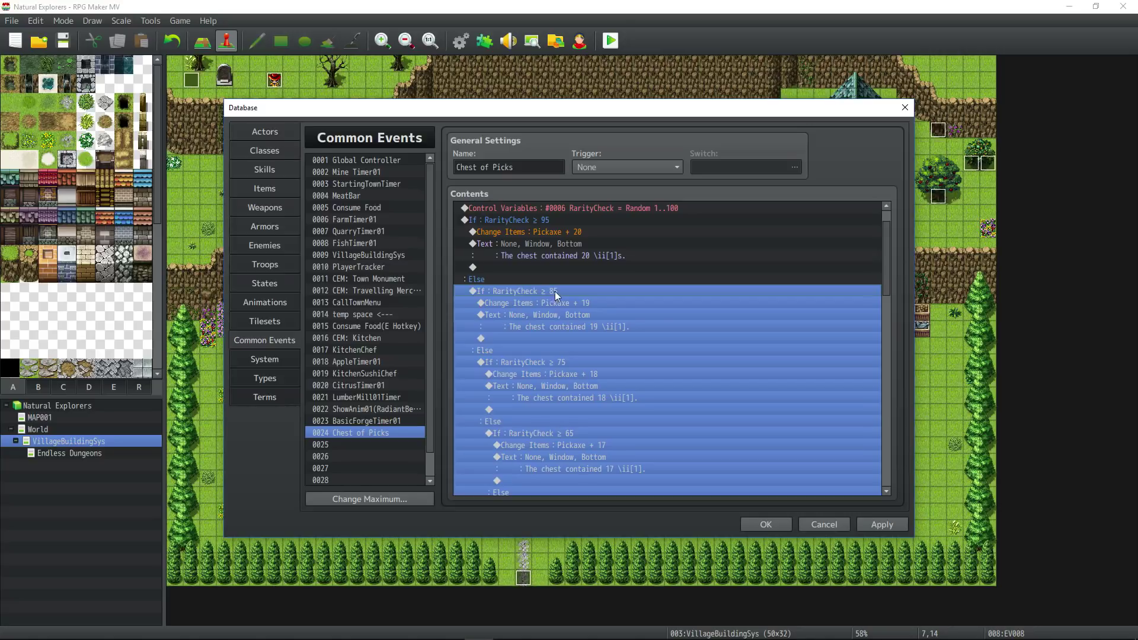
left_click(585, 311)
left_click(589, 303)
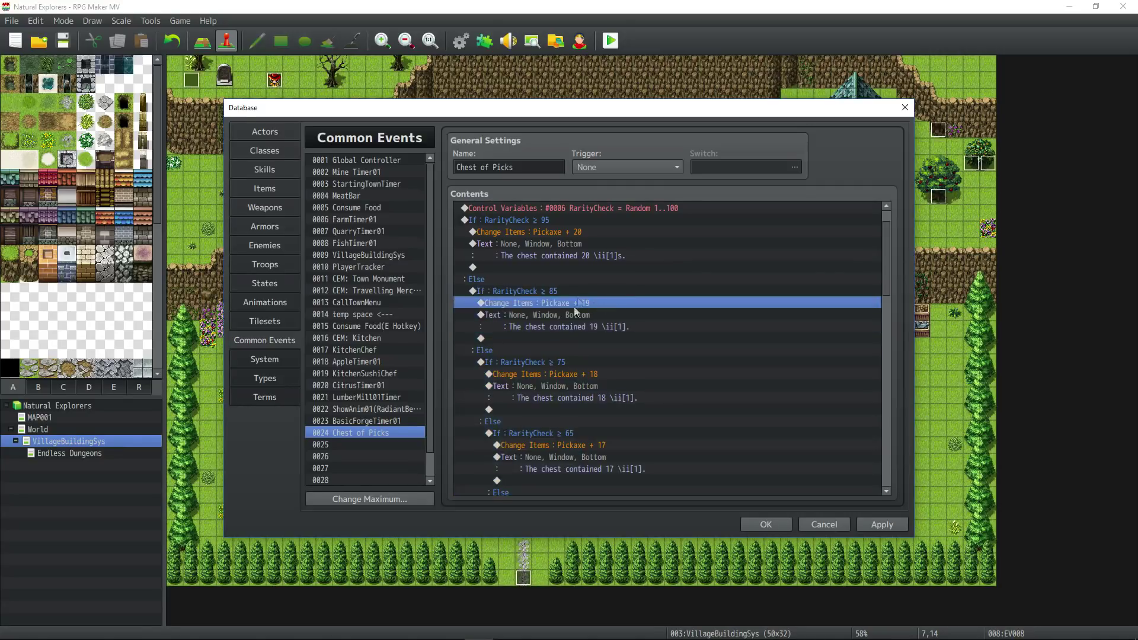
- Change the Pickaxe + 19 reward message to "The chest contained 19 \ii[1]s."
left_click(600, 312)
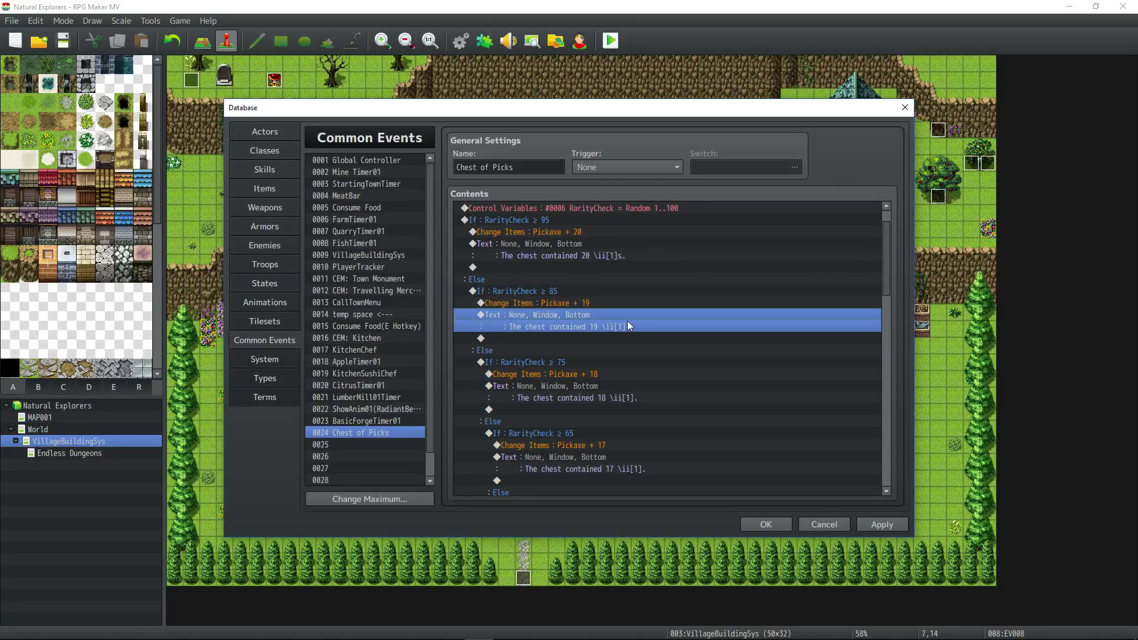
right_click(579, 321)
left_click(603, 337)
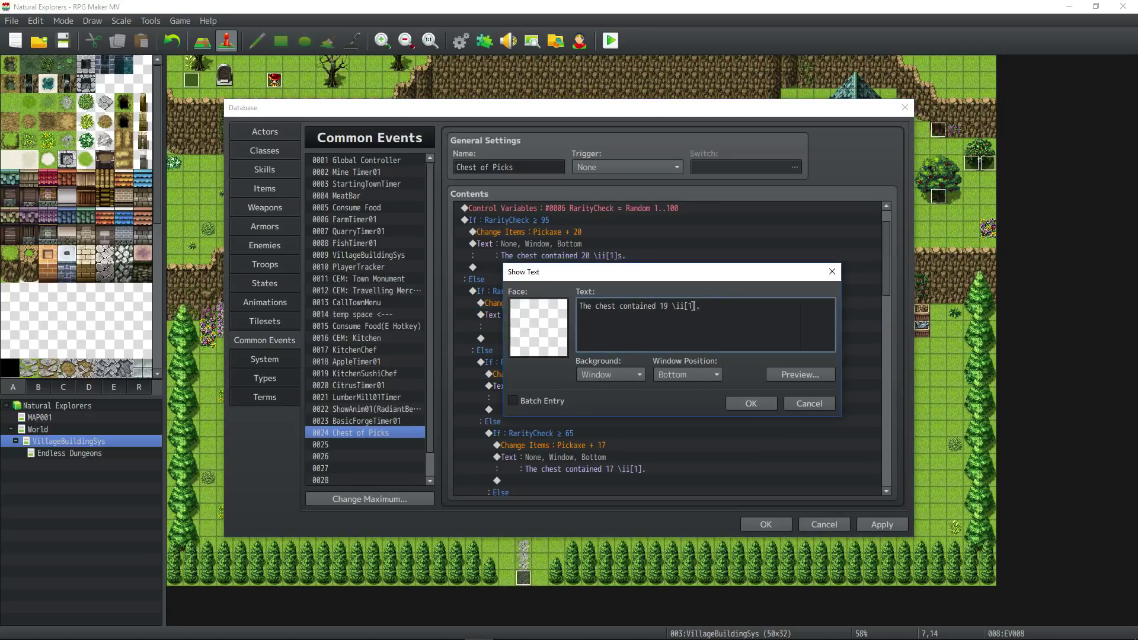
type("s")
key("ctrl+Return")
- Change the reward message in the RarityCheck ≥ 75 branch to "The chest contained 18 \ii[1]s."
left_click(549, 281)
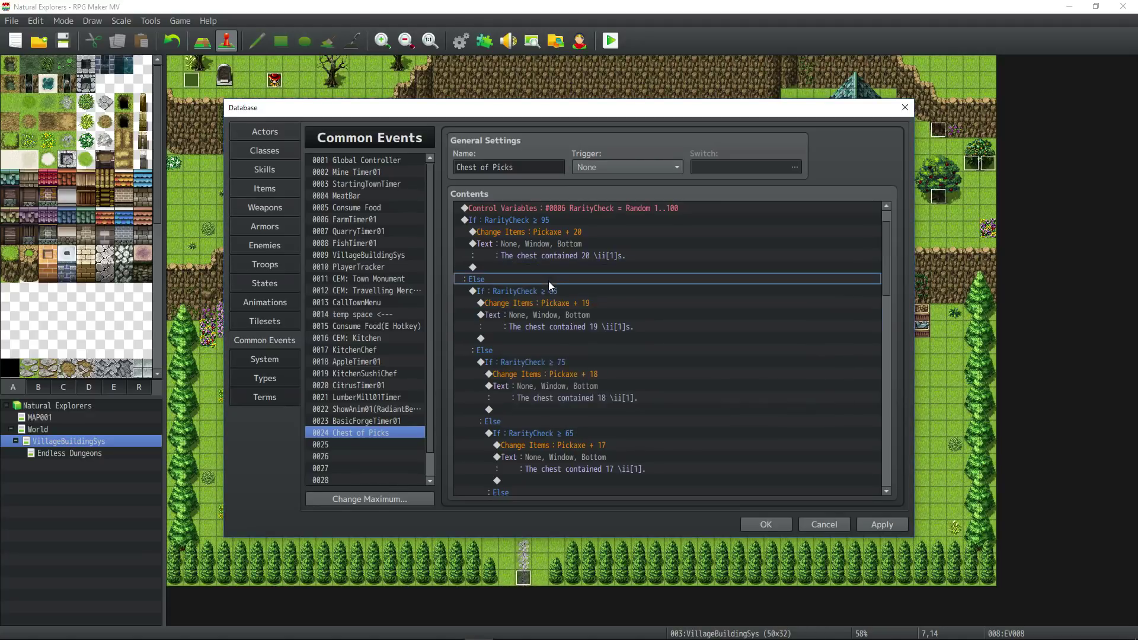
left_click(553, 362)
scroll(553, 362, "down", 1)
right_click(564, 329)
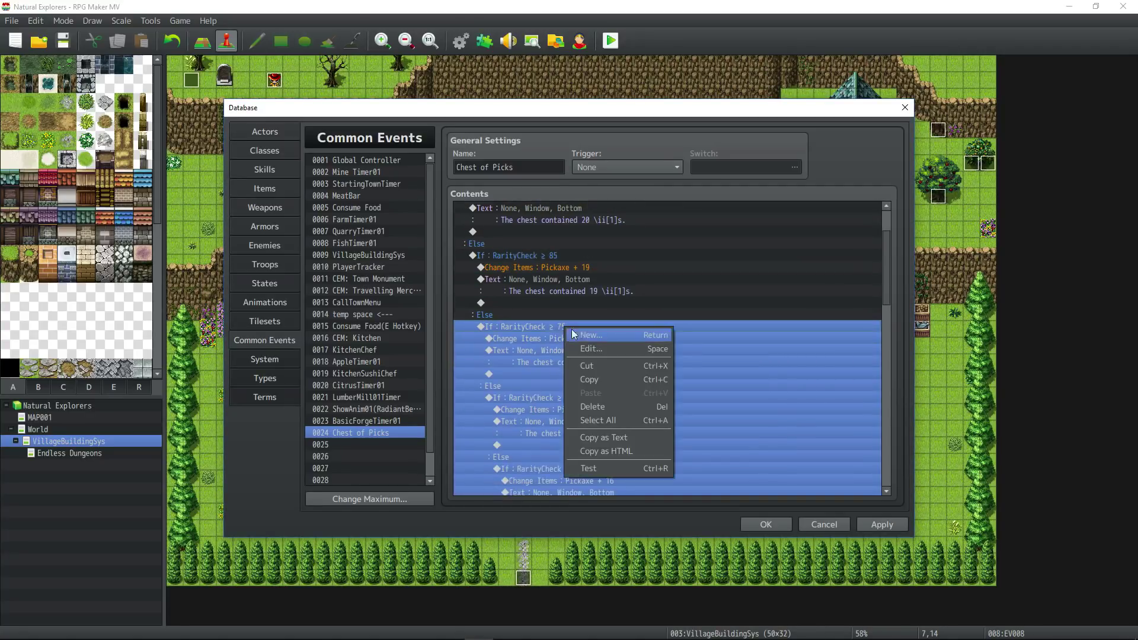
left_click(536, 338)
scroll(587, 349, "down", 1)
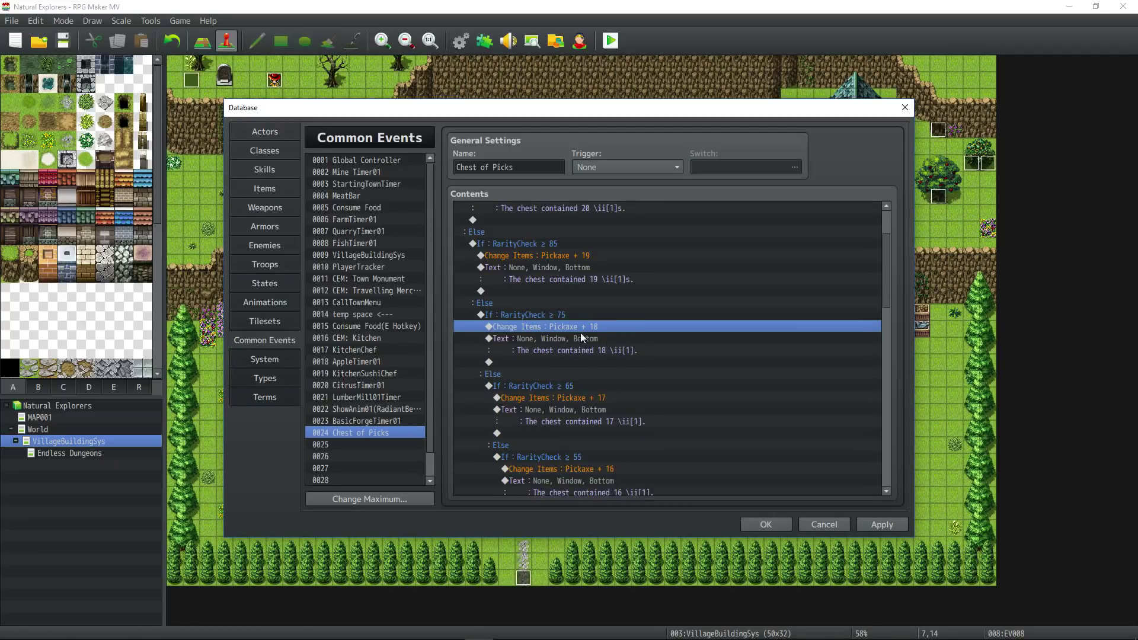
left_click(581, 338)
right_click(582, 337)
left_click(611, 359)
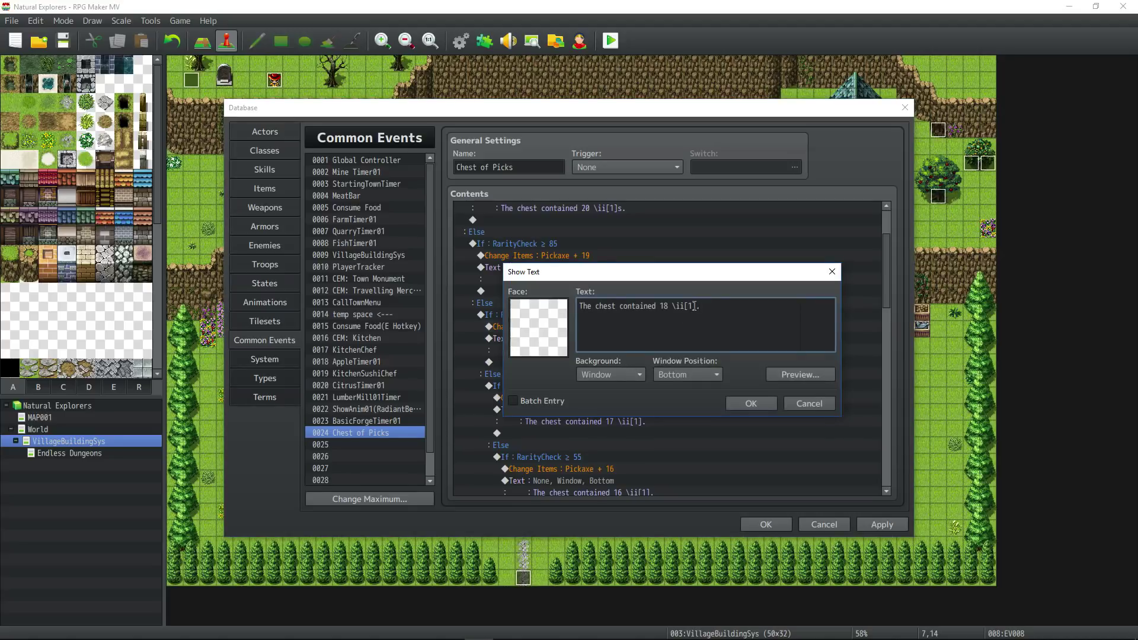
left_click(695, 306)
type("s")
left_click(748, 404)
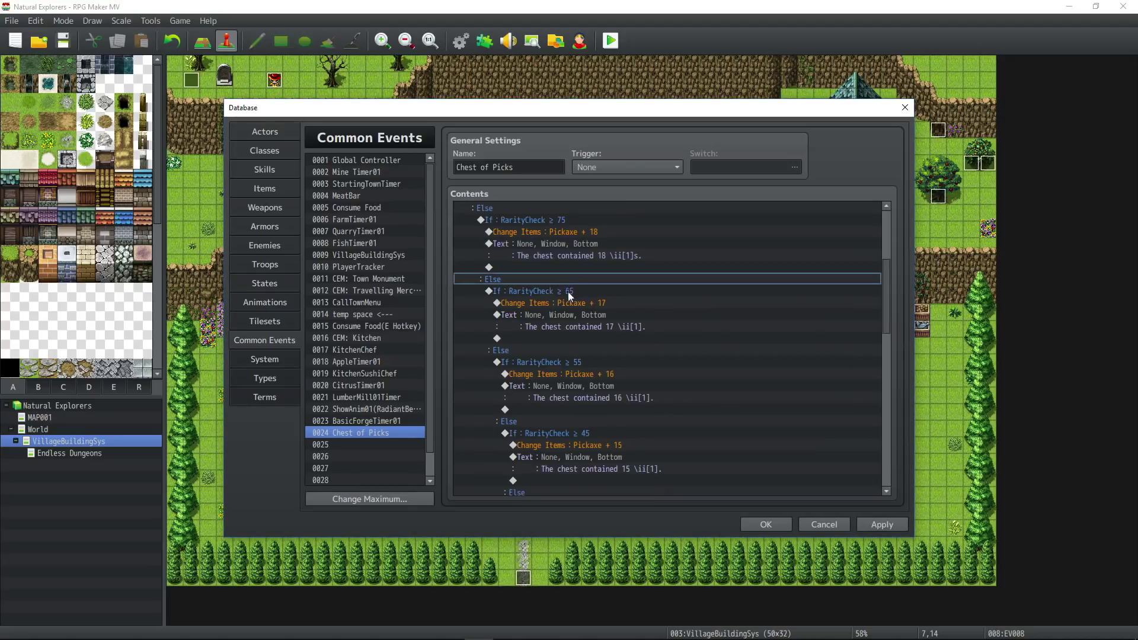
- Change the reward message in the RarityCheck ≥ 65 branch to "The chest contained 17 \ii[1]s."
left_click(568, 292)
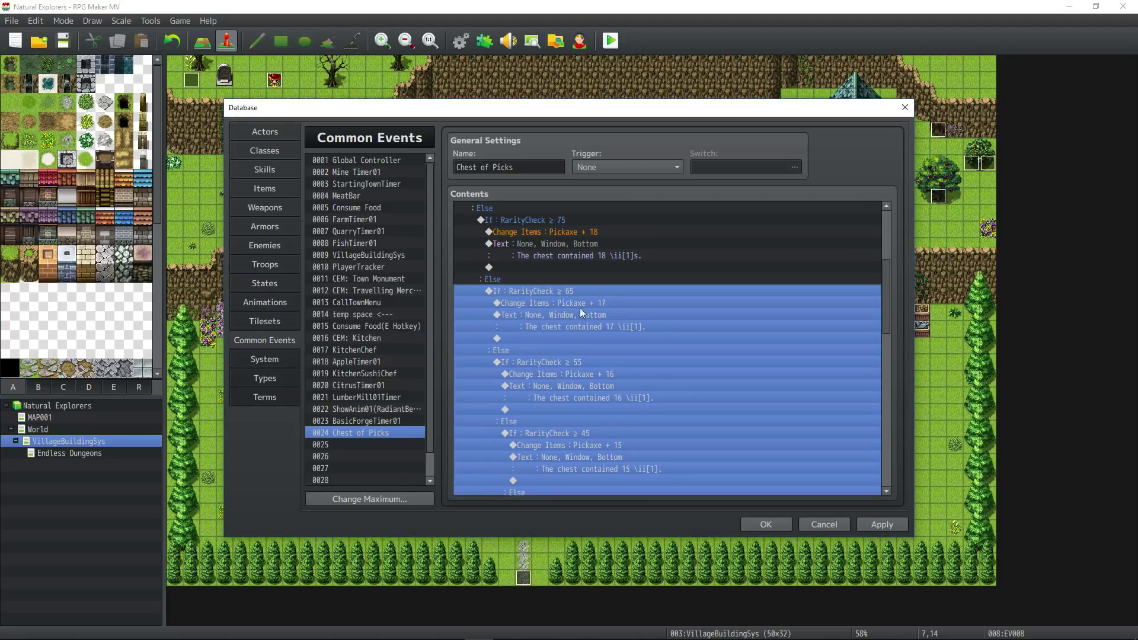
left_click(602, 302)
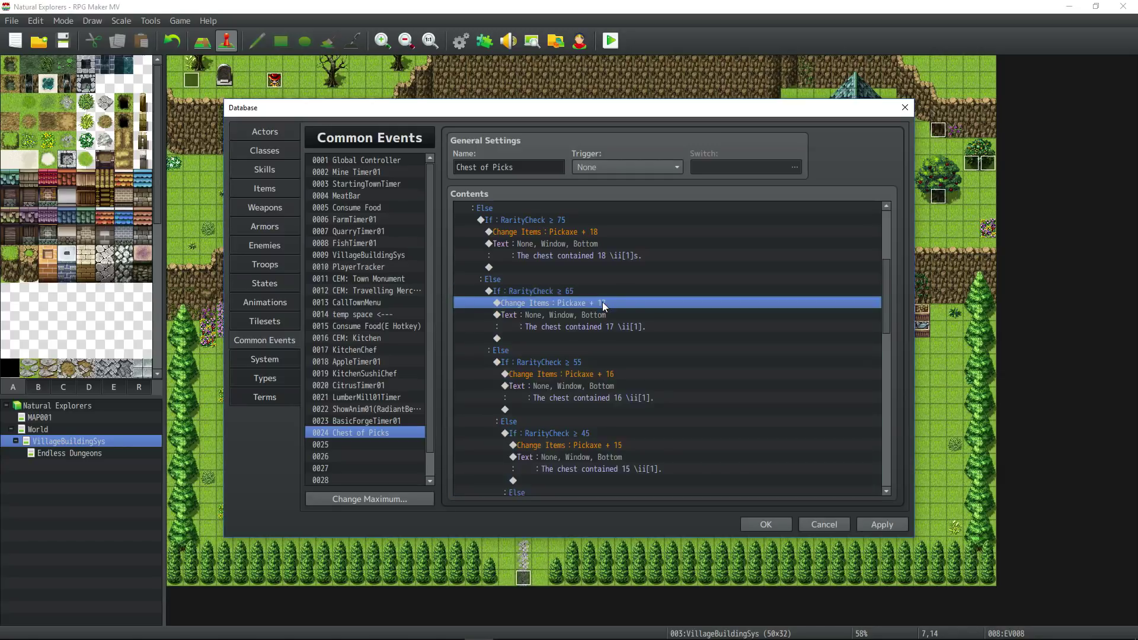
left_click(593, 312)
right_click(593, 312)
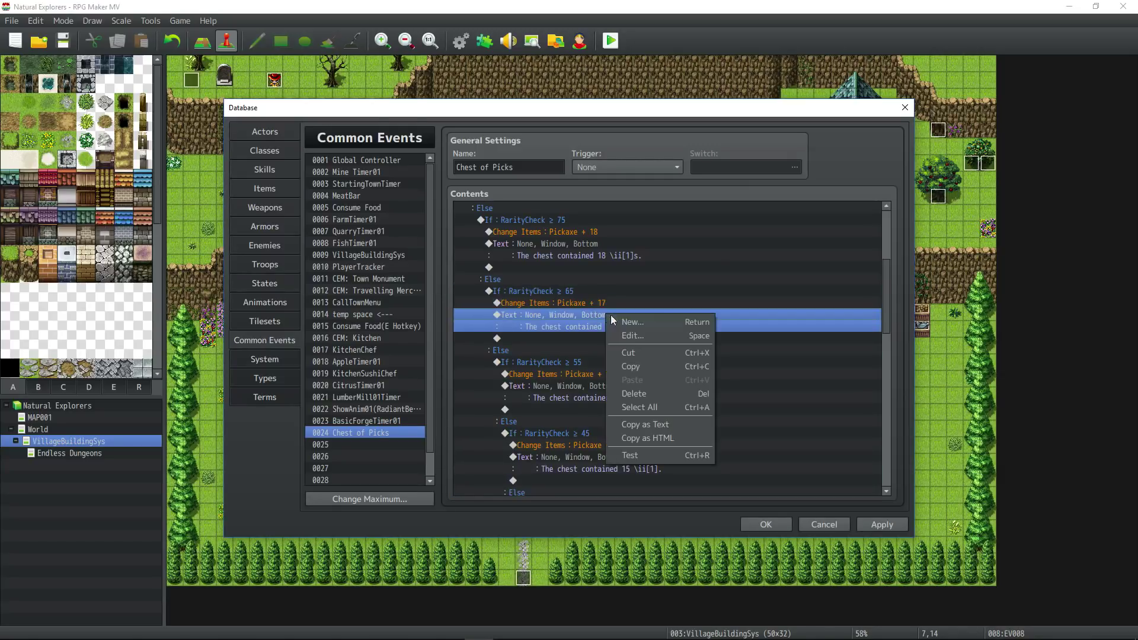
left_click(620, 333)
left_click(695, 309)
type("s.")
left_click(748, 403)
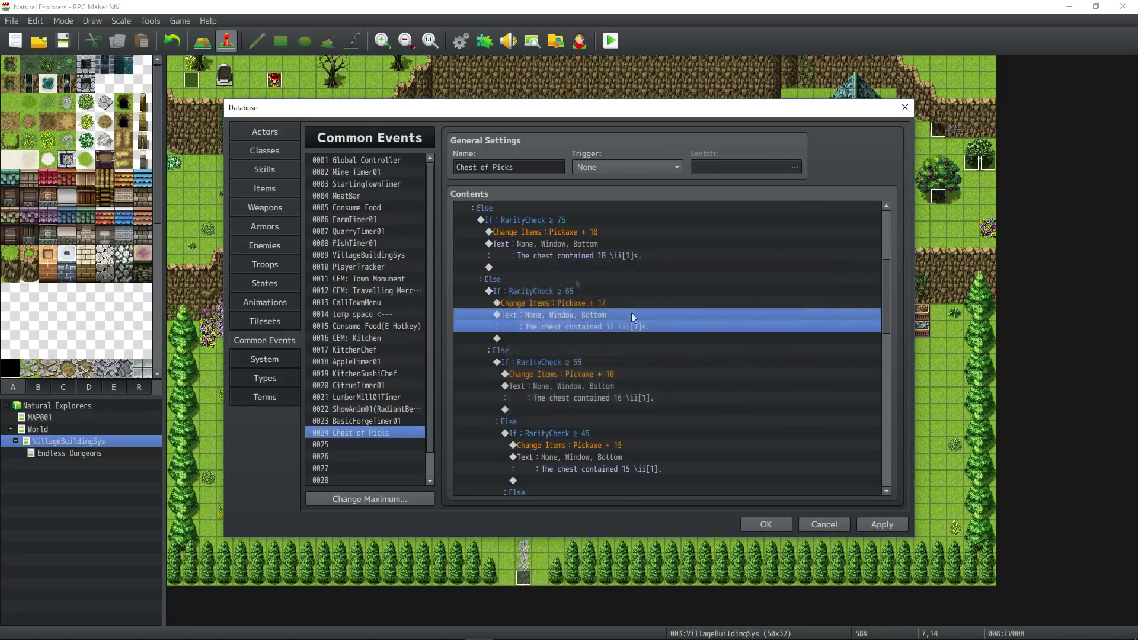
- Change the reward message in the RarityCheck ≥ 55 branch to "The chest contained 16 \ii[1]s."
scroll(631, 312, "down", 2)
left_click(621, 314)
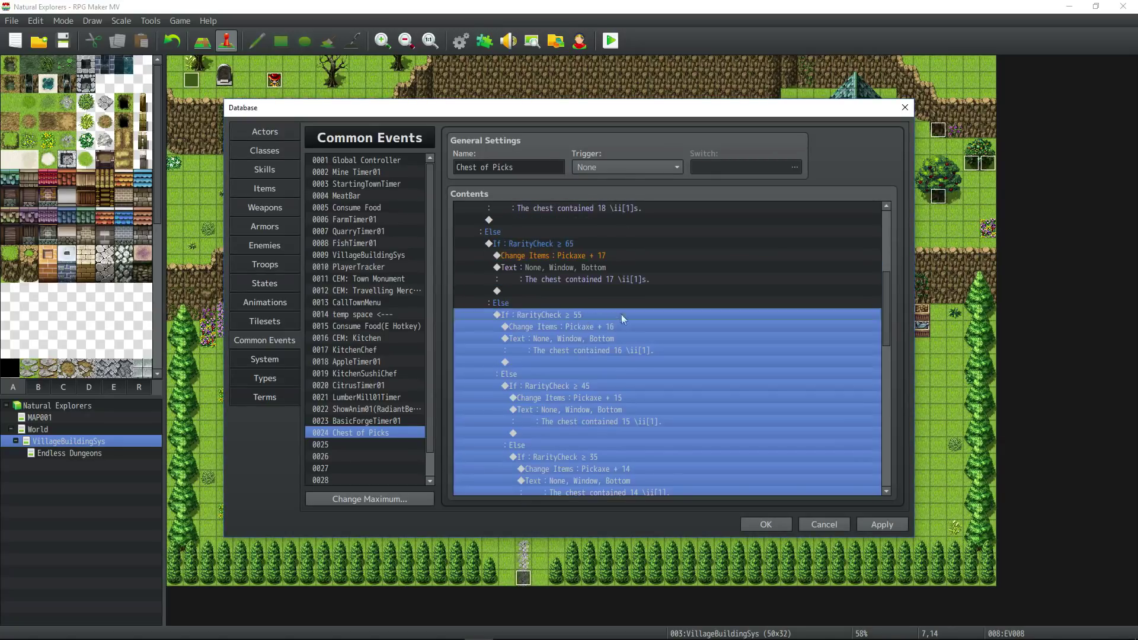
double_click(587, 339)
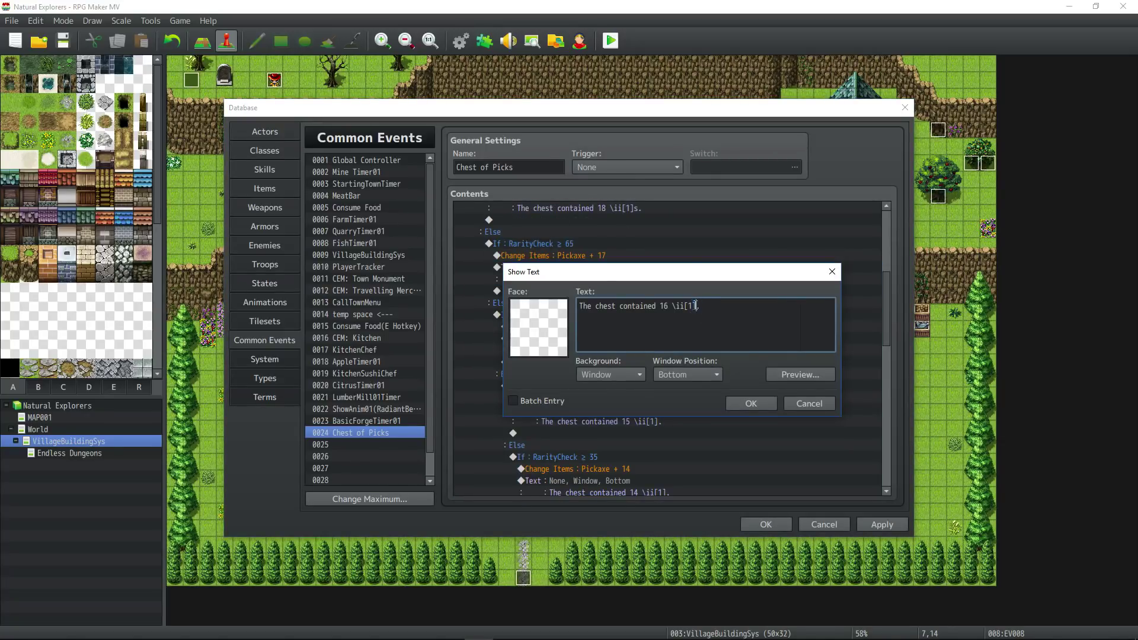
left_click(696, 306)
type("s")
left_click(749, 404)
- Change the reward message in the RarityCheck ≥ 45 branch to "The chest contained 15 \ii[1]s."
scroll(644, 365, "down", 1)
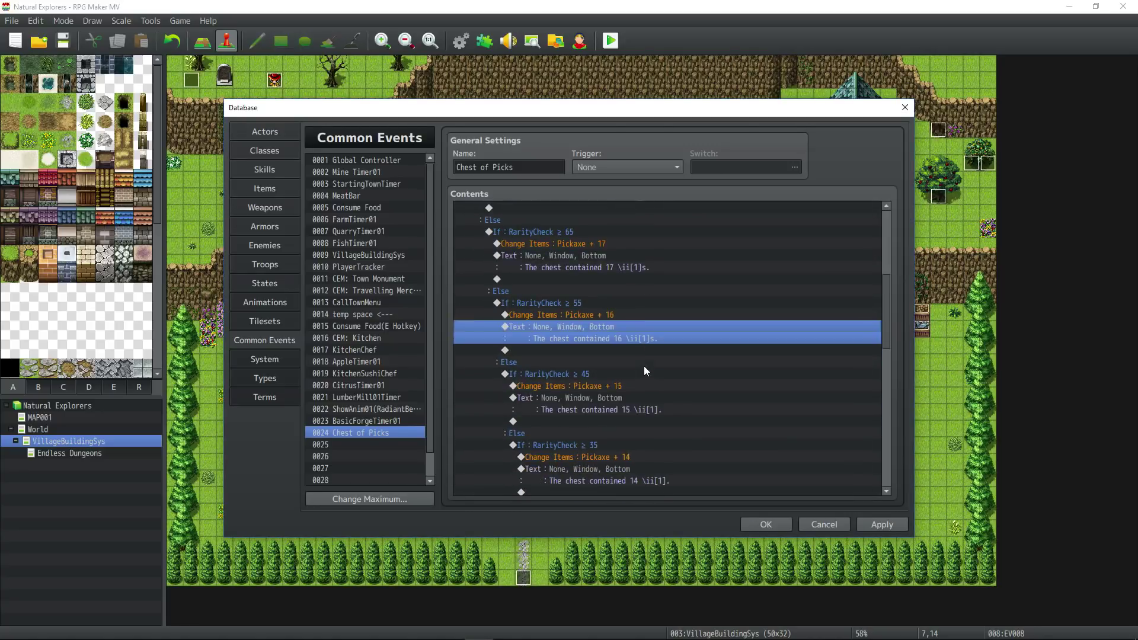
key("Down")
key("Down")
key("Down")
key("Down")
key("Down")
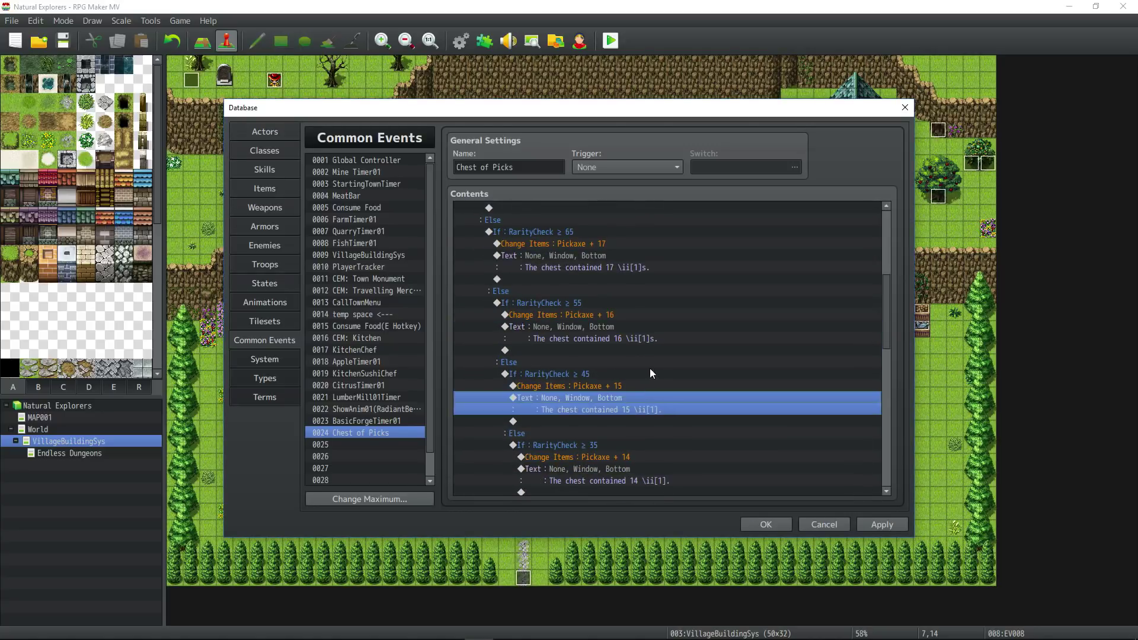
double_click(631, 398)
left_click(751, 403)
- Pluralize the item code to \ii[1]s in the reward messages for 14 and 13 pickaxes
scroll(712, 403, "down", 3)
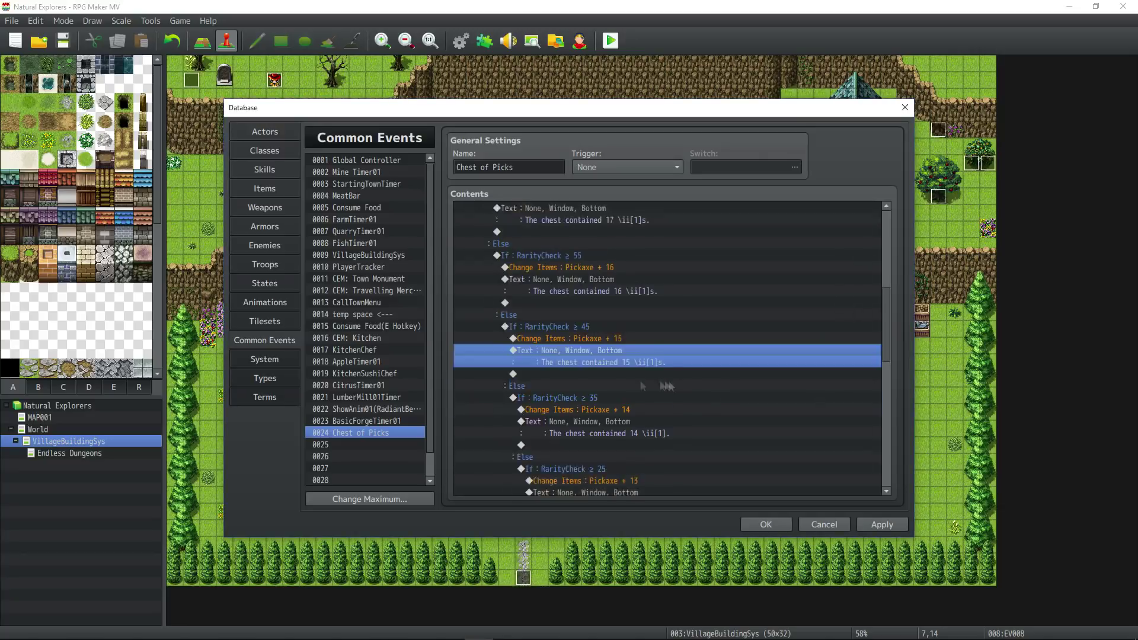
double_click(670, 403)
type("s")
left_click(751, 404)
scroll(646, 379, "down", 4)
double_click(646, 371)
type("s")
left_click(751, 403)
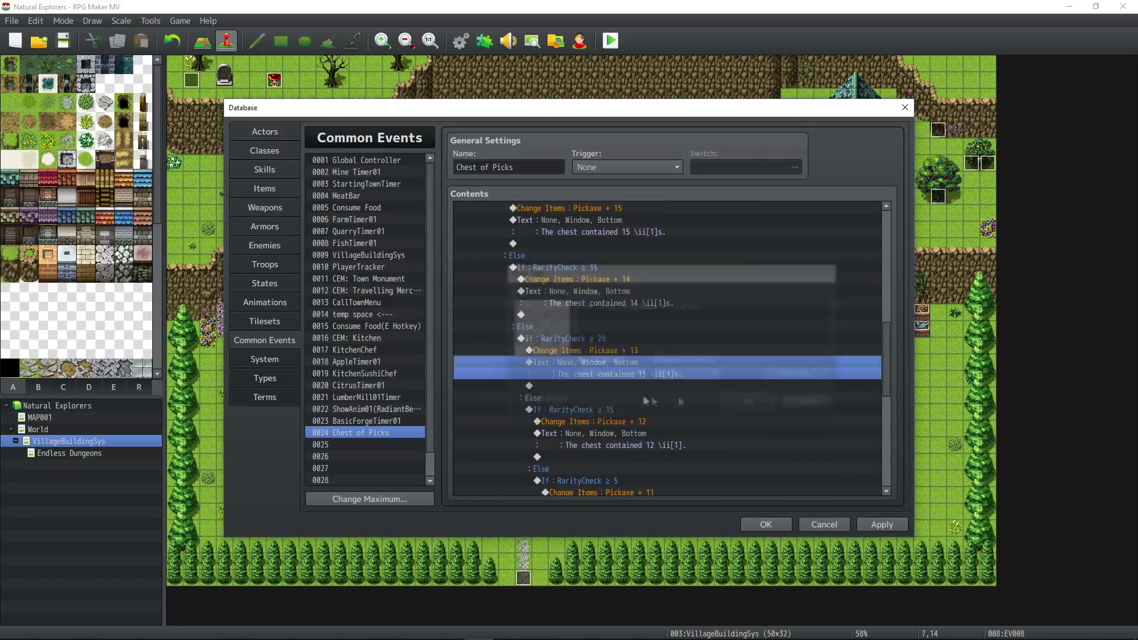
- Pluralize the item code to \ii[1]s in the reward messages for 12 and 11 pickaxes
scroll(676, 379, "down", 3)
double_click(676, 374)
type("s")
left_click(750, 403)
scroll(712, 391, "down", 2)
double_click(676, 374)
type("s")
left_click(751, 403)
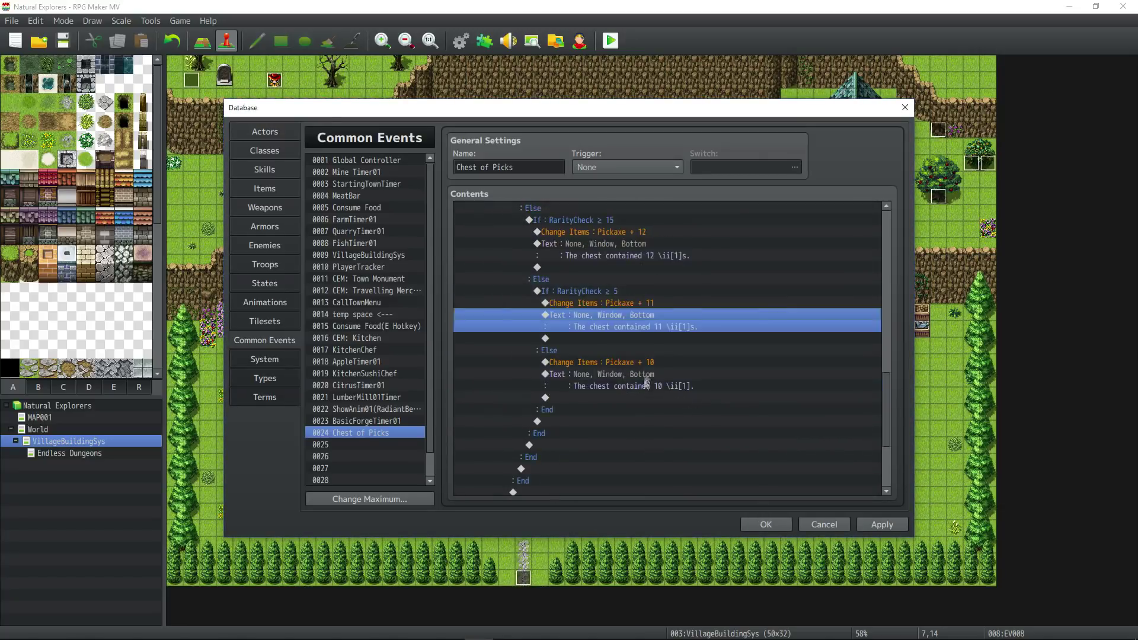
- Change the final Pickaxe + 10 reward message to "The chest contained 10 \ii[1]s."
scroll(712, 392, "down", 2)
double_click(699, 374)
type("s")
left_click(750, 403)
- Examine the RarityCheck ≥ 5 branch, comparing its Pickaxe + 11 reward with the Pickaxe + 10 reward in its Else part
left_click(581, 231)
left_click(589, 276)
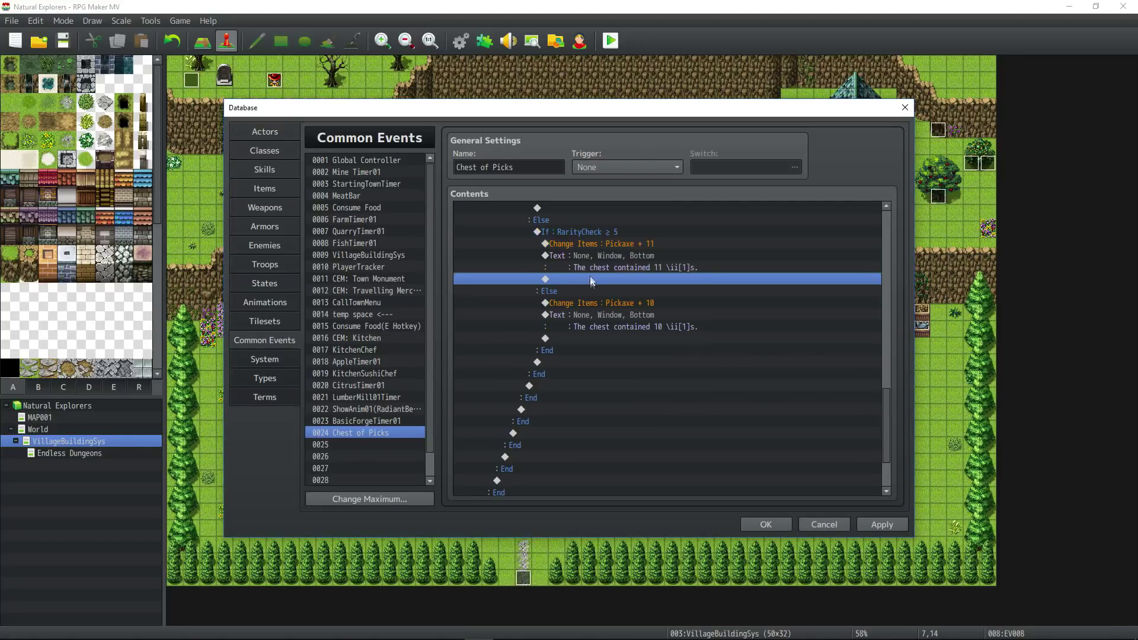
left_click(593, 293)
left_click(583, 234)
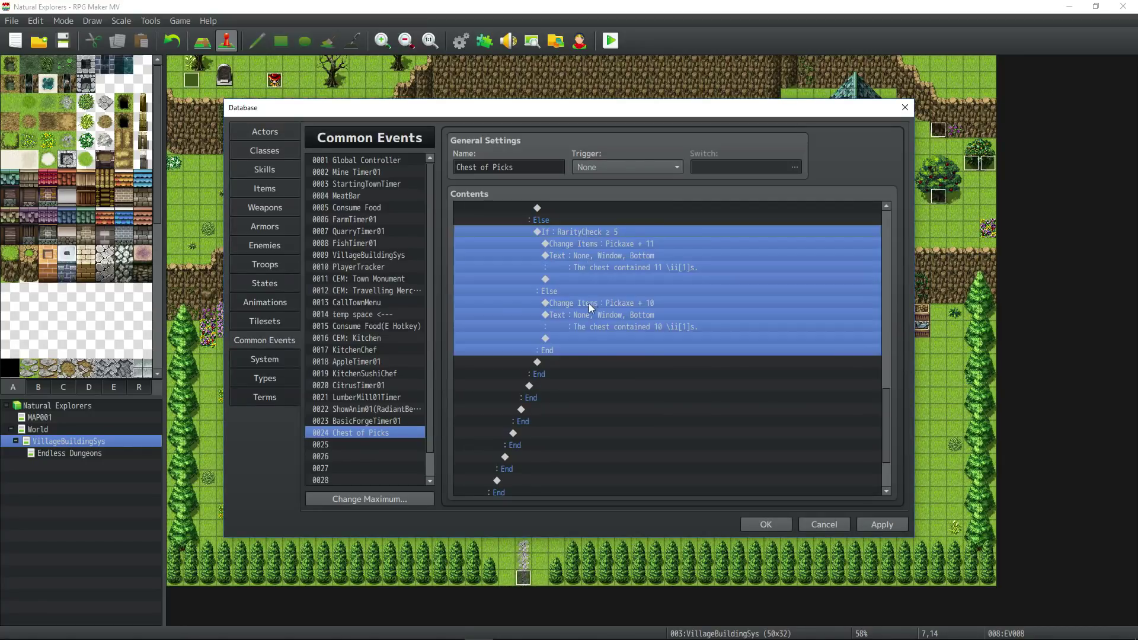
left_click(589, 304)
left_click(598, 231)
left_click(597, 301)
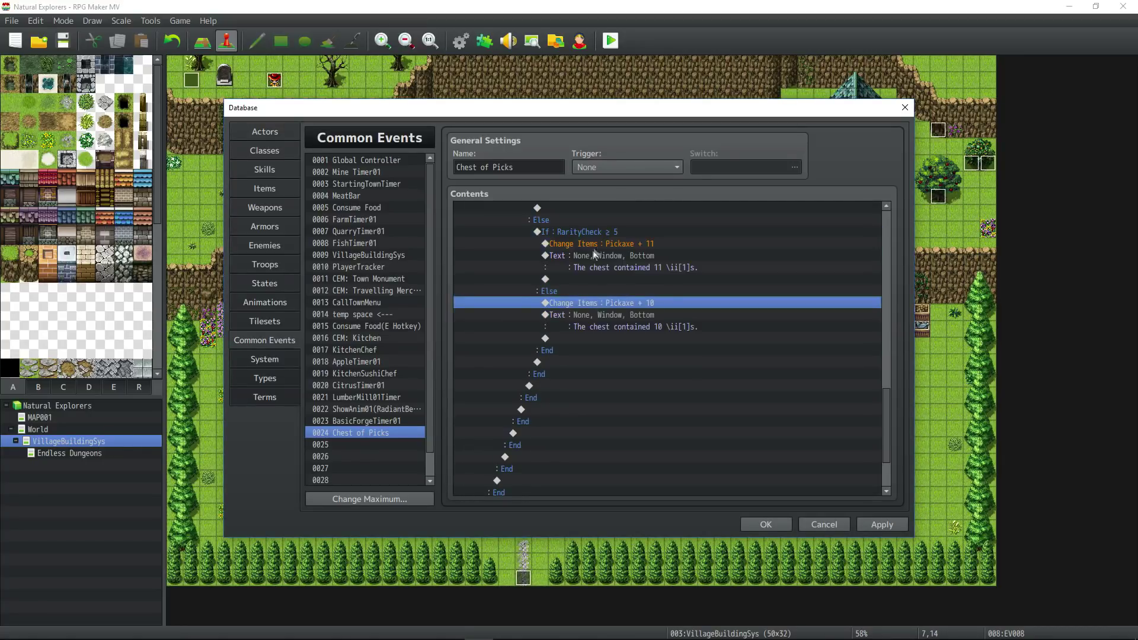
left_click(609, 247, "shift")
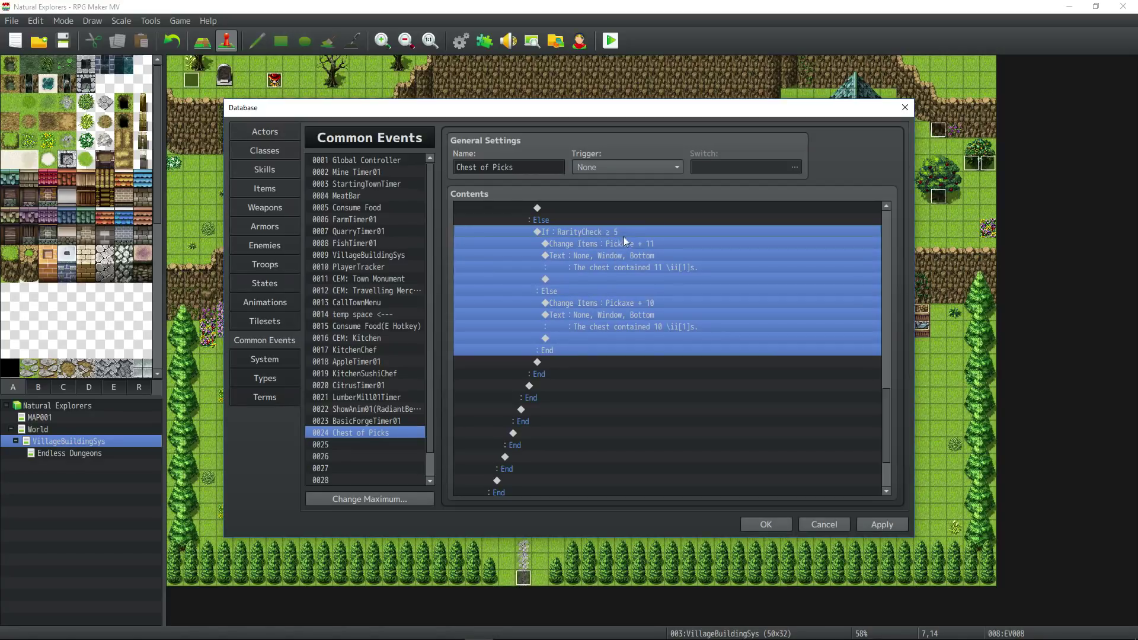
left_click(623, 243)
left_click(618, 264)
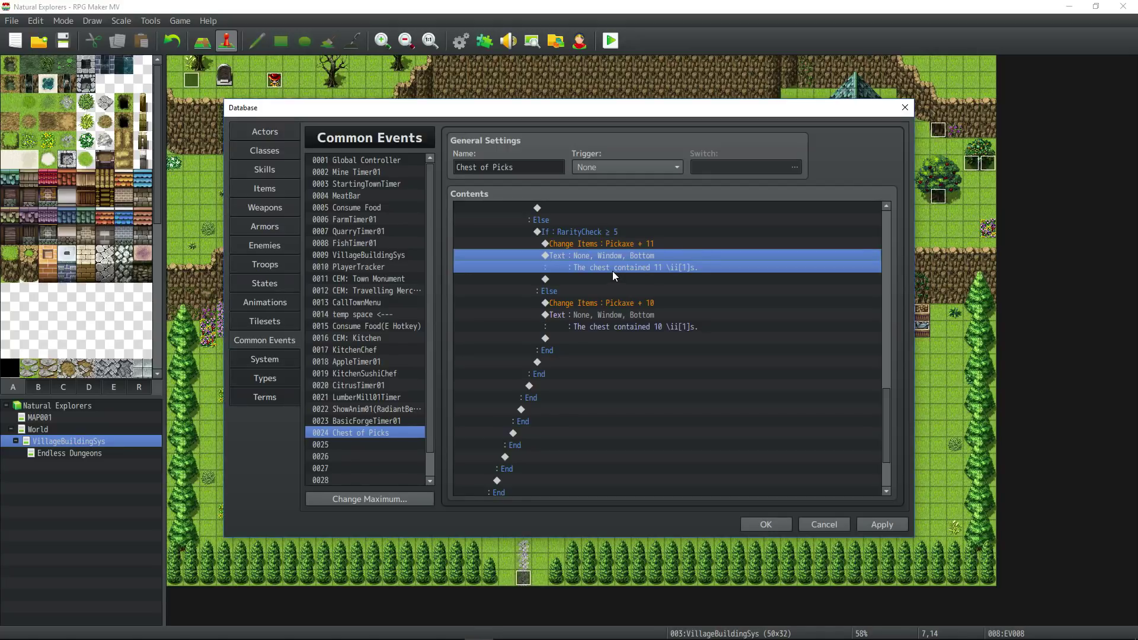
left_click(612, 302)
left_click(613, 317)
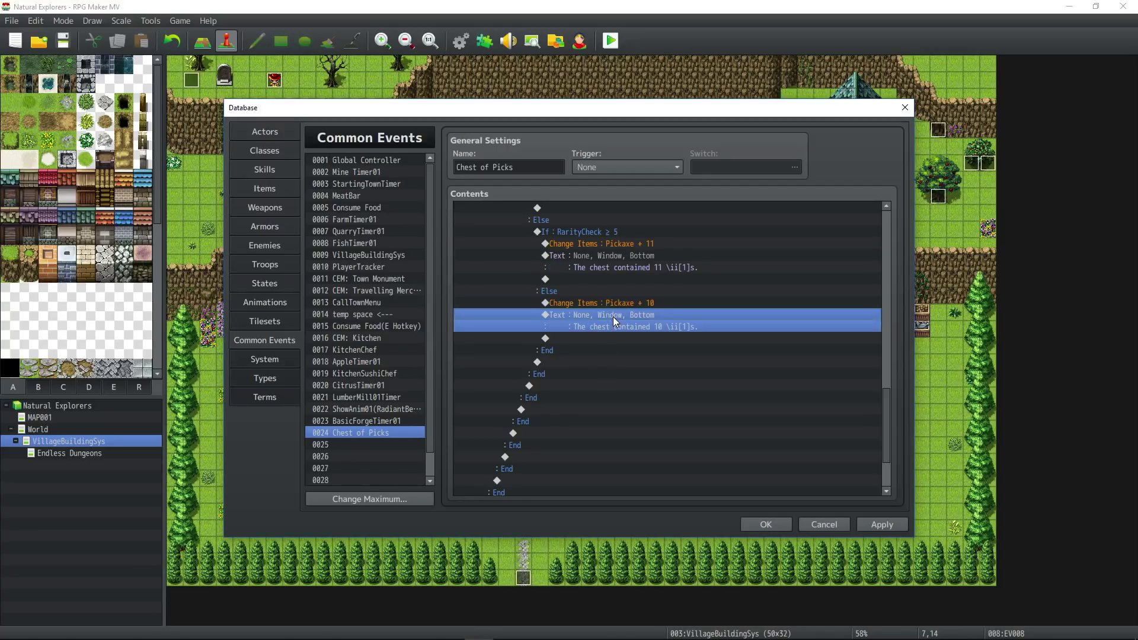
- Apply the message changes to the Chest of Picks common event
scroll(669, 321, "down", 3)
scroll(677, 378, "up", 20)
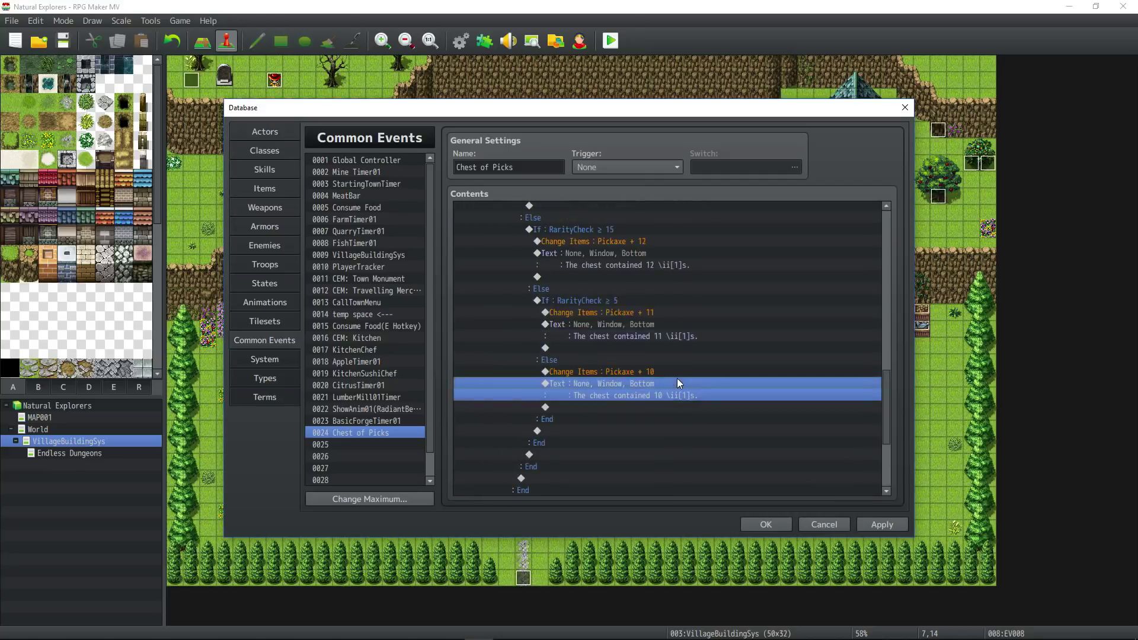
left_click(882, 524)
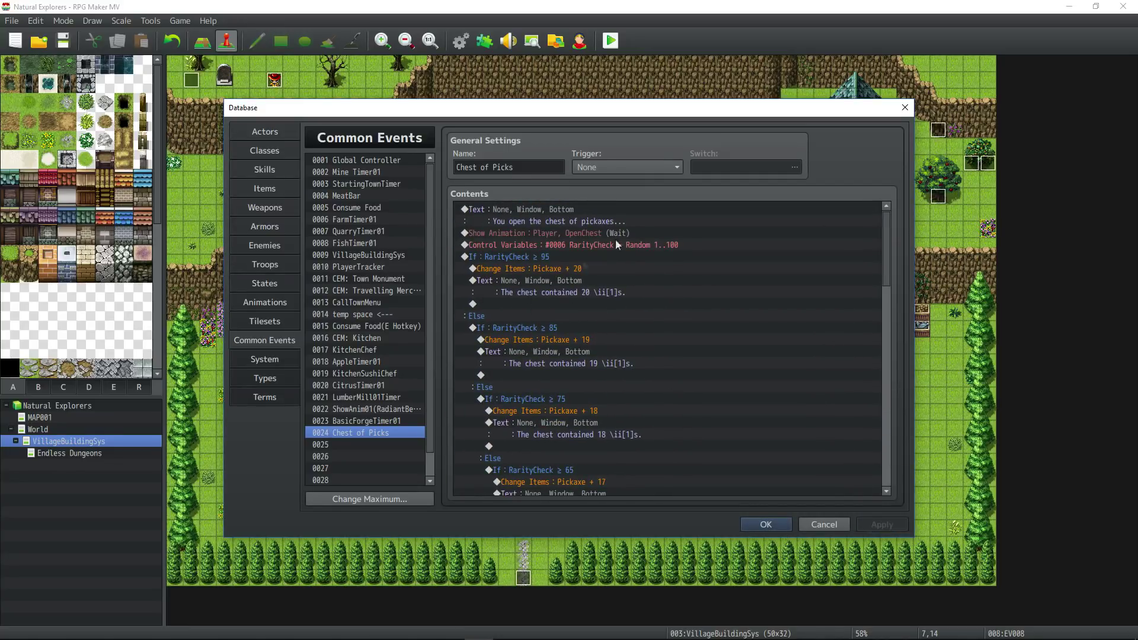
- Open the Chest of Picks item and view the Common Event option among the effects that can be added
left_click(264, 188)
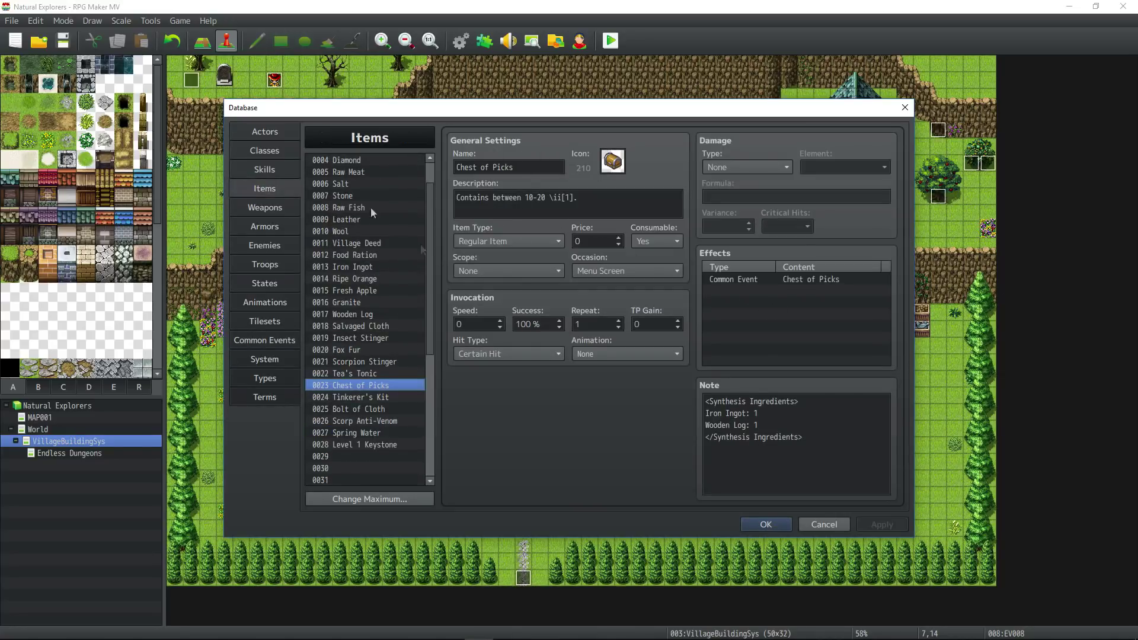
left_click(771, 292)
double_click(787, 297)
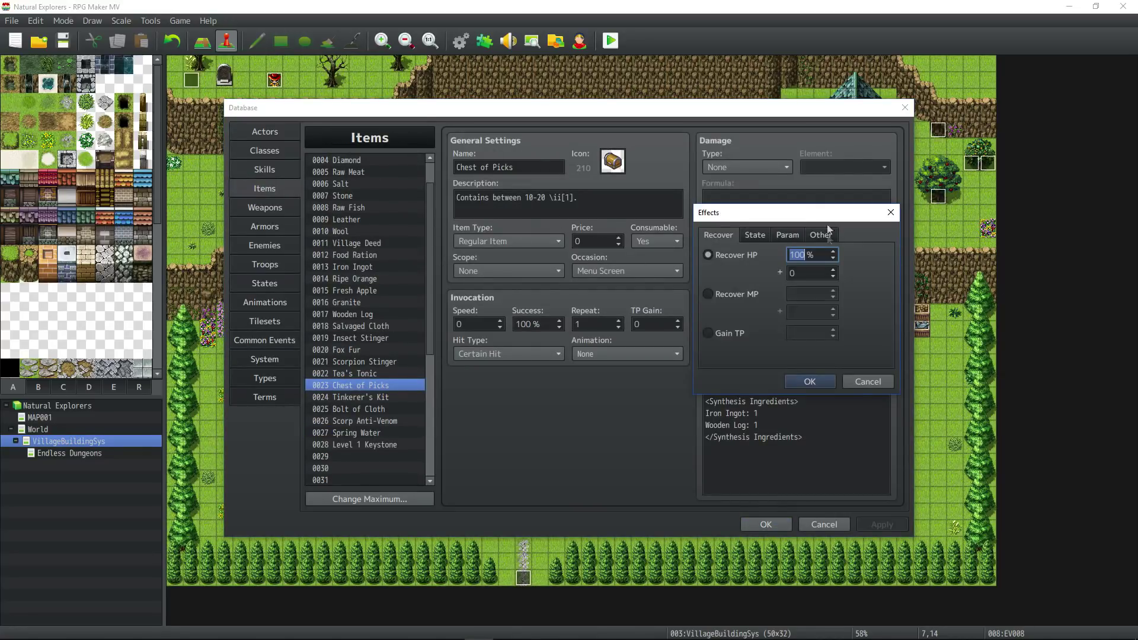
left_click(818, 235)
left_click(708, 337)
left_click(810, 381)
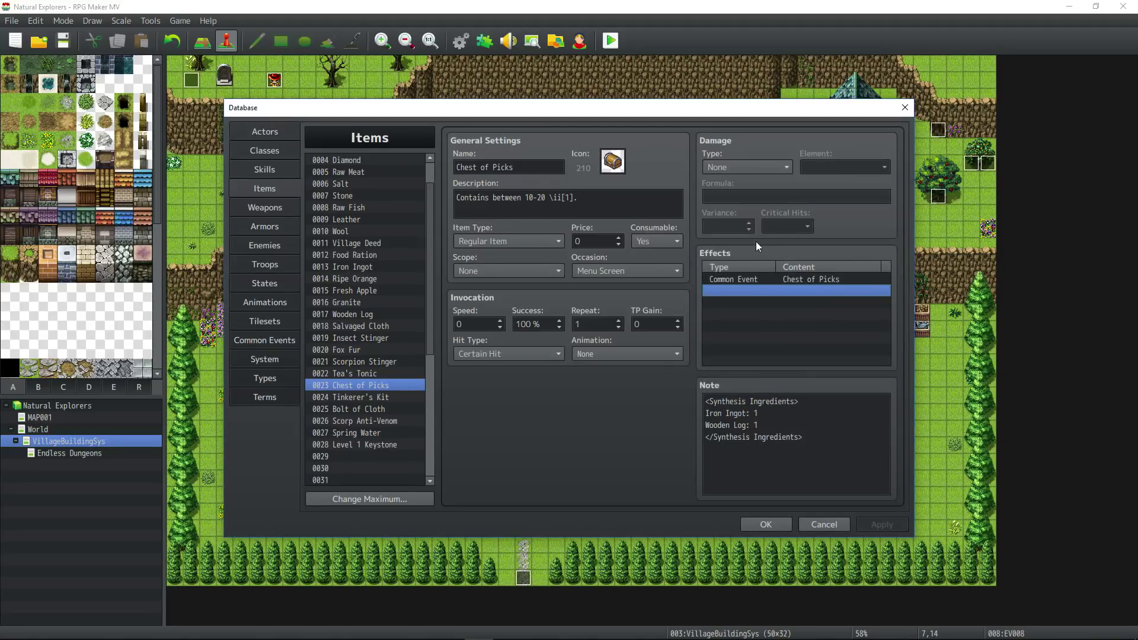
- Examine the synthesis ingredients in the Chest of Picks note, highlighting the opening and closing tags and the Wooden Log line
left_click_drag(801, 401, 644, 395)
left_click(836, 396)
left_click_drag(806, 437, 706, 402)
left_click(757, 425)
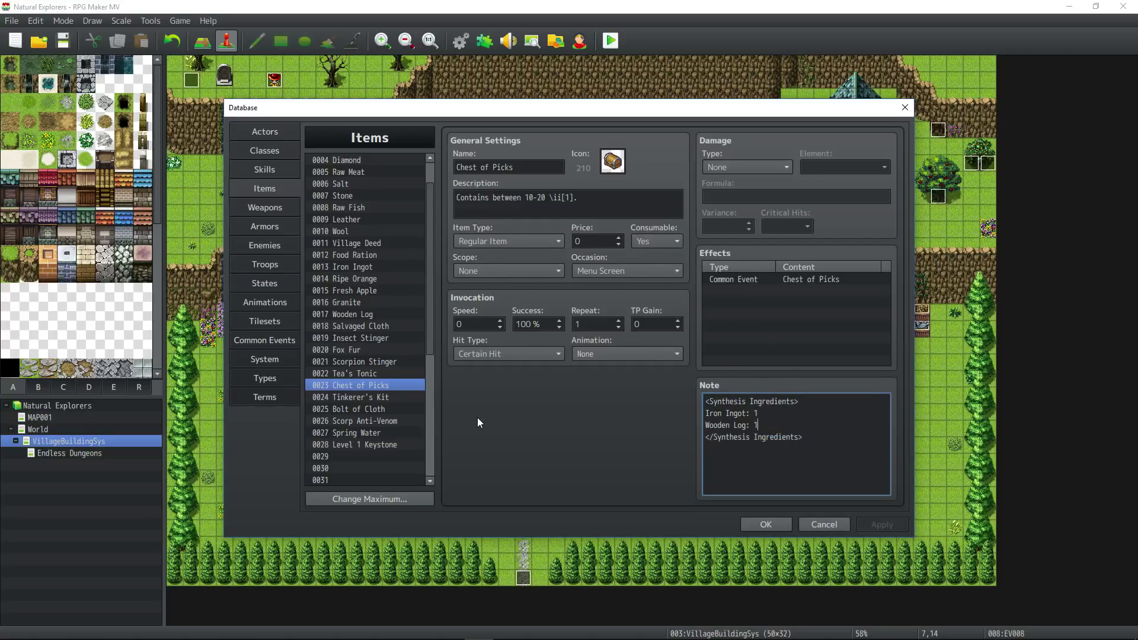
- View the Pickaxe, Ripe Orange, Food Ration, Fresh Apple and Scorpion Stinger items to compare their settings and notes
scroll(396, 159, "up", 1)
left_click(396, 160)
scroll(371, 405, "down", 2)
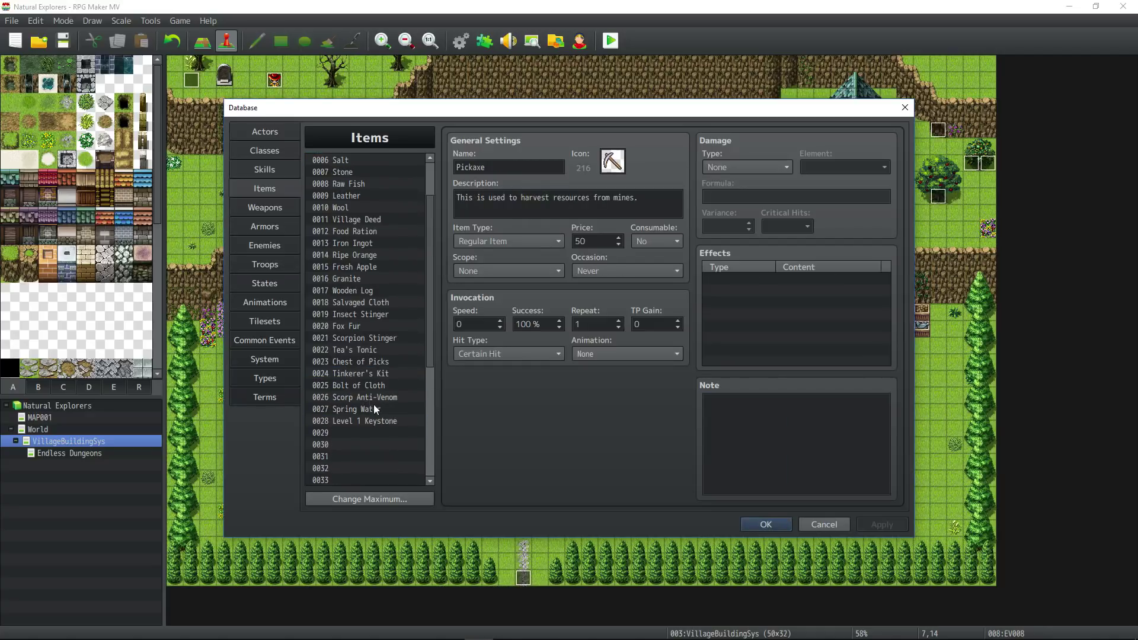
left_click(383, 254)
left_click(381, 232)
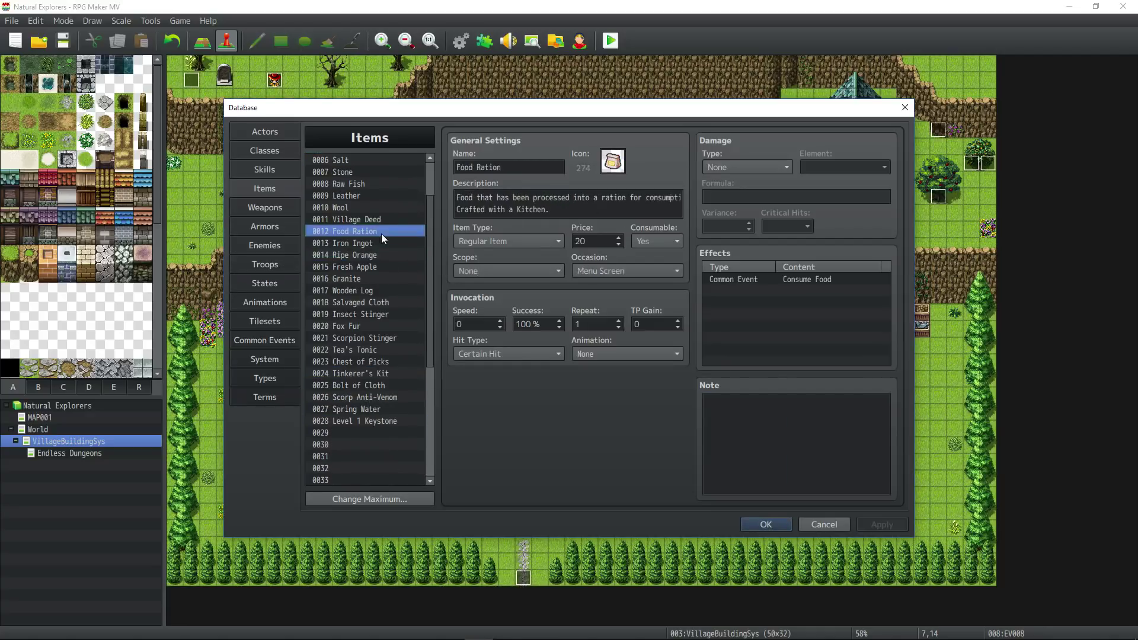
left_click(383, 267)
left_click(383, 335)
- Review the Pickaxe, Wooden Log and Level 1 Keystone items, including their notes, and close the database
scroll(383, 332, "up", 2)
left_click(361, 158)
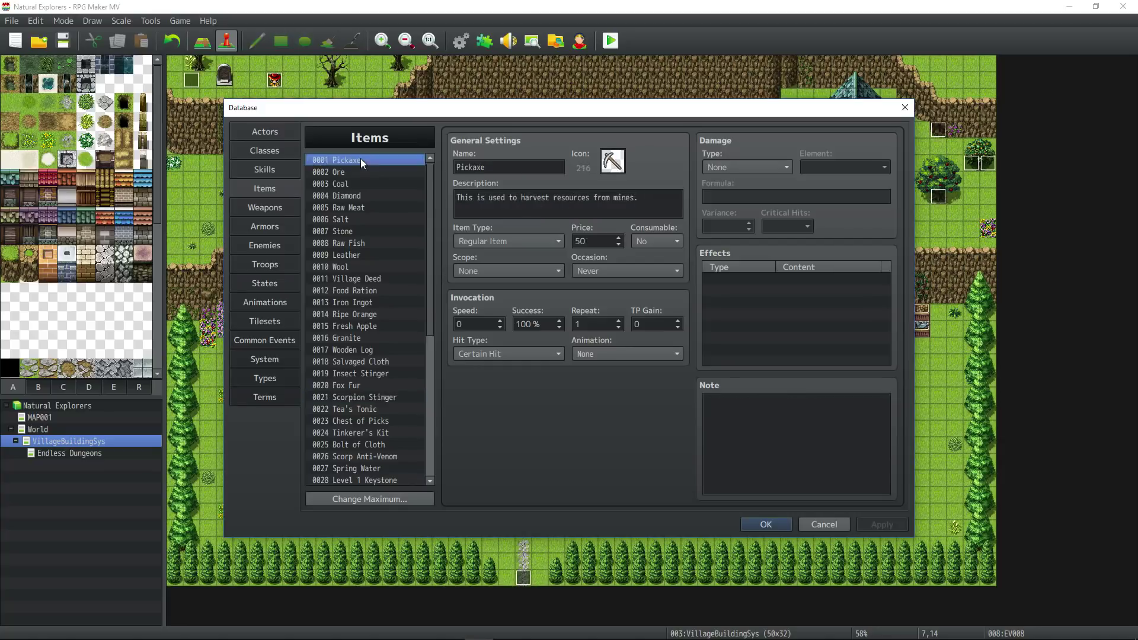
left_click(357, 350)
scroll(357, 287, "down", 1)
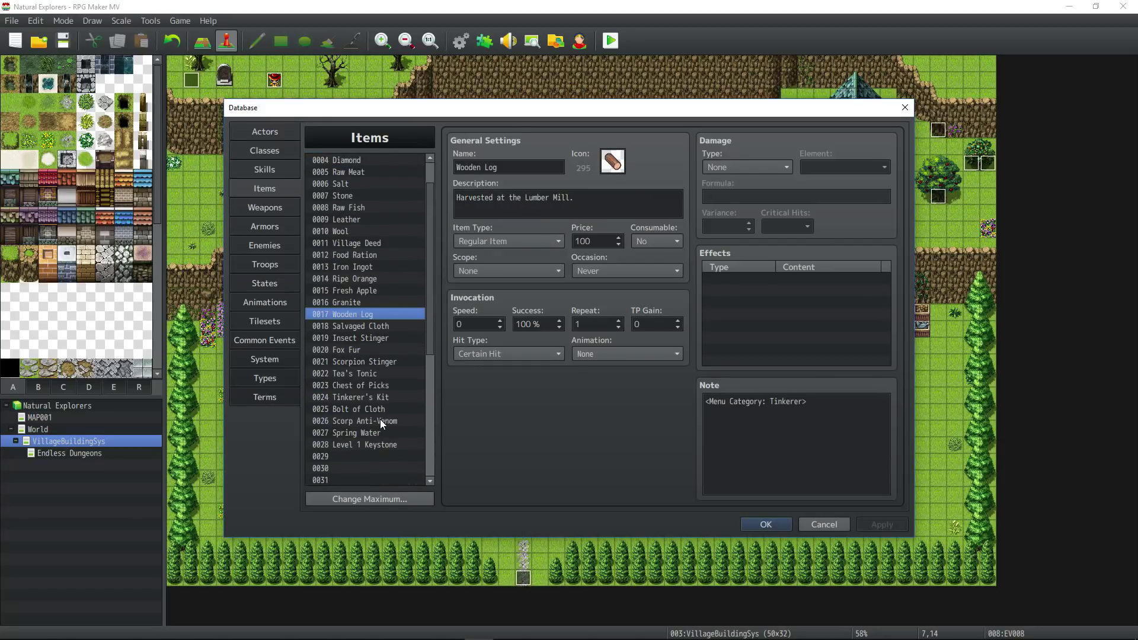
left_click(386, 445)
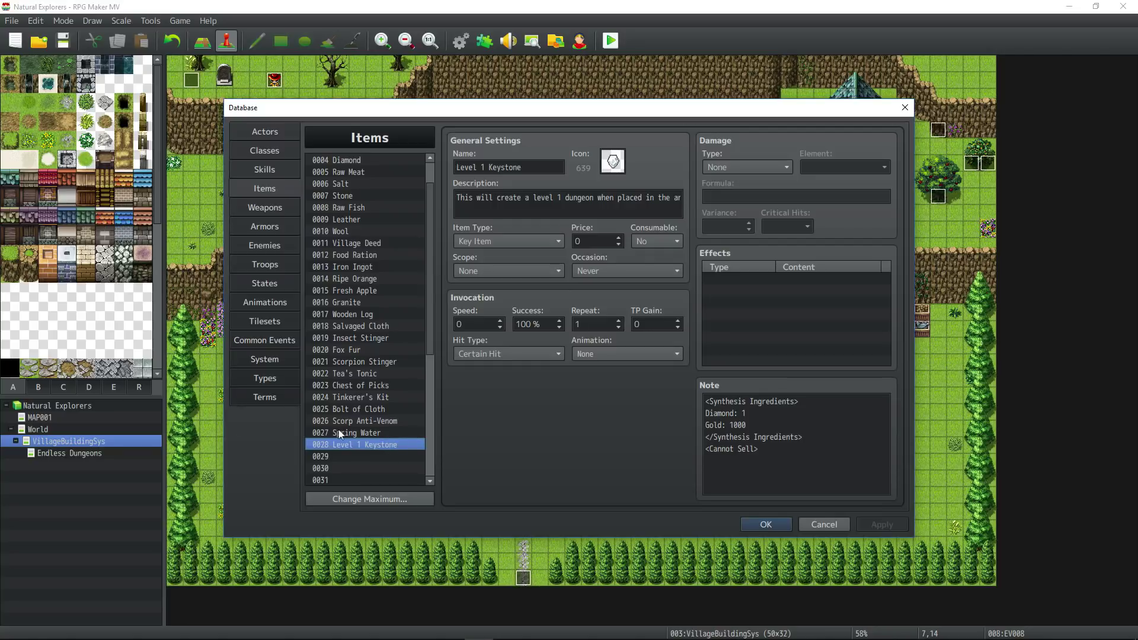
left_click(776, 526)
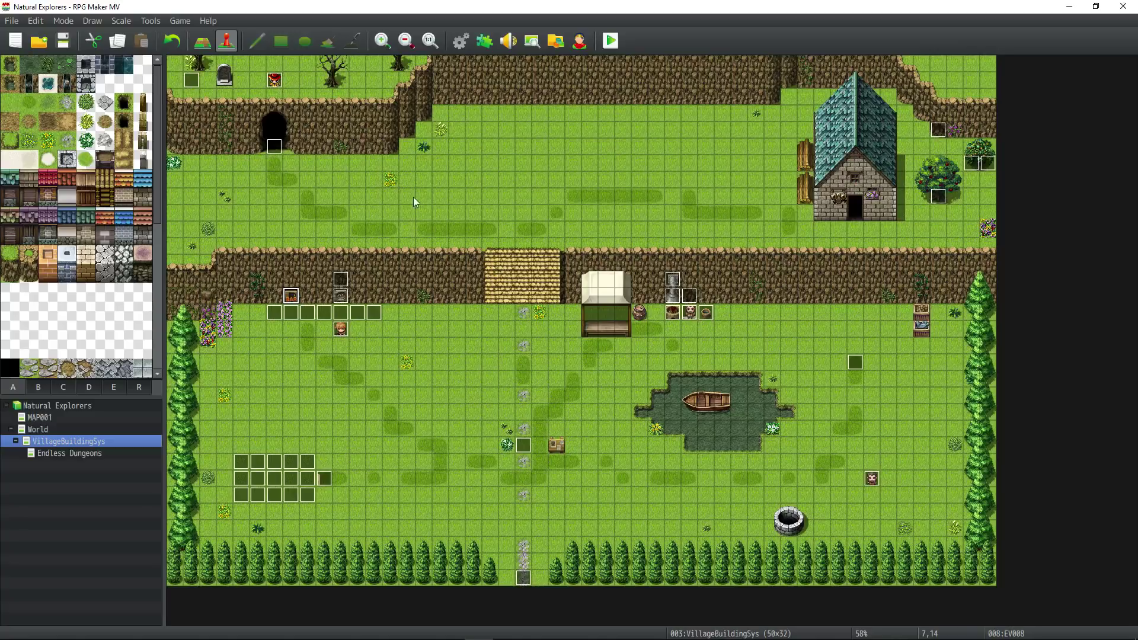
- Examine the Blacksmith event's first page with its basic forge purchase commands and close the event
left_click(341, 329)
double_click(871, 479)
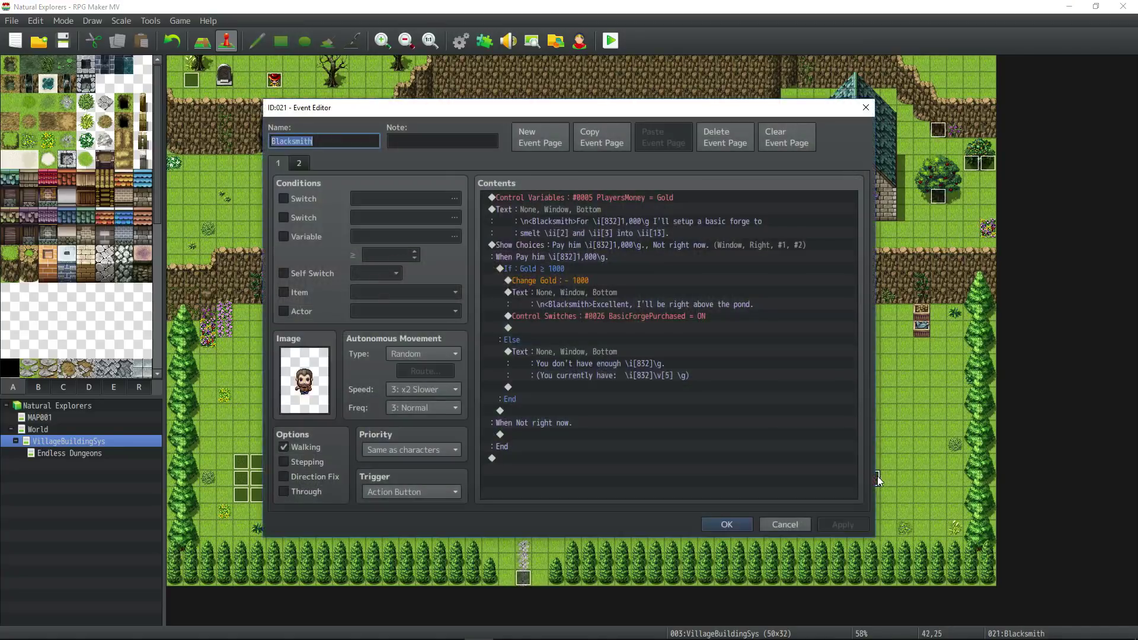
left_click(726, 525)
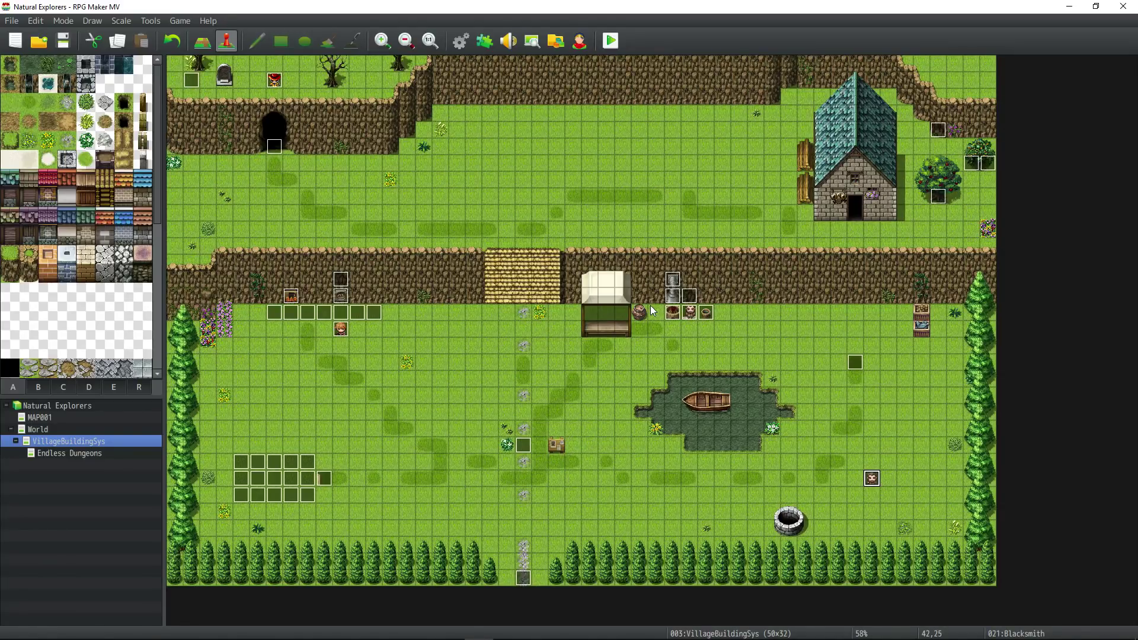
- Open the Endless Dungeons map and select the first two Battle Test events in the row beside the stairs
left_click(66, 453)
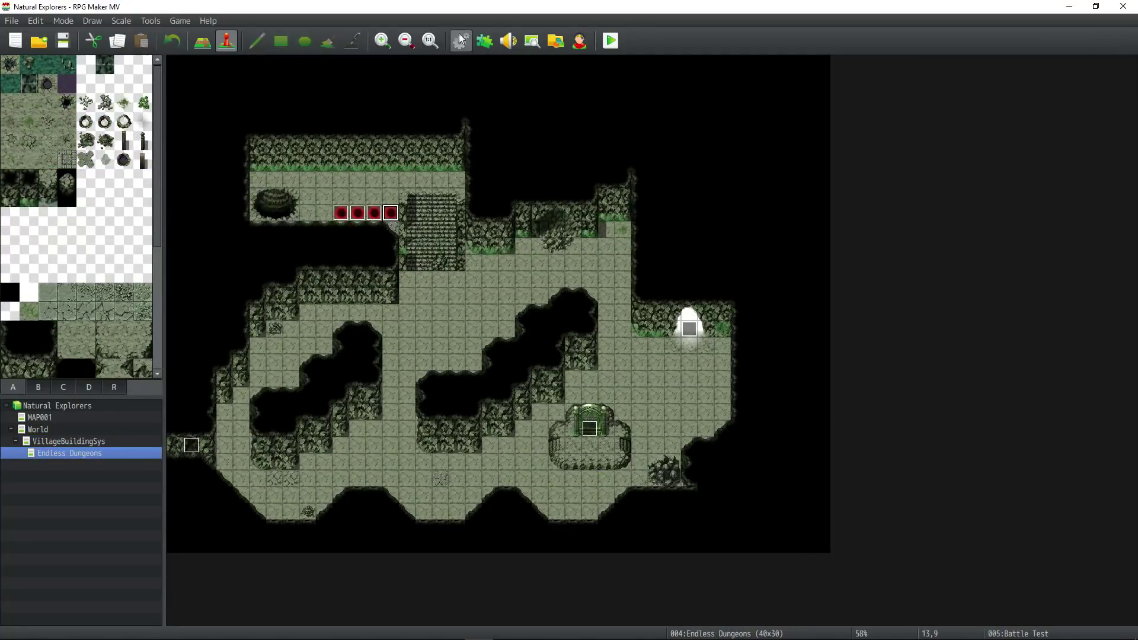
left_click(341, 213)
left_click(358, 213)
- Look through the item list in the database once more and close the database
left_click(461, 41)
scroll(383, 275, "down", 1)
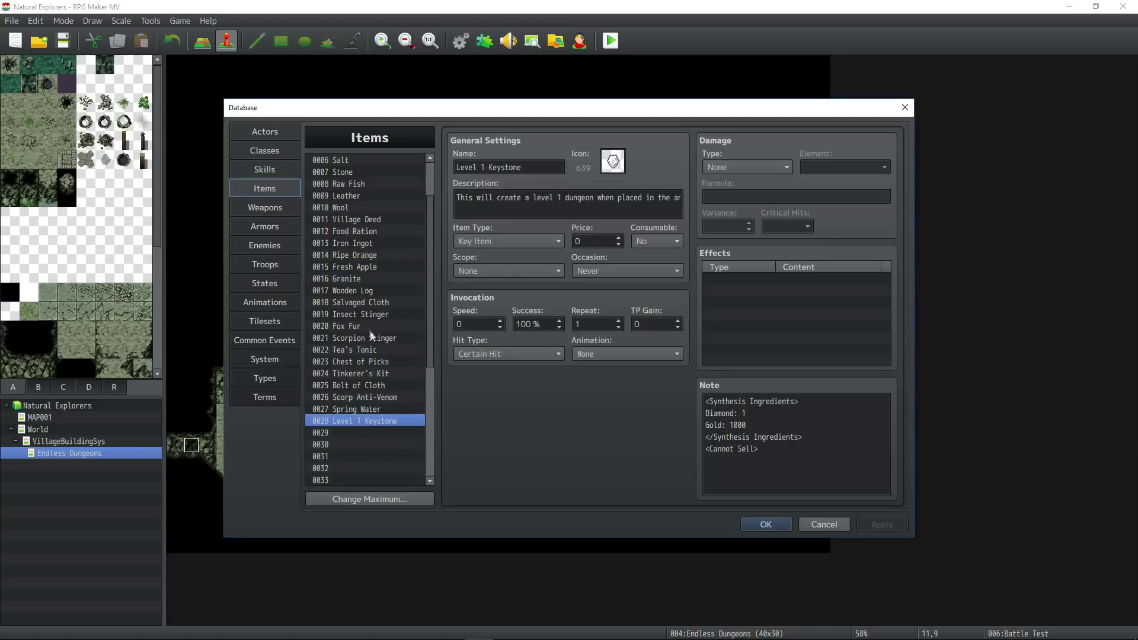
scroll(373, 336, "up", 2)
left_click(768, 524)
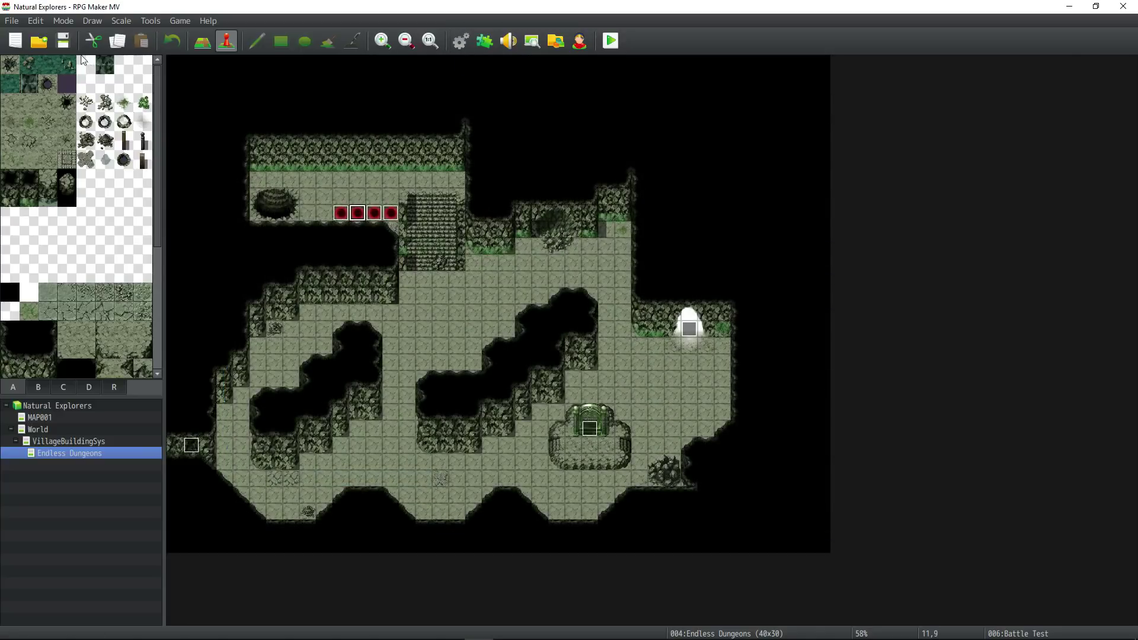